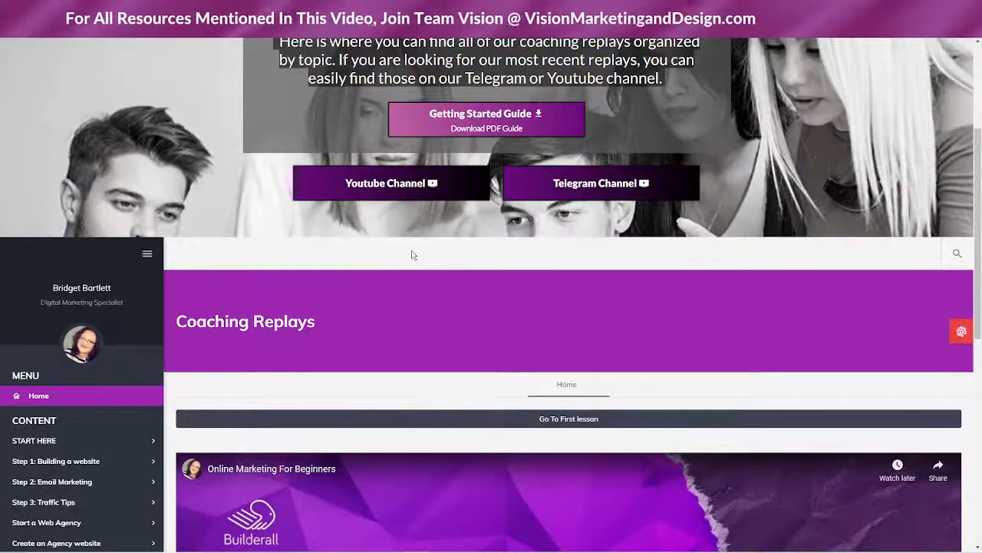
Open the Getting Started Guide PDF using the banner's Download PDF Guide button
{"action": "scroll", "coordinate": [457, 257], "scroll_direction": "up", "scroll_amount": 2}
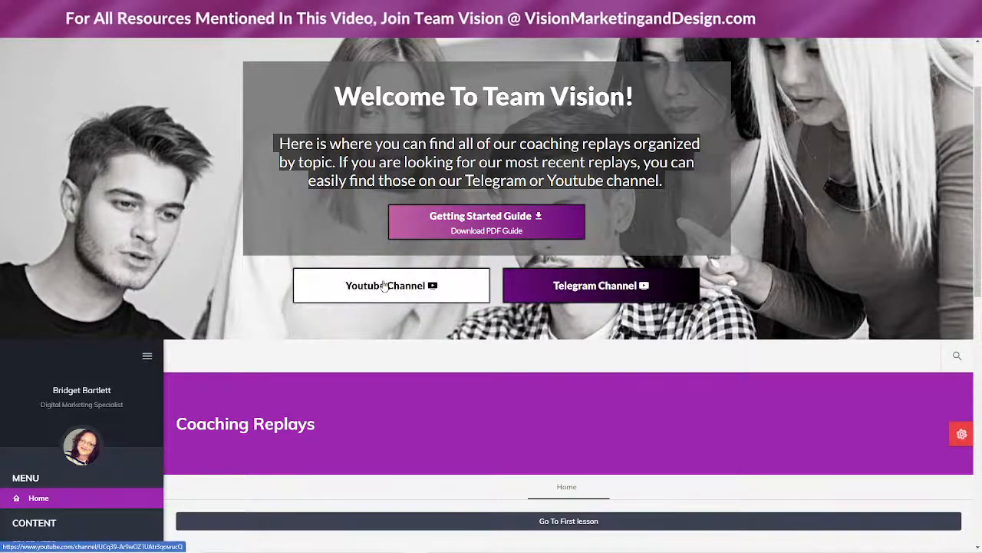
{"action": "left_click", "coordinate": [504, 222]}
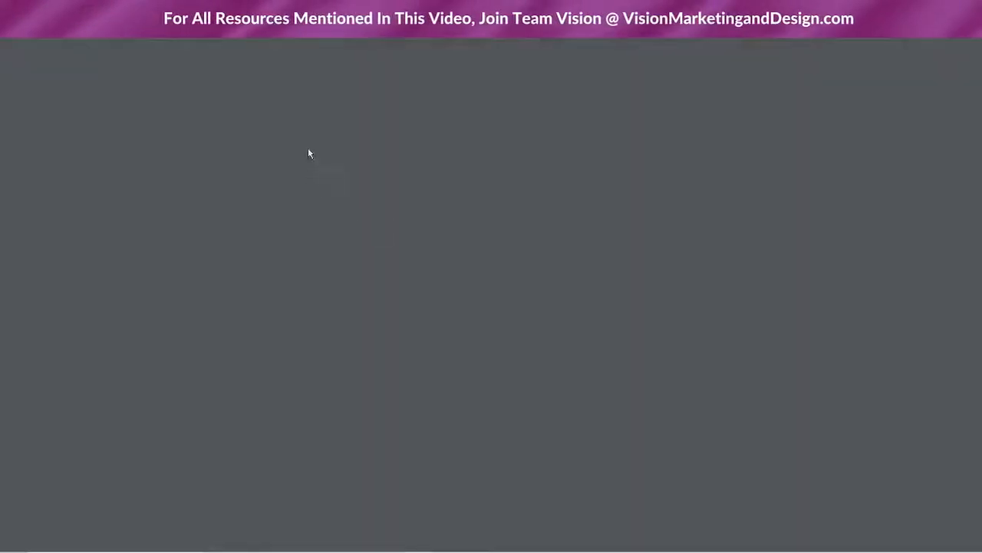
Read the Getting Started Guide PDF from page 1 through page 4 of 4
{"action": "scroll", "coordinate": [757, 274], "scroll_direction": "down", "scroll_amount": 3}
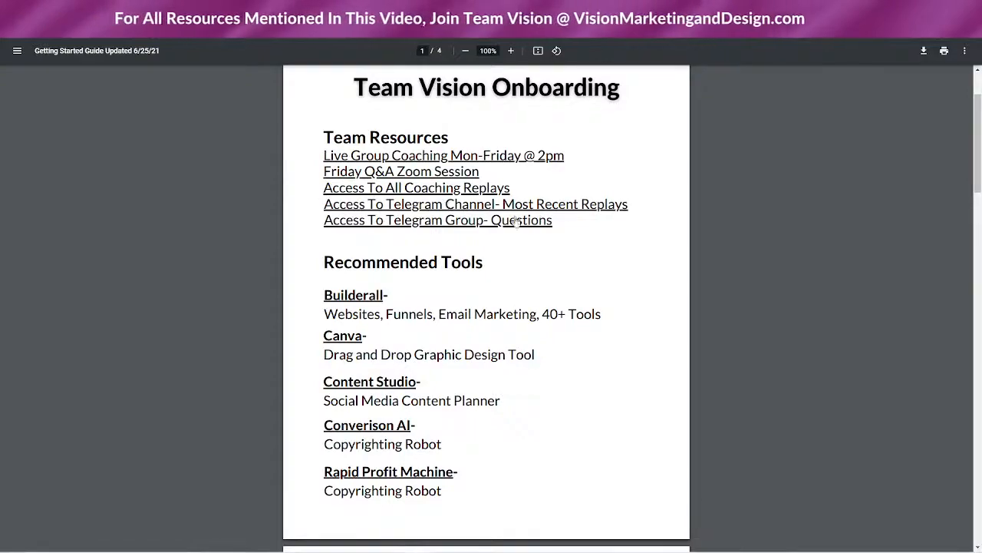
{"action": "scroll", "coordinate": [431, 231], "scroll_direction": "down", "scroll_amount": 3}
{"action": "scroll", "coordinate": [429, 235], "scroll_direction": "up", "scroll_amount": 2}
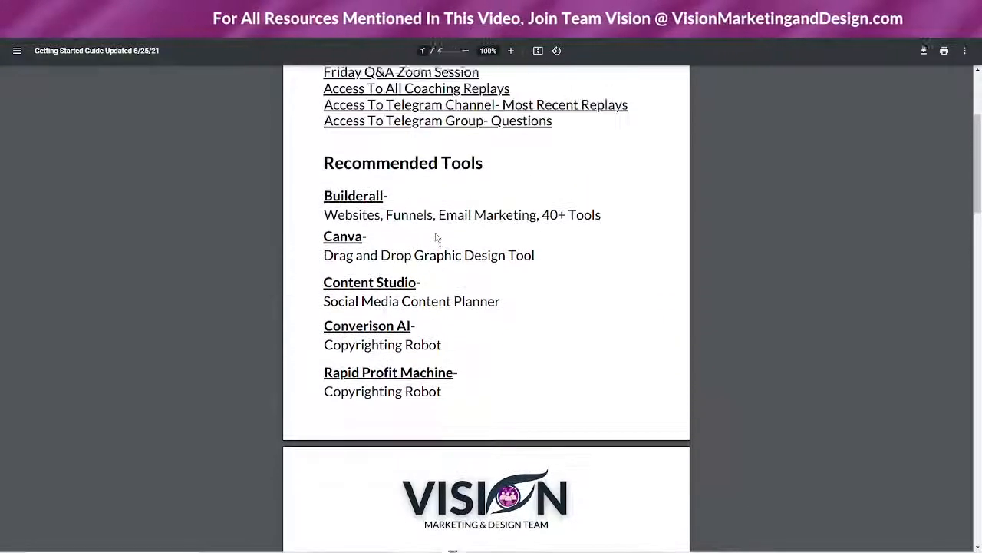
{"action": "scroll", "coordinate": [437, 242], "scroll_direction": "down", "scroll_amount": 7}
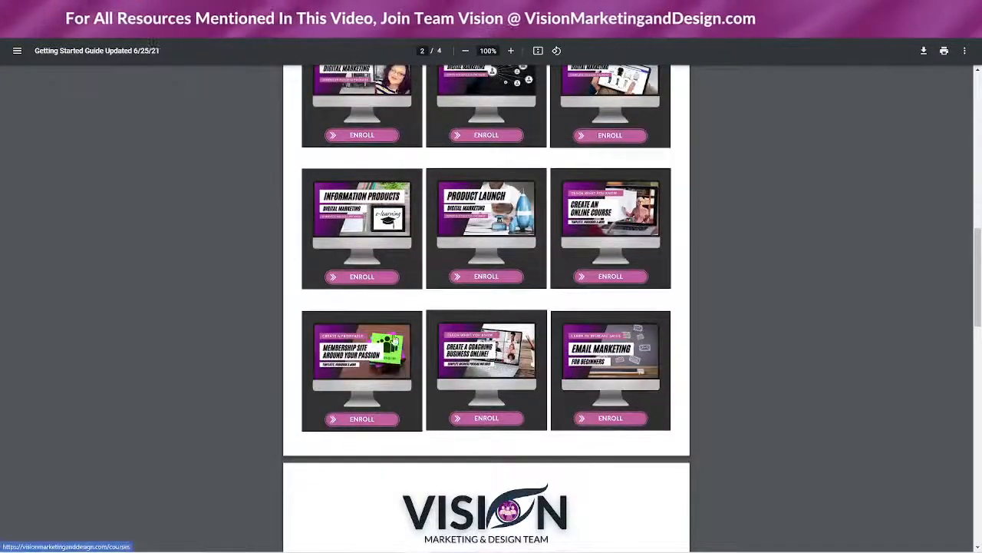
{"action": "scroll", "coordinate": [583, 256], "scroll_direction": "down", "scroll_amount": 2}
{"action": "scroll", "coordinate": [693, 328], "scroll_direction": "down", "scroll_amount": 5}
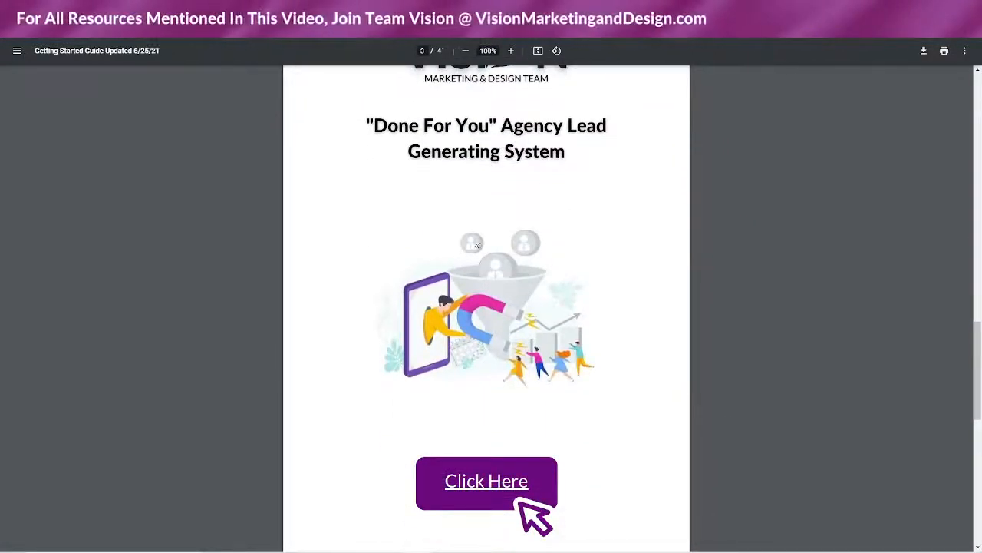
{"action": "scroll", "coordinate": [517, 237], "scroll_direction": "down", "scroll_amount": 2}
{"action": "scroll", "coordinate": [517, 237], "scroll_direction": "down", "scroll_amount": 6}
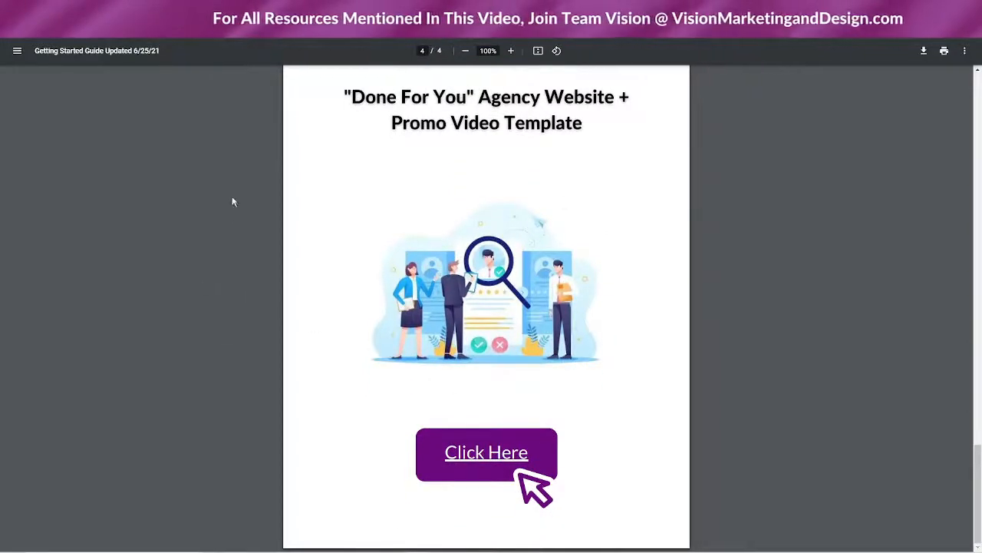
Return to the member site and browse the ten courses on the COURSES page
{"action": "left_click", "coordinate": [358, 10]}
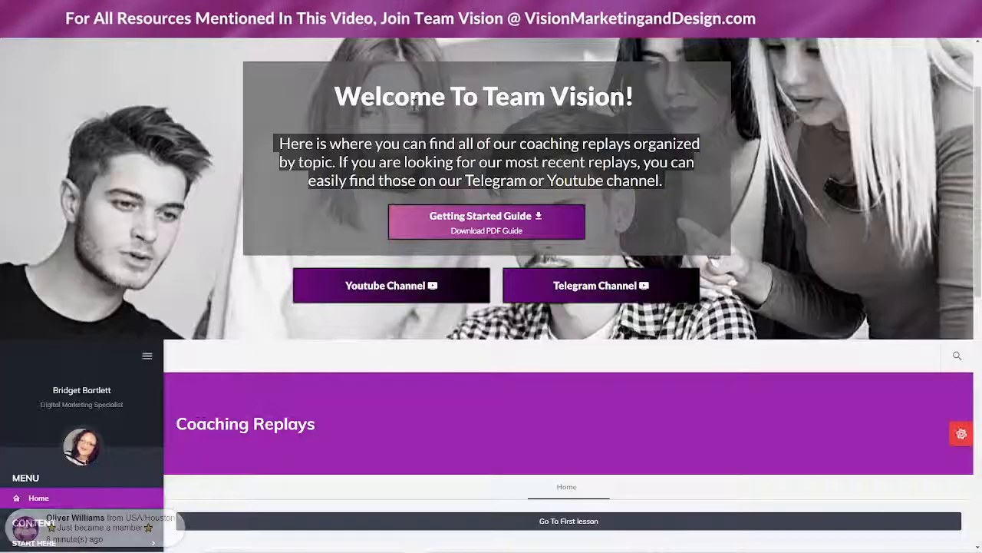
{"action": "scroll", "coordinate": [332, 69], "scroll_direction": "up", "scroll_amount": 2}
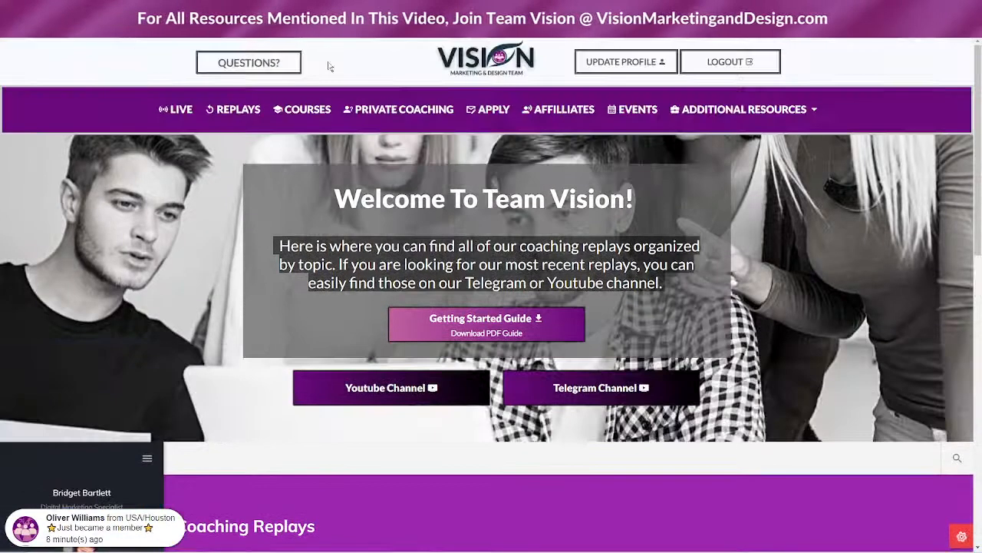
{"action": "left_click", "coordinate": [316, 109]}
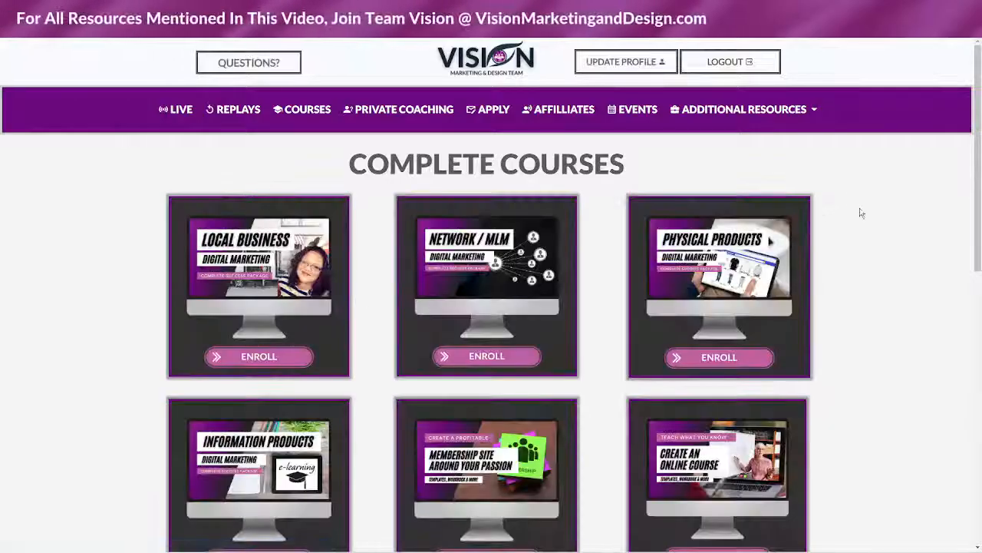
{"action": "scroll", "coordinate": [844, 237], "scroll_direction": "down", "scroll_amount": 7}
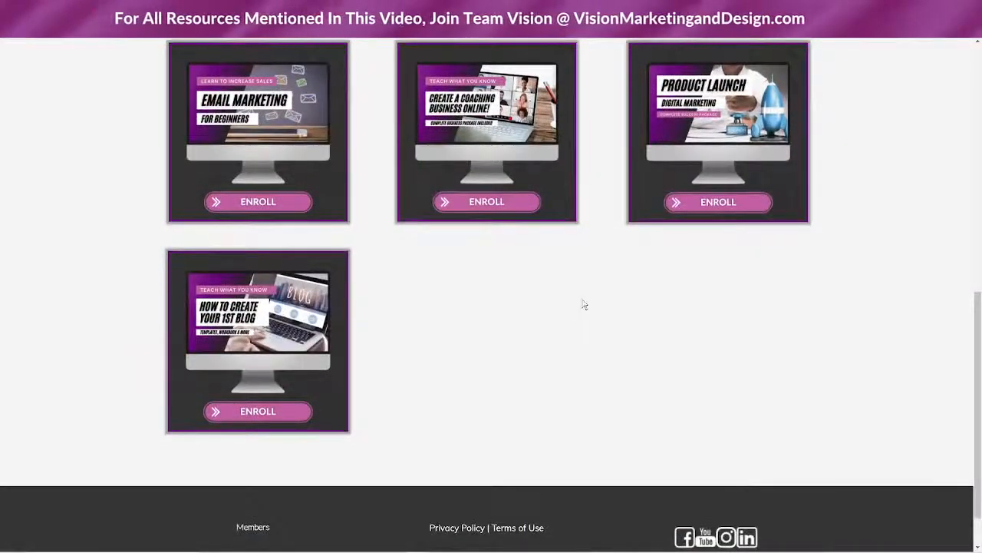
{"action": "scroll", "coordinate": [579, 310], "scroll_direction": "up", "scroll_amount": 8}
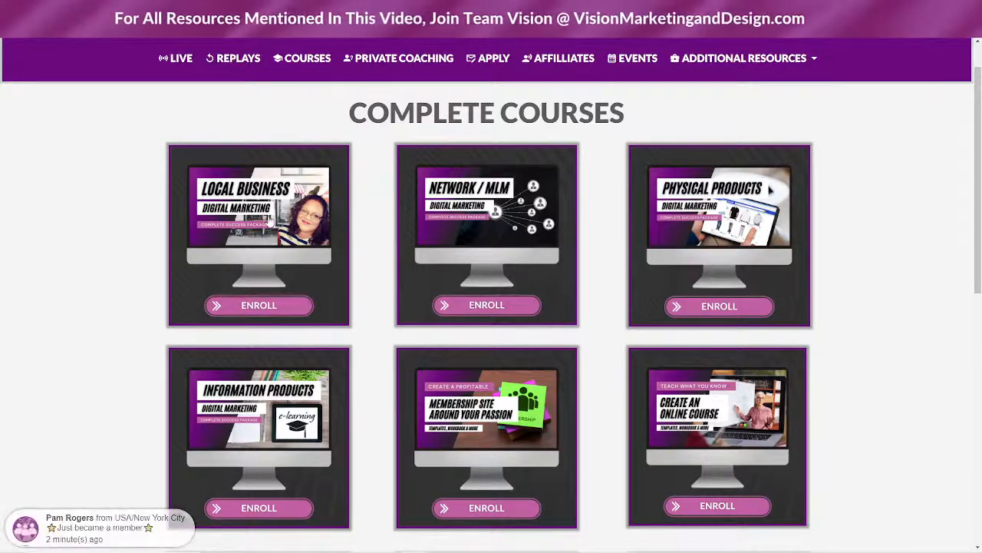
Open the PRIVATE COACHING booking page and scroll through its content
{"action": "left_click", "coordinate": [394, 60]}
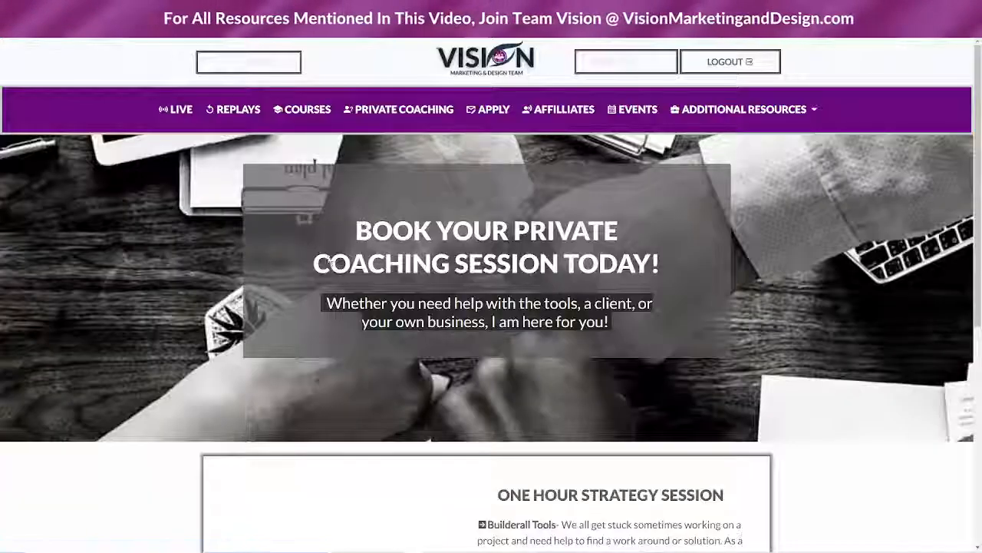
{"action": "scroll", "coordinate": [831, 337], "scroll_direction": "down", "scroll_amount": 3}
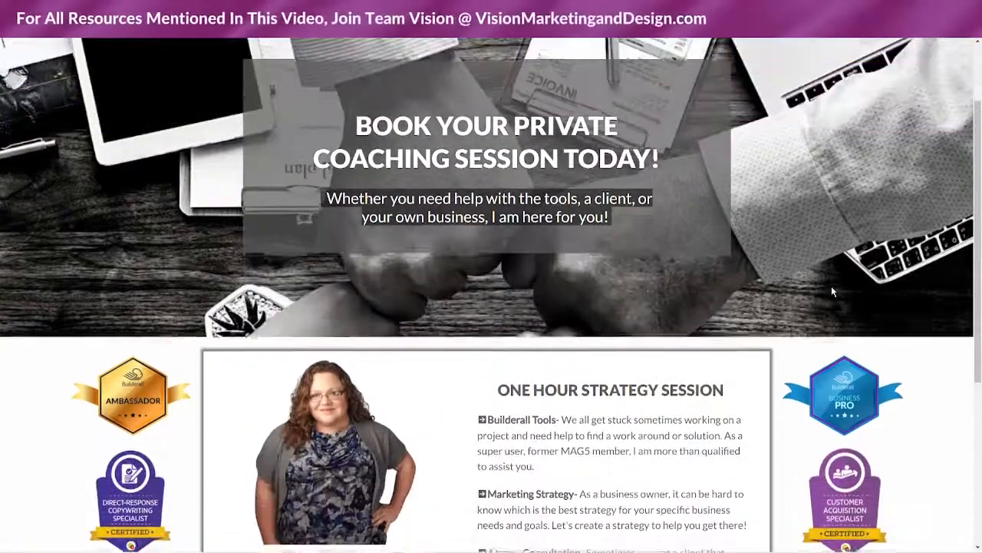
{"action": "scroll", "coordinate": [564, 359], "scroll_direction": "down", "scroll_amount": 2}
{"action": "scroll", "coordinate": [639, 326], "scroll_direction": "up", "scroll_amount": 5}
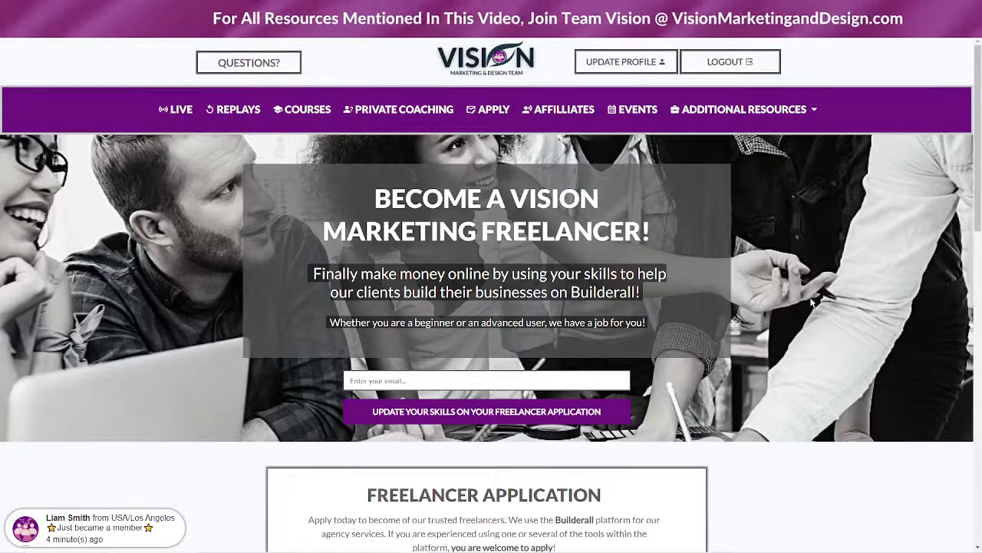
Review the freelancer page and fill the hero e-mail box with the saved address
{"action": "scroll", "coordinate": [815, 299], "scroll_direction": "down", "scroll_amount": 2}
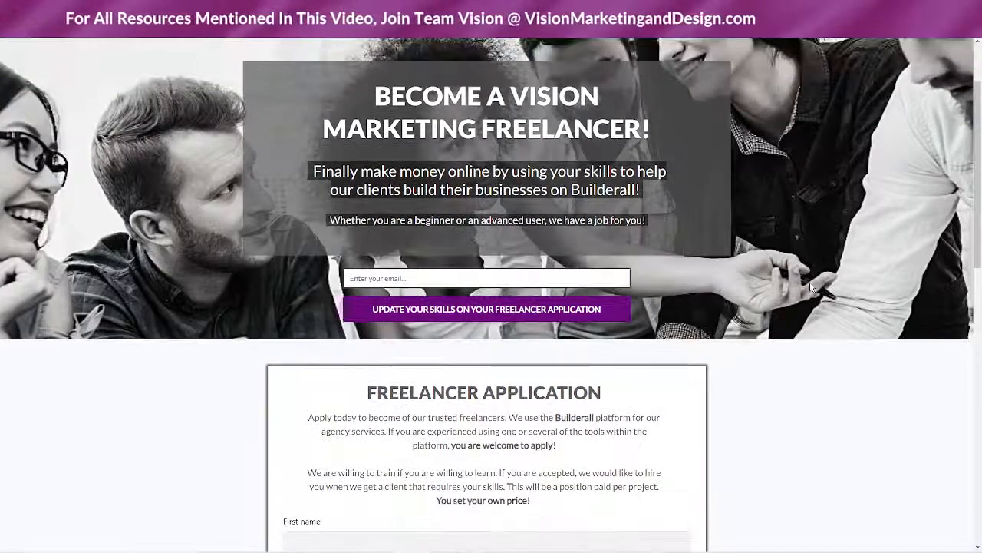
{"action": "scroll", "coordinate": [806, 289], "scroll_direction": "down", "scroll_amount": 1}
{"action": "scroll", "coordinate": [806, 289], "scroll_direction": "up", "scroll_amount": 1}
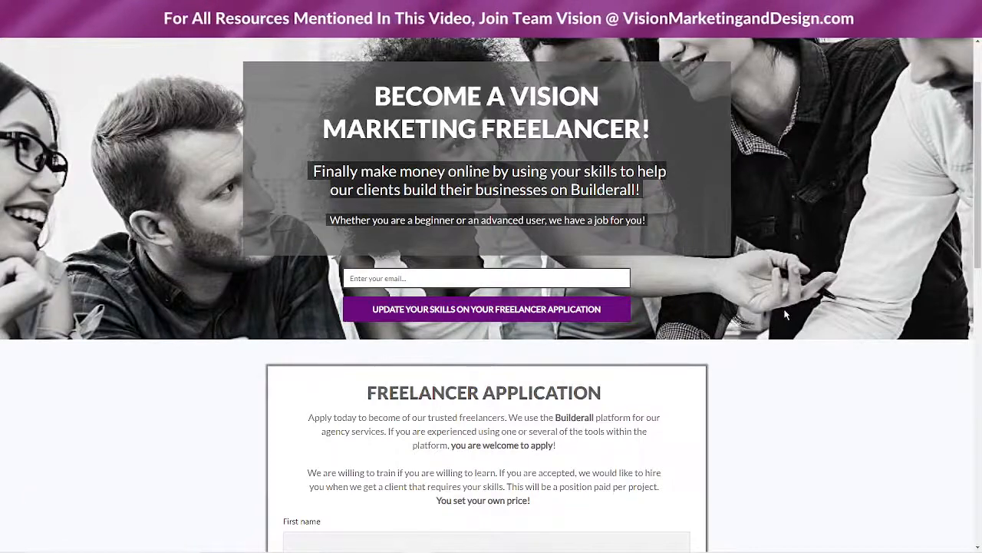
{"action": "scroll", "coordinate": [201, 358], "scroll_direction": "down", "scroll_amount": 3}
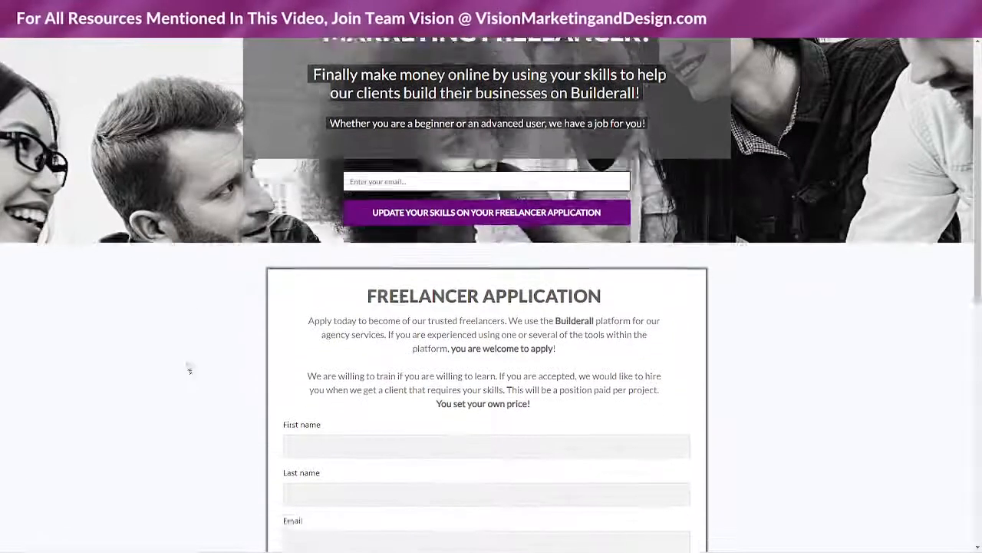
{"action": "scroll", "coordinate": [201, 359], "scroll_direction": "down", "scroll_amount": 4}
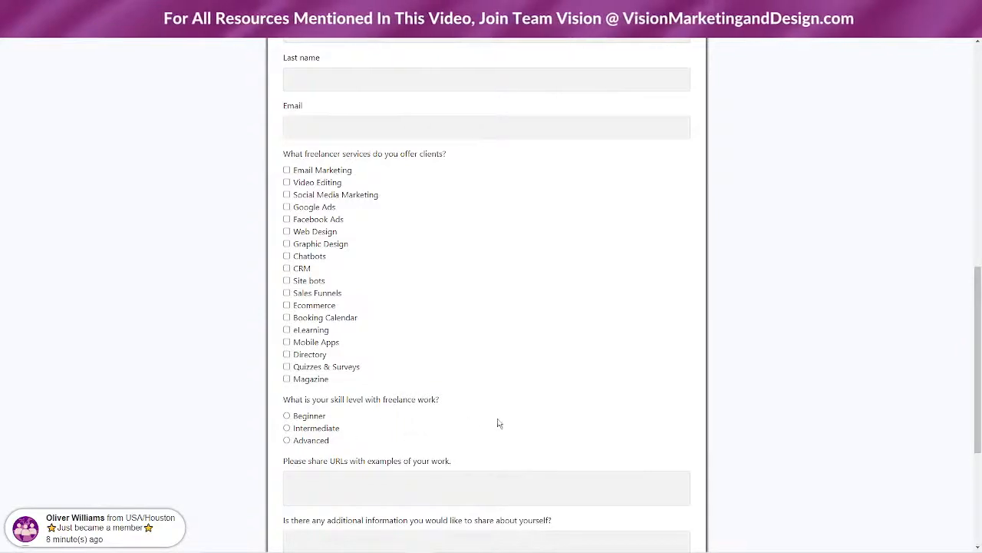
{"action": "scroll", "coordinate": [469, 425], "scroll_direction": "down", "scroll_amount": 3}
{"action": "scroll", "coordinate": [663, 289], "scroll_direction": "up", "scroll_amount": 5}
{"action": "scroll", "coordinate": [499, 239], "scroll_direction": "up", "scroll_amount": 3}
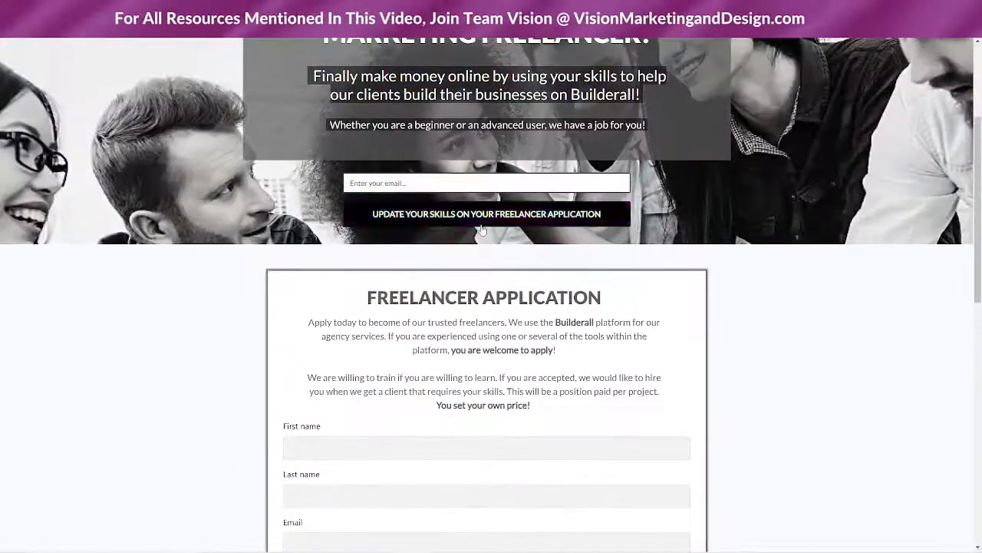
{"action": "left_click", "coordinate": [359, 184]}
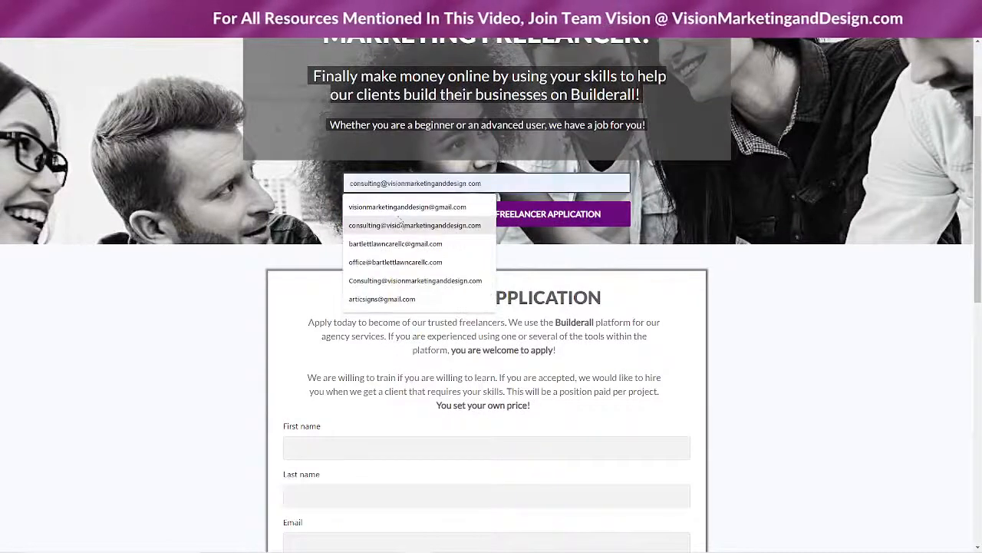
{"action": "left_click", "coordinate": [503, 201]}
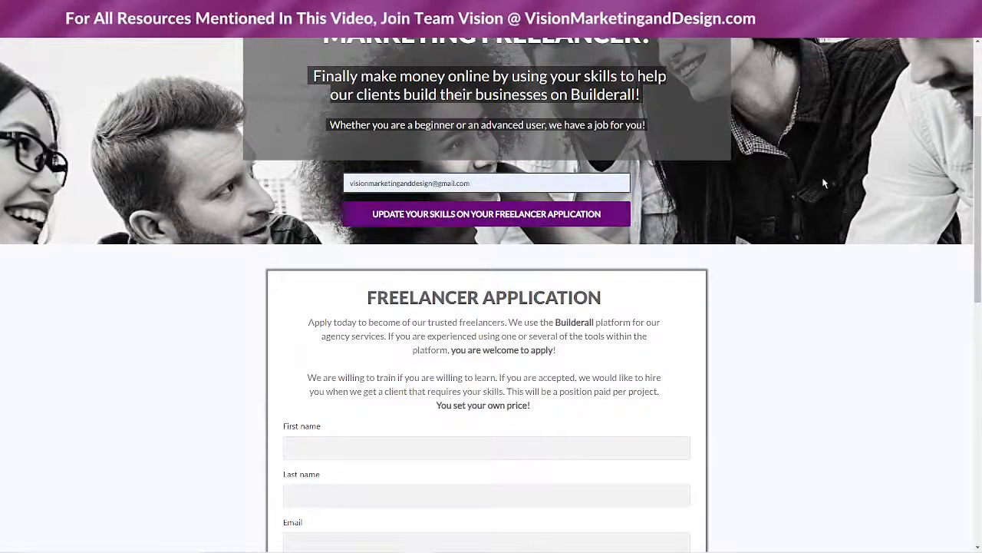
Review the pre-filled Update Your Freelancer Skill Profile form, then go back
{"action": "left_click", "coordinate": [473, 219]}
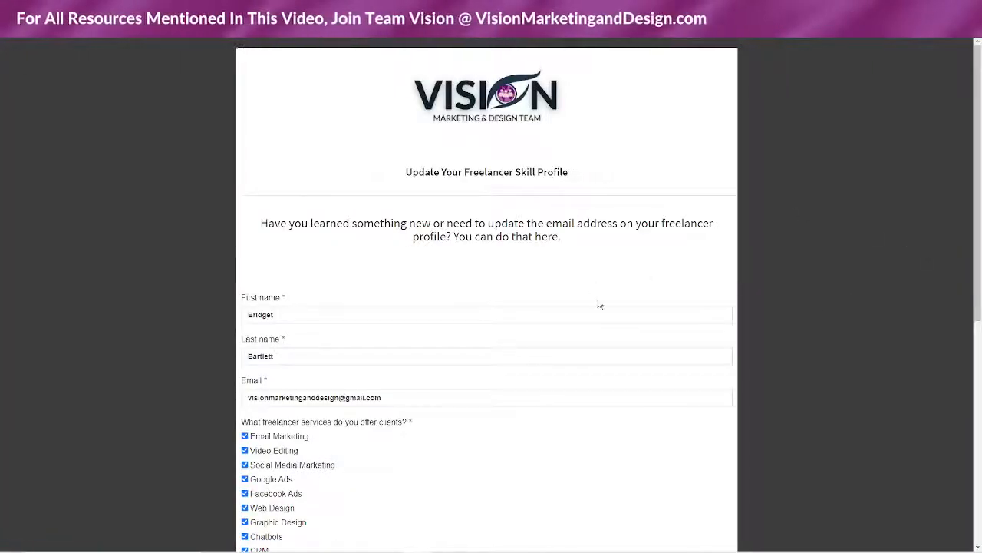
{"action": "scroll", "coordinate": [553, 296], "scroll_direction": "down", "scroll_amount": 4}
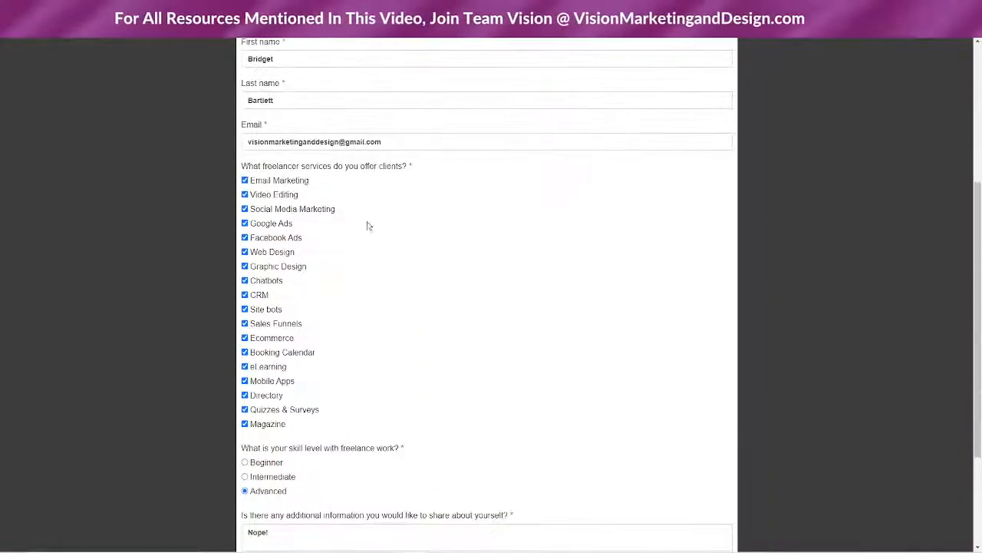
{"action": "scroll", "coordinate": [437, 376], "scroll_direction": "down", "scroll_amount": 3}
{"action": "scroll", "coordinate": [430, 369], "scroll_direction": "up", "scroll_amount": 5}
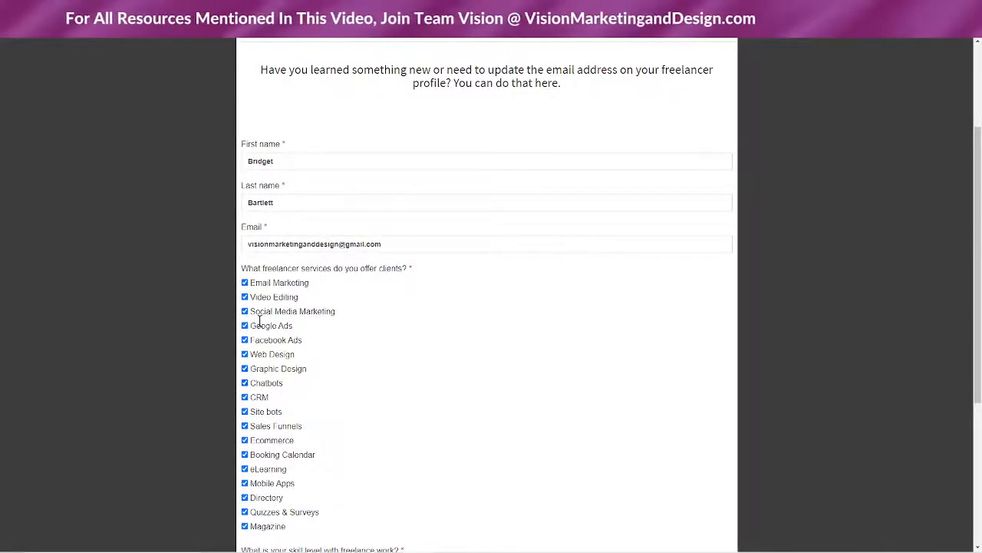
{"action": "scroll", "coordinate": [426, 447], "scroll_direction": "down", "scroll_amount": 3}
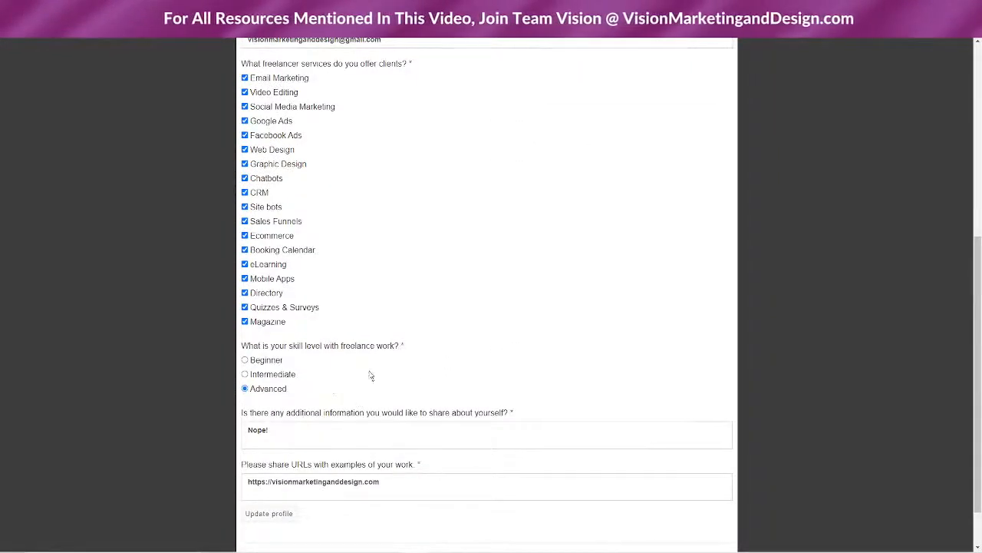
{"action": "scroll", "coordinate": [385, 383], "scroll_direction": "up", "scroll_amount": 5}
{"action": "key", "text": "alt+Left"}
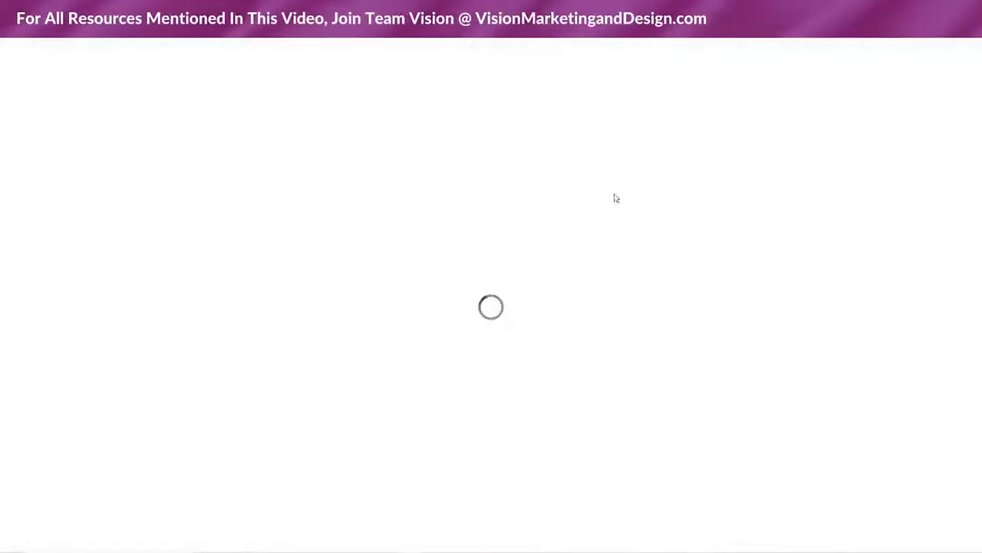
Glance over the affiliates page, then open the June 2021 Live Coaching Events calendar
{"action": "left_click", "coordinate": [578, 110]}
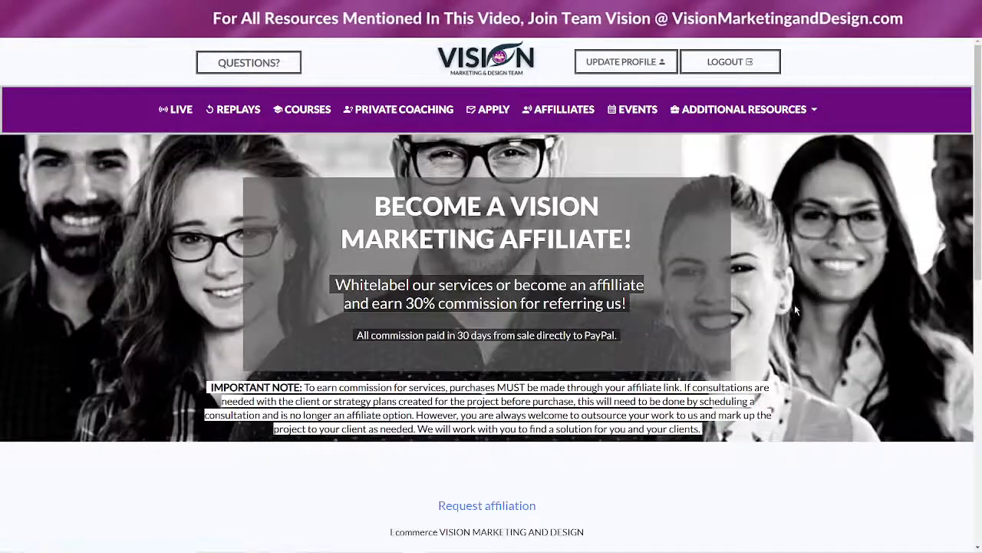
{"action": "scroll", "coordinate": [798, 302], "scroll_direction": "down", "scroll_amount": 1}
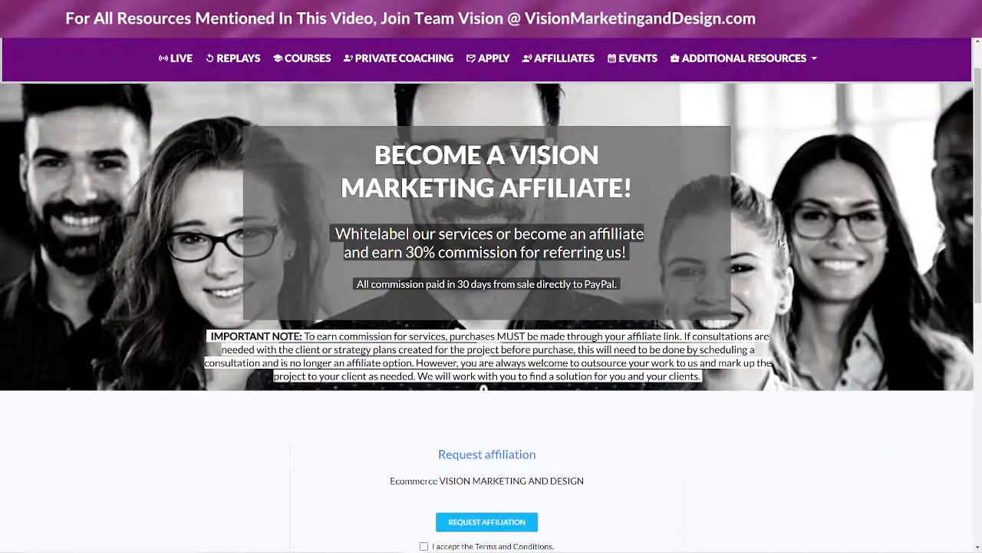
{"action": "scroll", "coordinate": [780, 243], "scroll_direction": "up", "scroll_amount": 1}
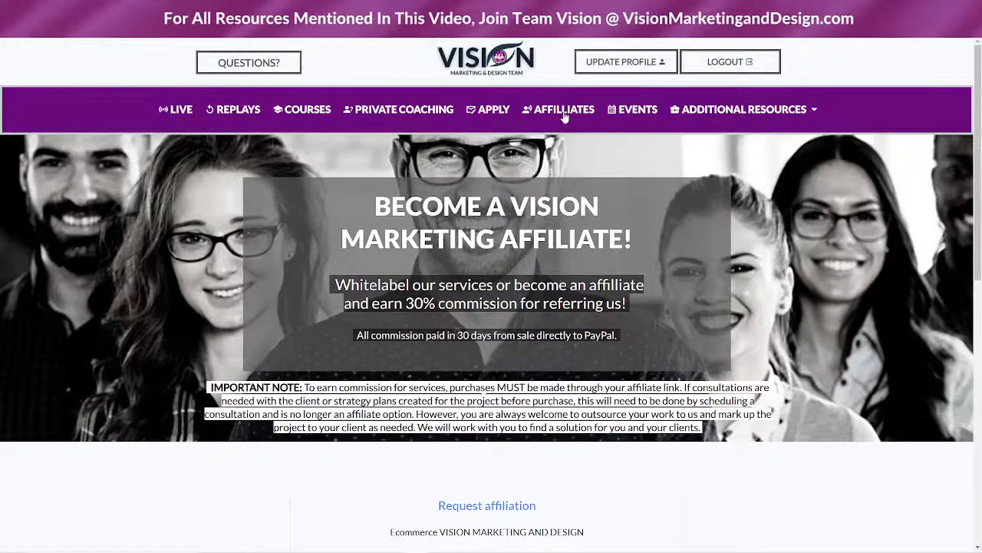
{"action": "left_click", "coordinate": [638, 116]}
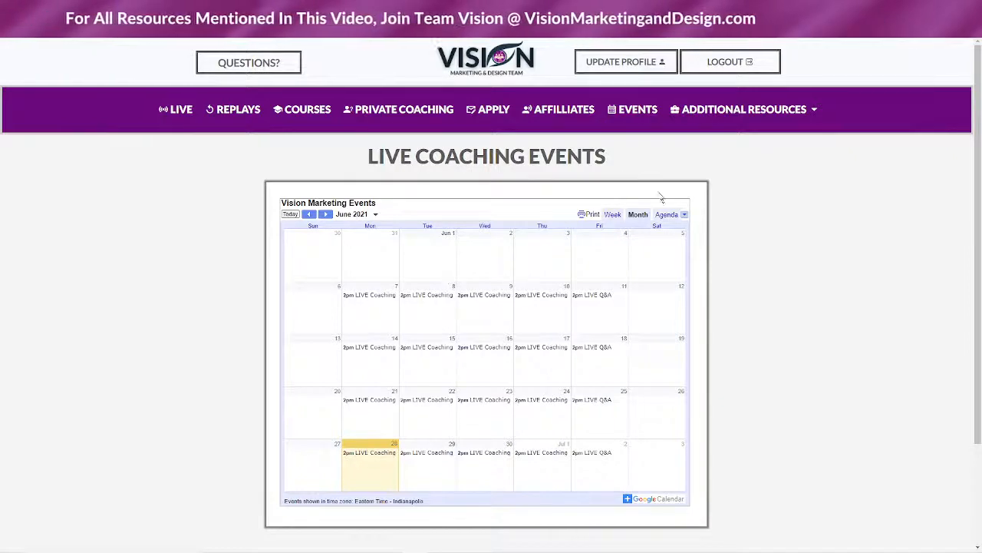
Visit the Builderall and Rapid Profit Machine resource pages, then return to the LIVE page
{"action": "mouse_move", "coordinate": [743, 108]}
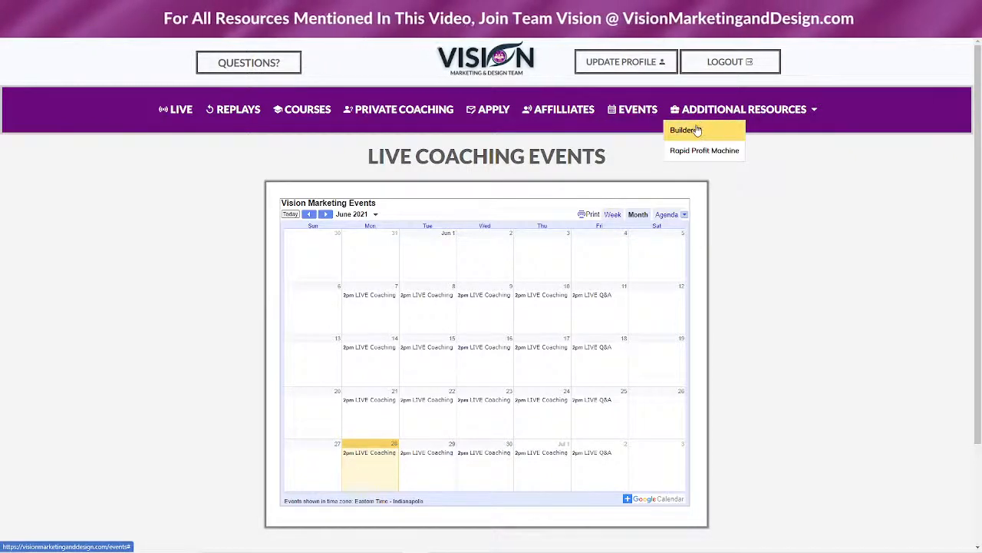
{"action": "left_click", "coordinate": [721, 132]}
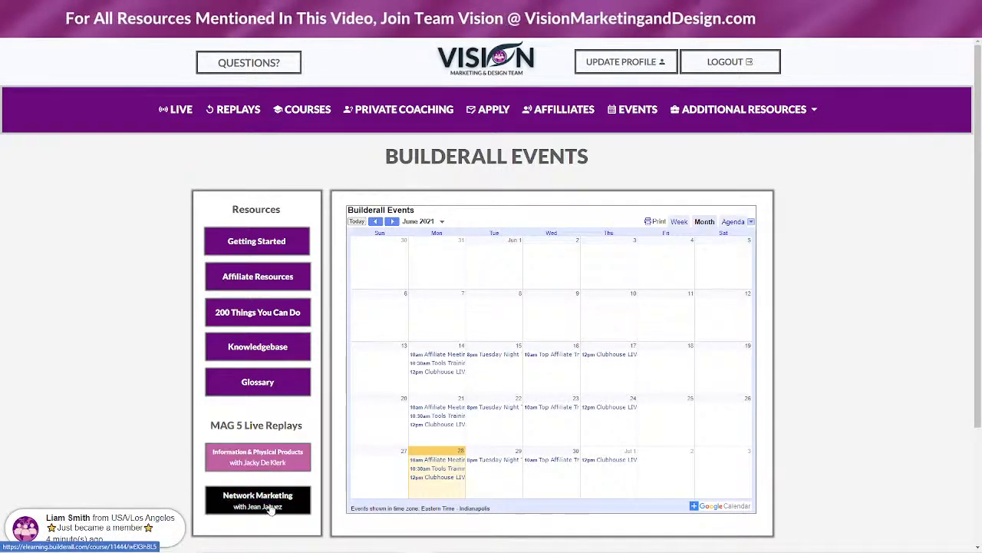
{"action": "mouse_move", "coordinate": [743, 116]}
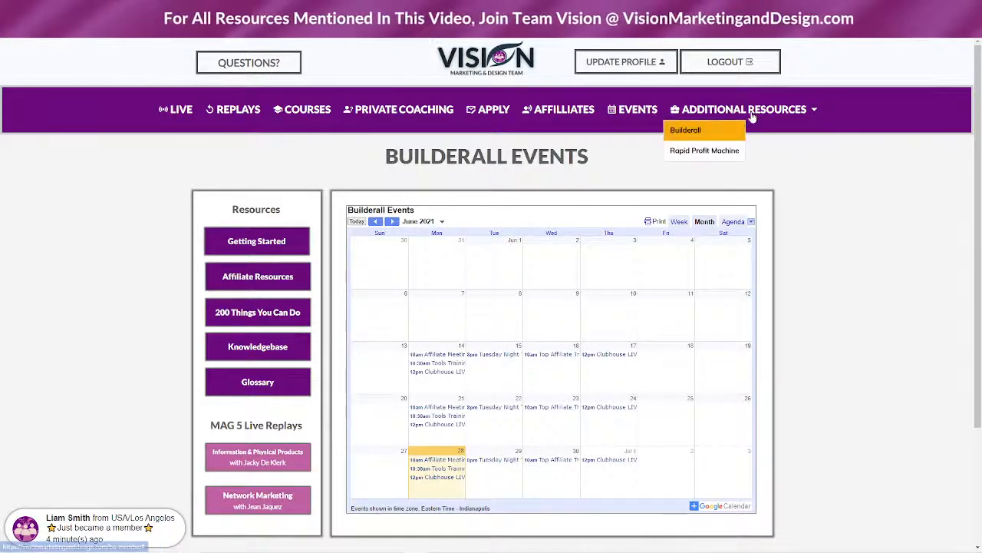
{"action": "left_click", "coordinate": [700, 151]}
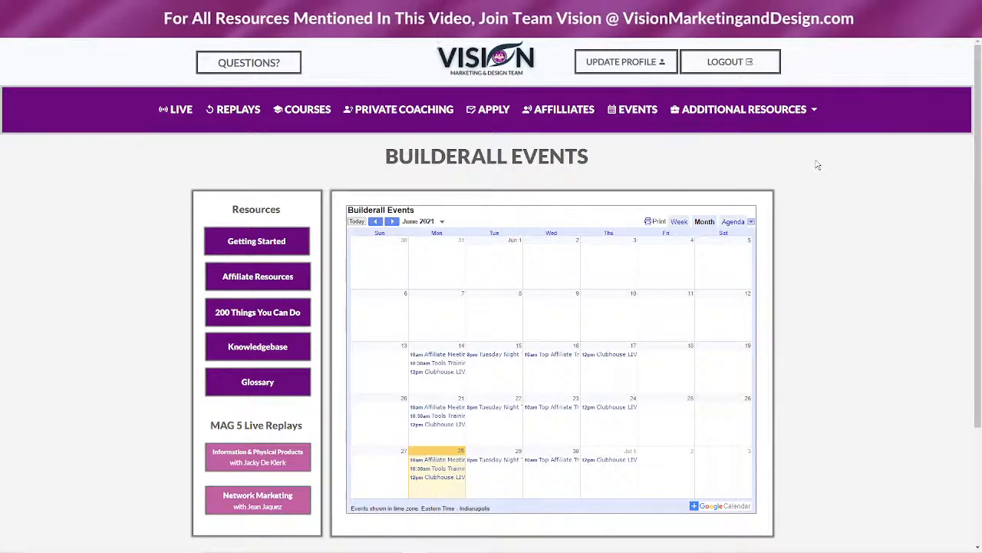
{"action": "mouse_move", "coordinate": [724, 106]}
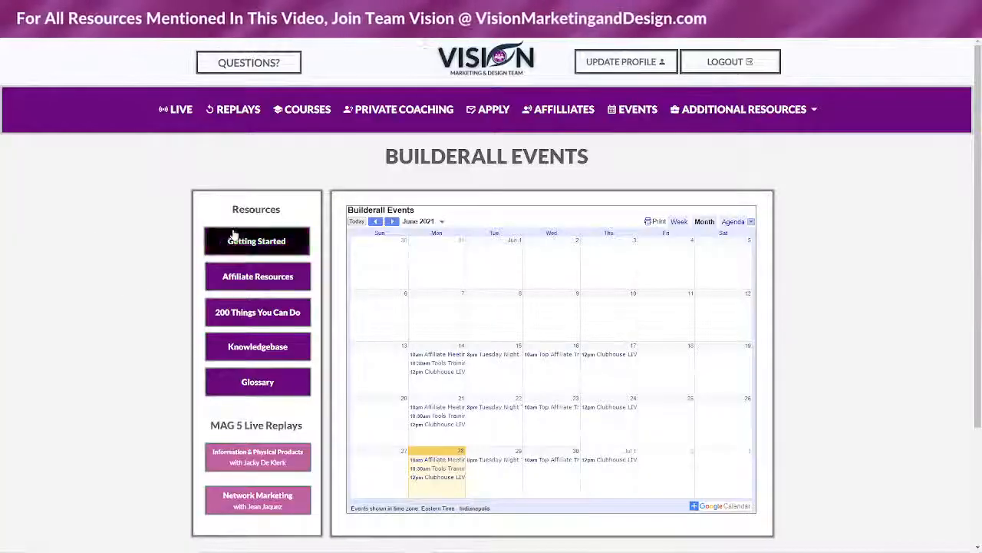
{"action": "left_click", "coordinate": [172, 108]}
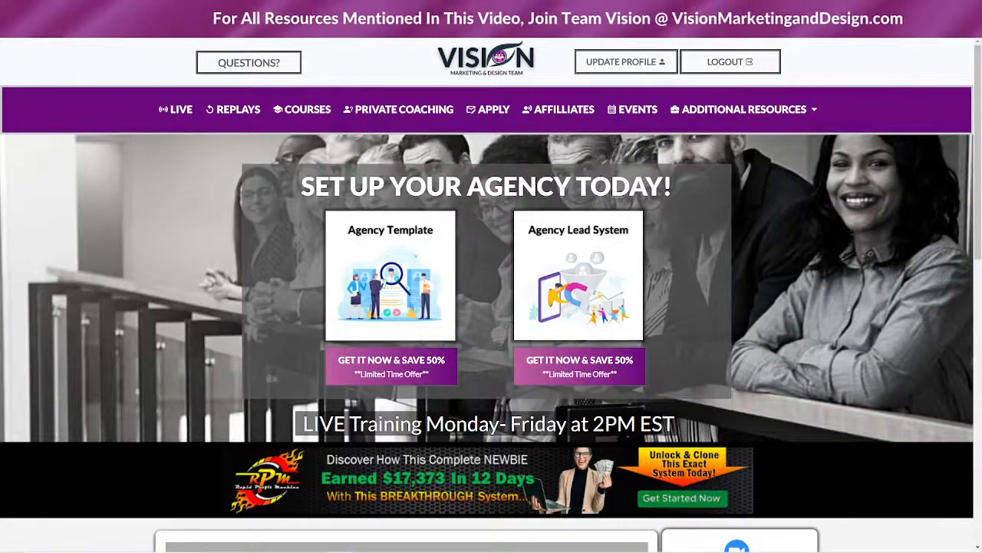
Join the live webinar with the autofilled name and scroll down to its chat
{"action": "scroll", "coordinate": [259, 427], "scroll_direction": "down", "scroll_amount": 5}
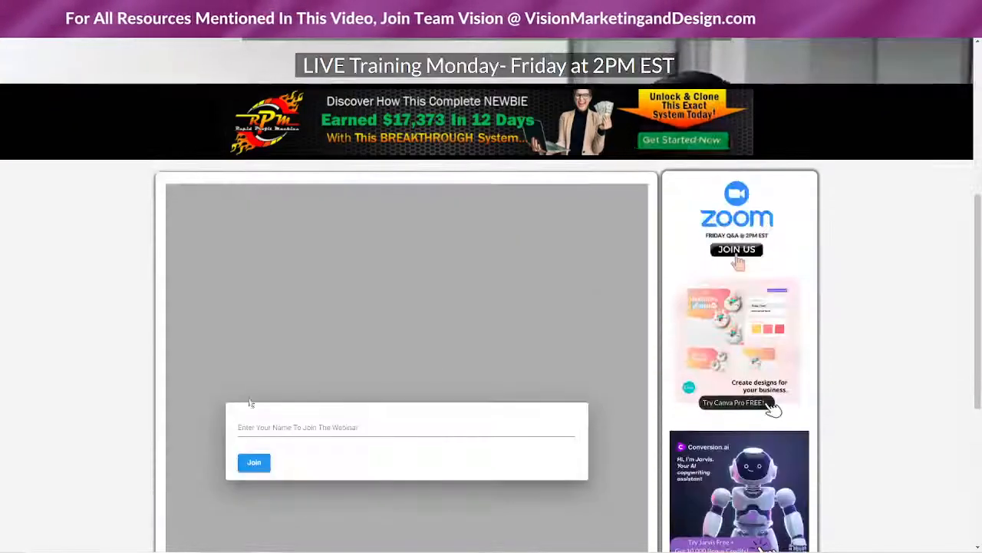
{"action": "left_click", "coordinate": [258, 427]}
{"action": "left_click", "coordinate": [265, 465]}
{"action": "left_click", "coordinate": [258, 464]}
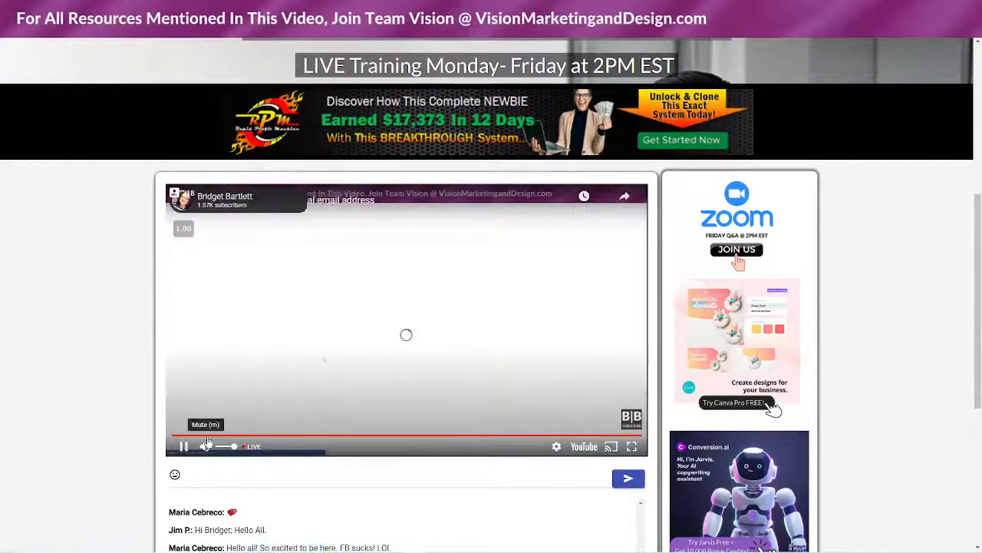
{"action": "scroll", "coordinate": [103, 383], "scroll_direction": "down", "scroll_amount": 2}
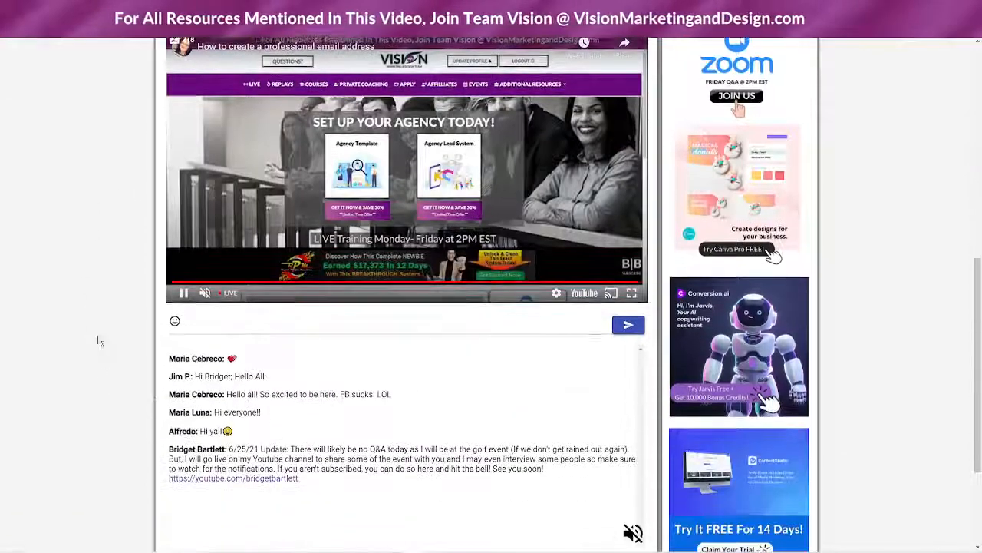
{"action": "scroll", "coordinate": [128, 336], "scroll_direction": "down", "scroll_amount": 1}
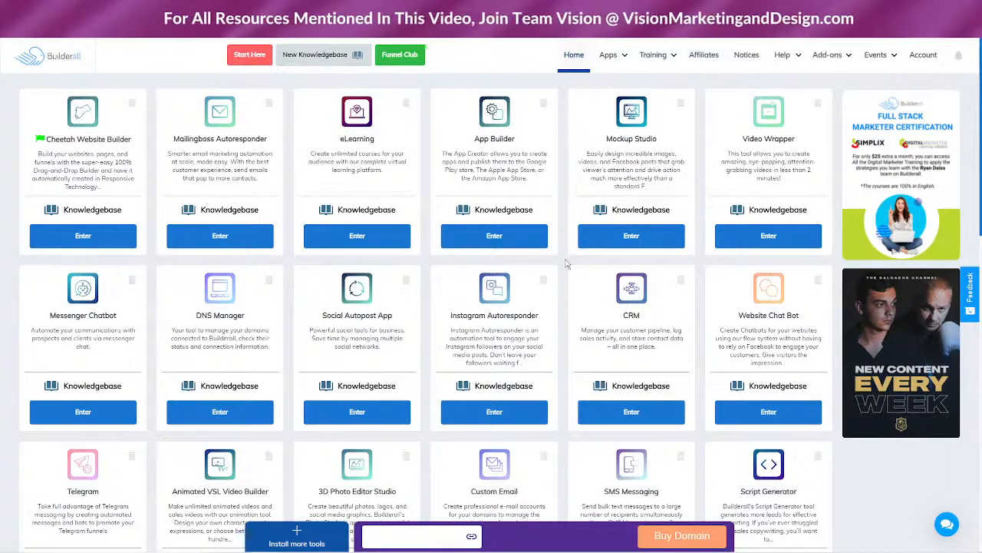
{"action": "mouse_move", "coordinate": [616, 55]}
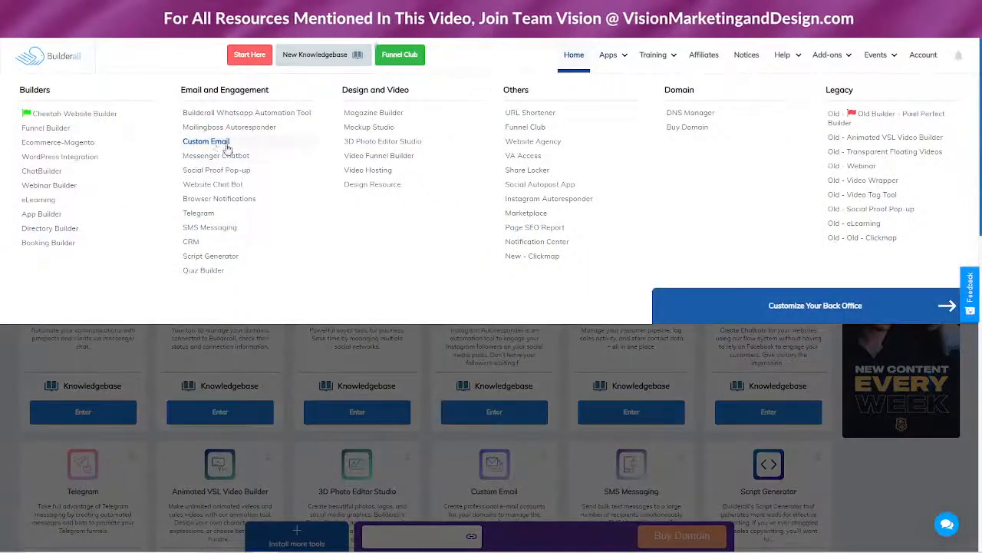
{"action": "left_click", "coordinate": [218, 144]}
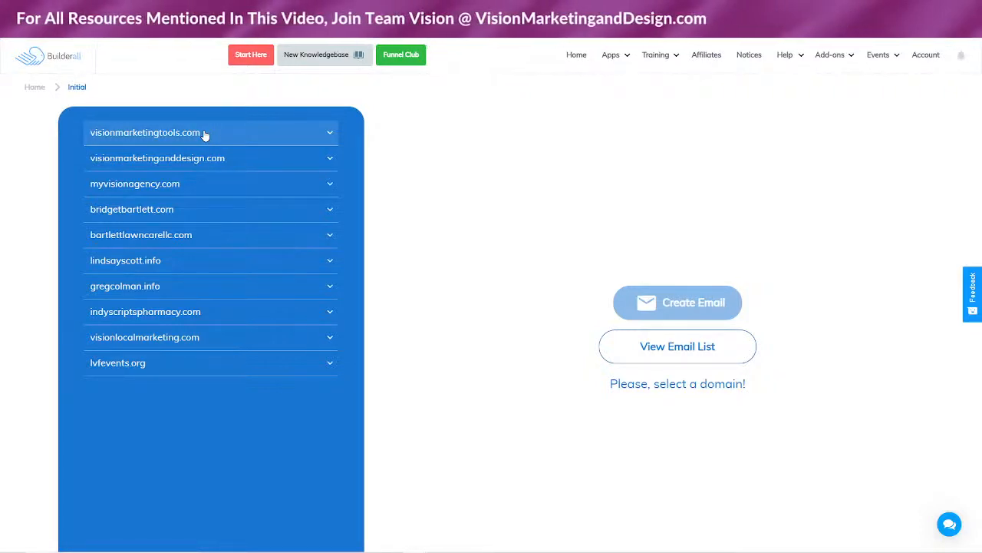
{"action": "left_click", "coordinate": [574, 56]}
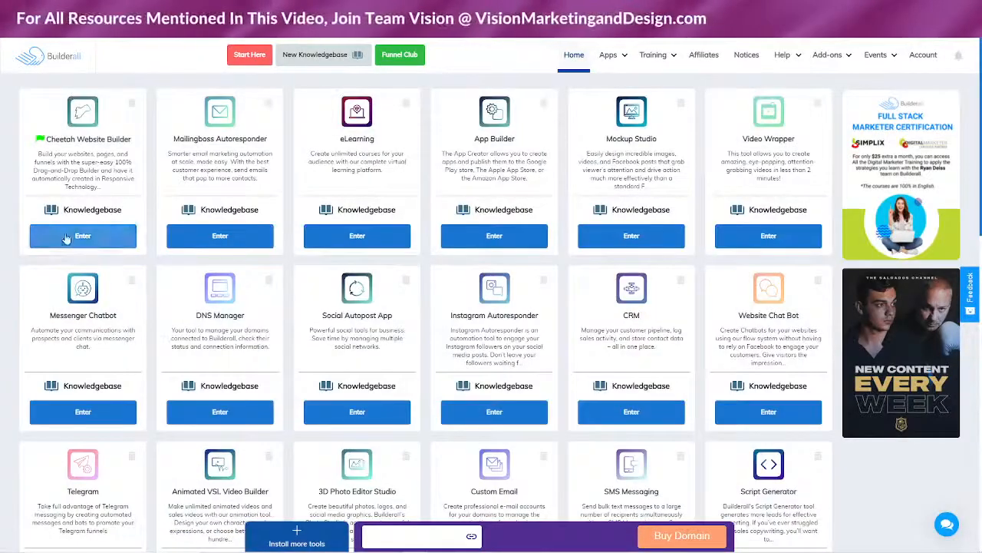
{"action": "left_click", "coordinate": [87, 238]}
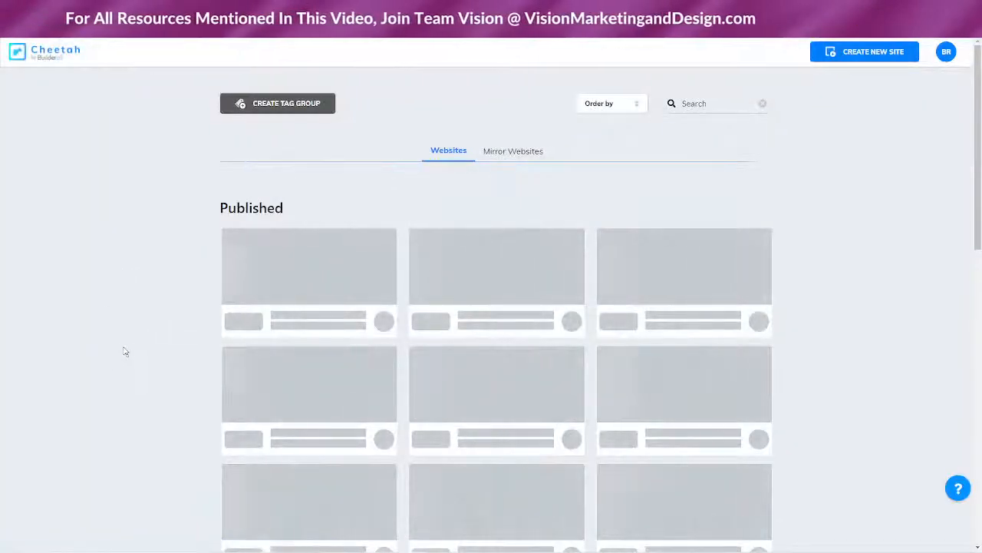
{"action": "scroll", "coordinate": [115, 346], "scroll_direction": "down", "scroll_amount": 2}
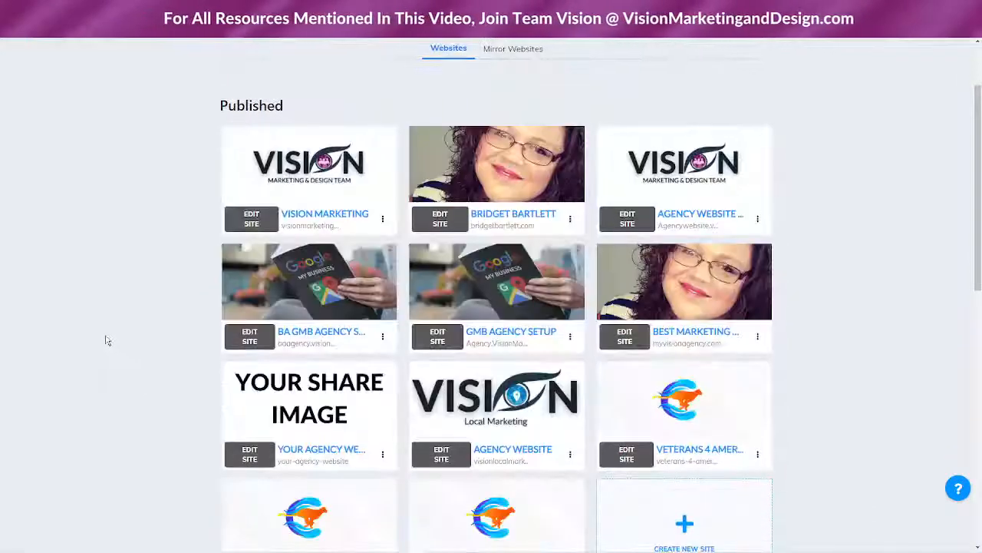
{"action": "left_click", "coordinate": [383, 221]}
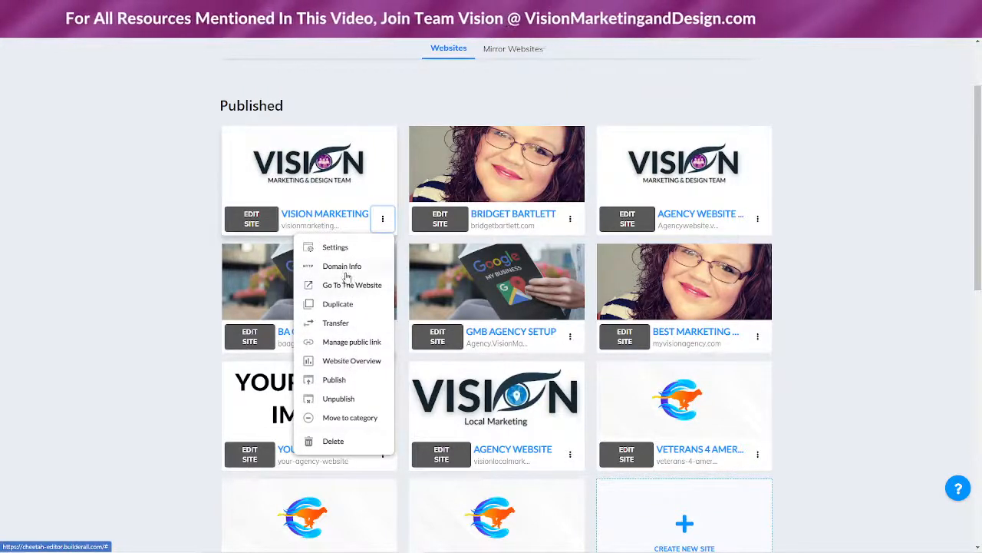
{"action": "scroll", "coordinate": [895, 394], "scroll_direction": "down", "scroll_amount": 5}
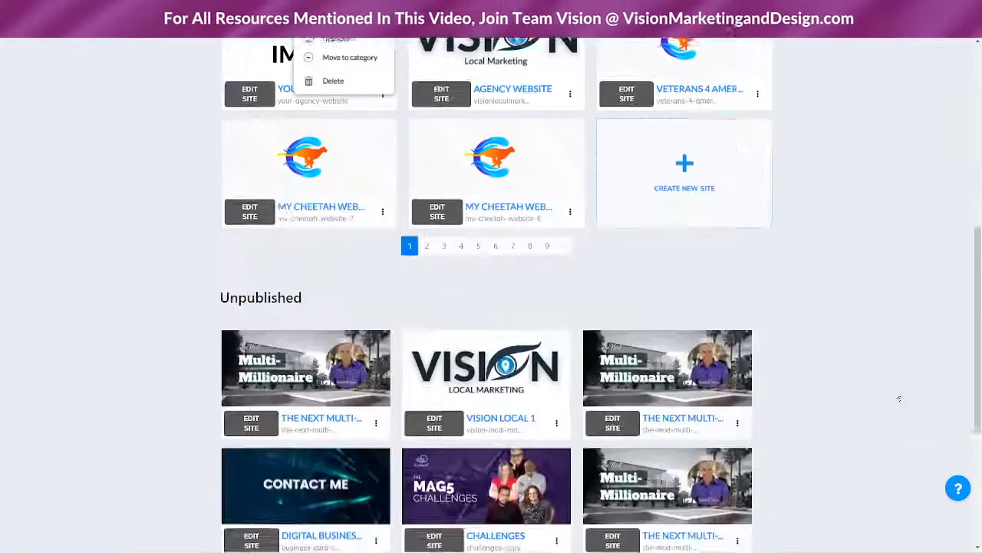
{"action": "left_click", "coordinate": [570, 162]}
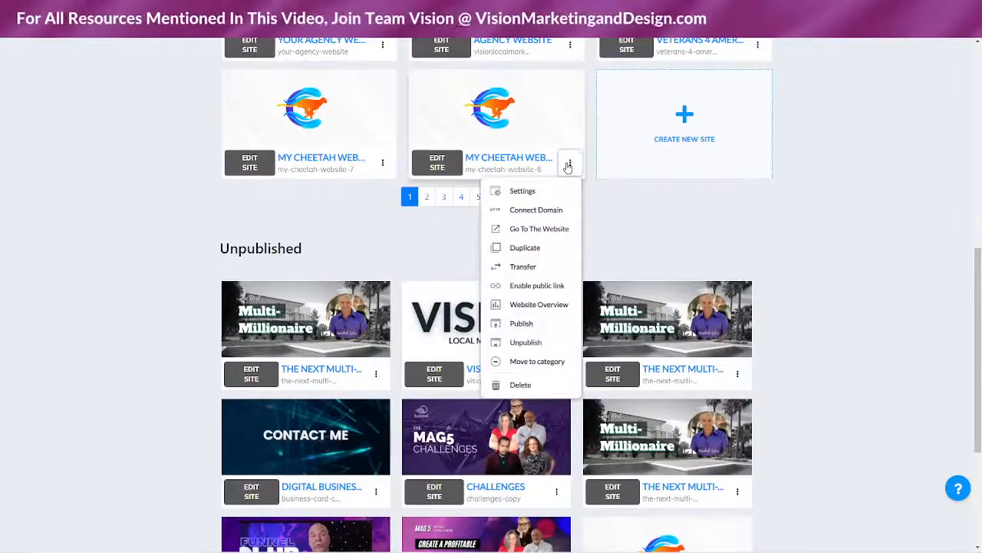
{"action": "left_click", "coordinate": [537, 212]}
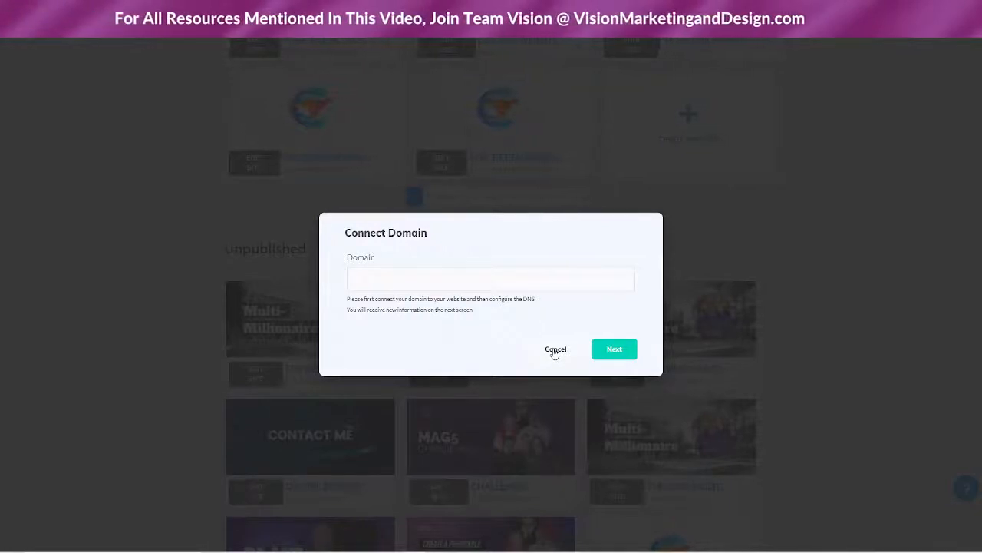
{"action": "left_click", "coordinate": [555, 350]}
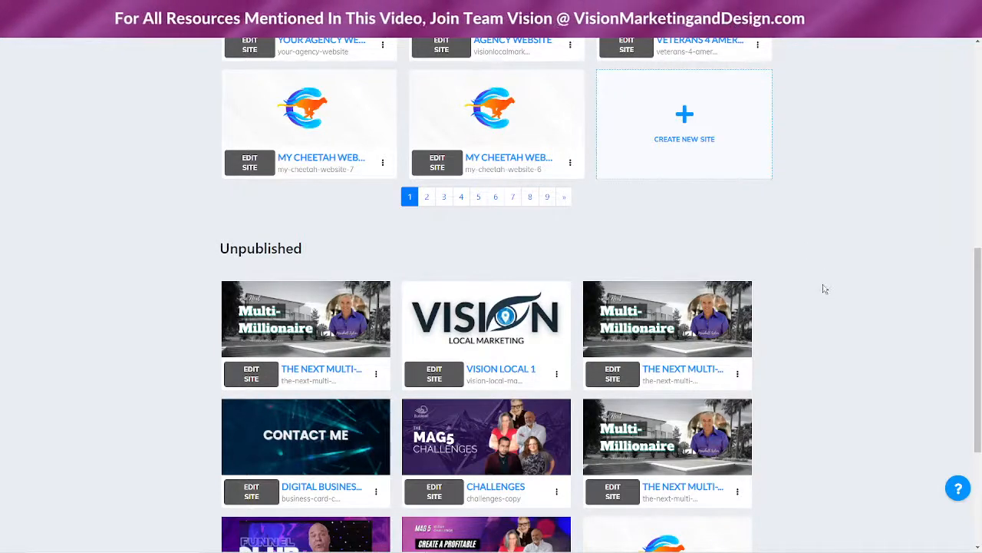
{"action": "scroll", "coordinate": [823, 288], "scroll_direction": "up", "scroll_amount": 5}
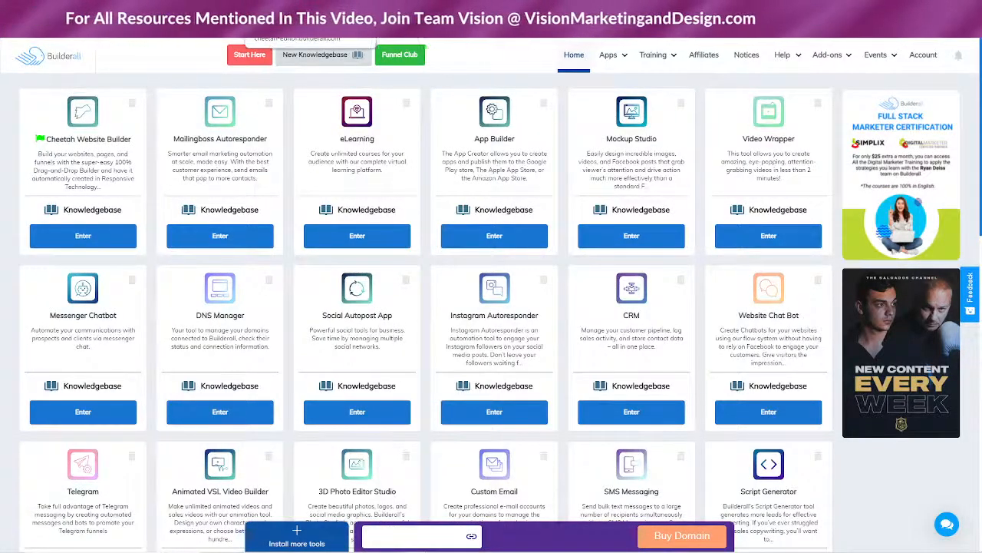
Go through Custom Email and DNS Manager, select visionmarketingtools.com, and open Create Email
{"action": "left_click", "coordinate": [612, 56]}
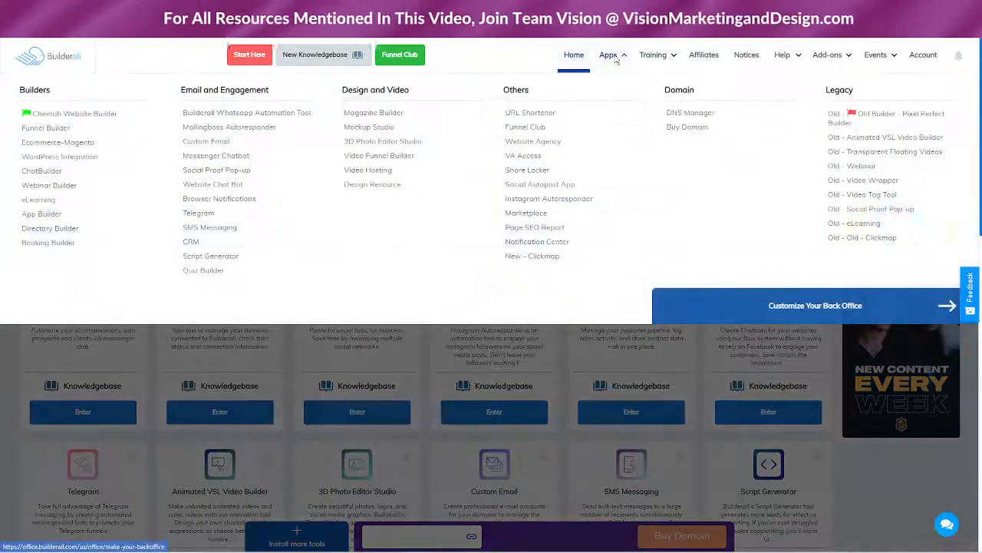
{"action": "left_click", "coordinate": [202, 142]}
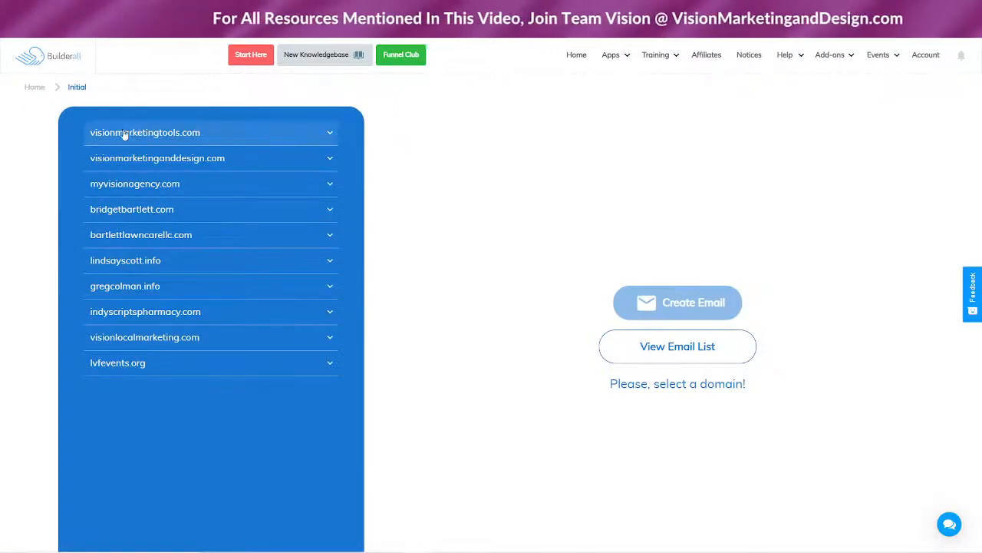
{"action": "left_click", "coordinate": [624, 58]}
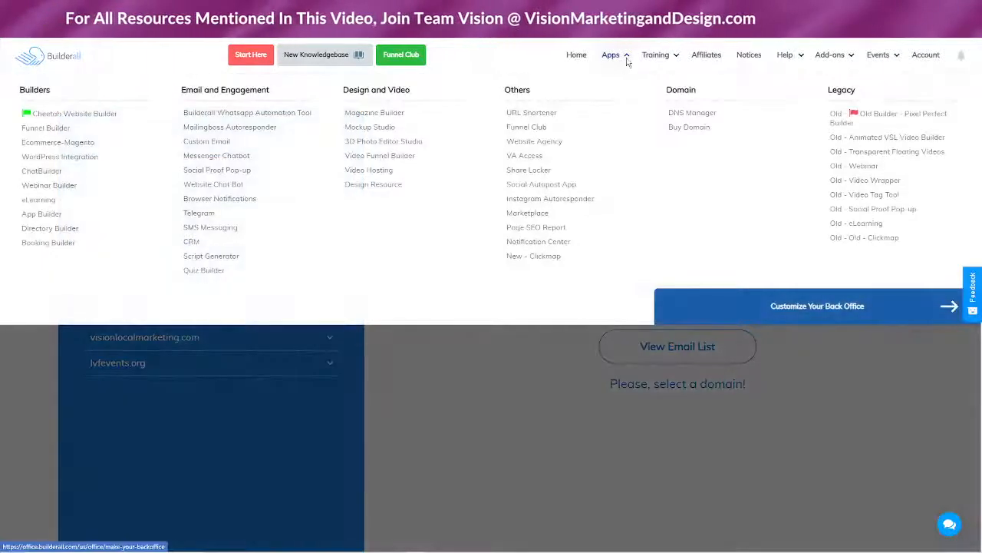
{"action": "left_click", "coordinate": [685, 113]}
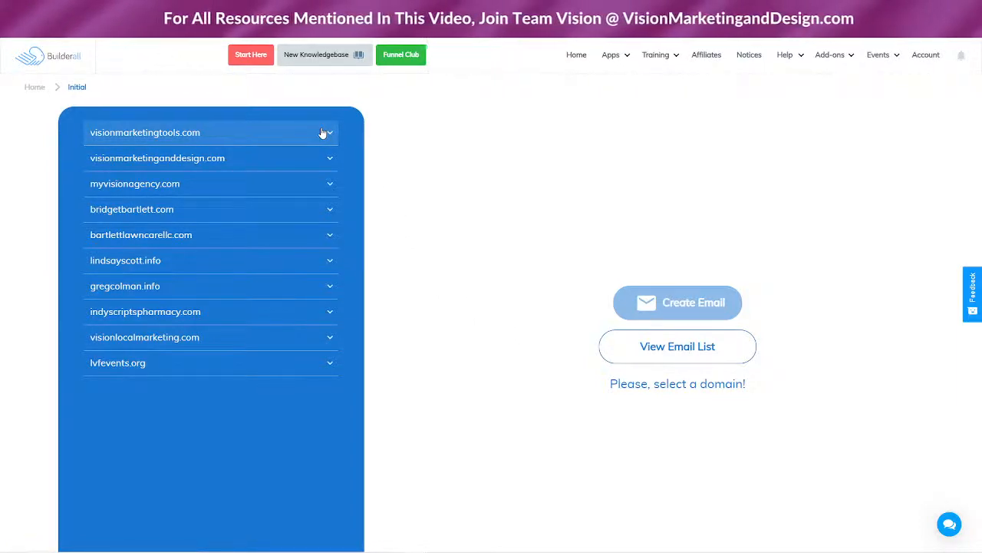
{"action": "left_click", "coordinate": [171, 132]}
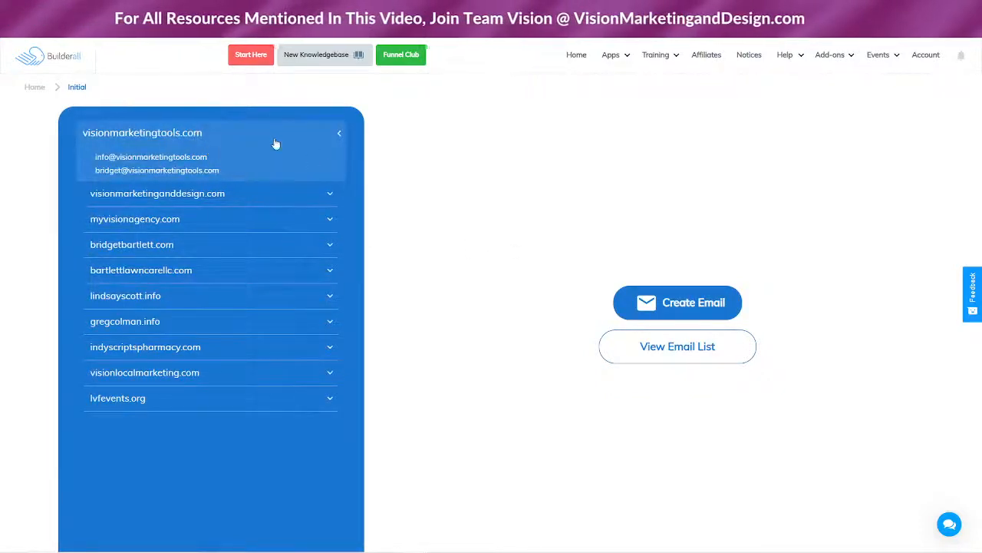
{"action": "left_click", "coordinate": [689, 304]}
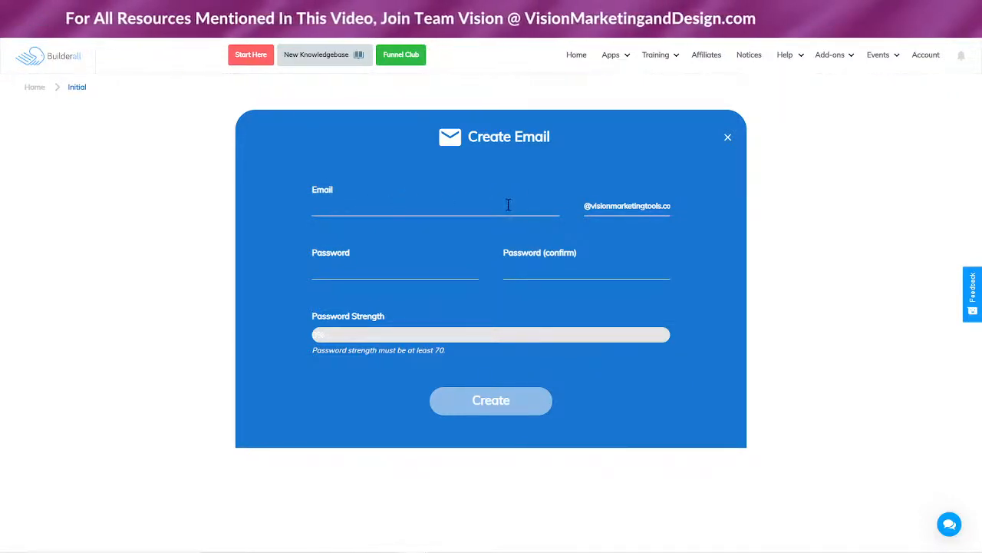
{"action": "left_click", "coordinate": [387, 207]}
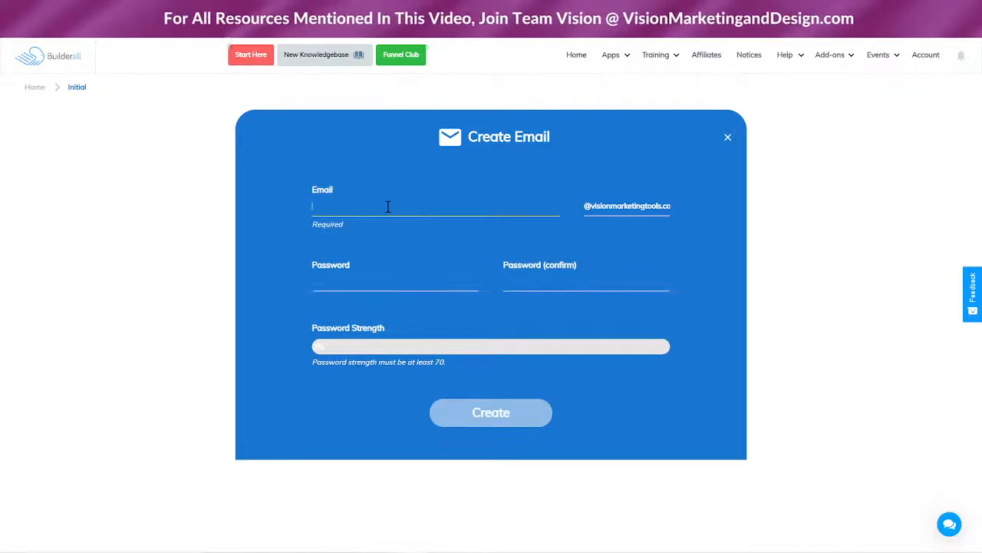
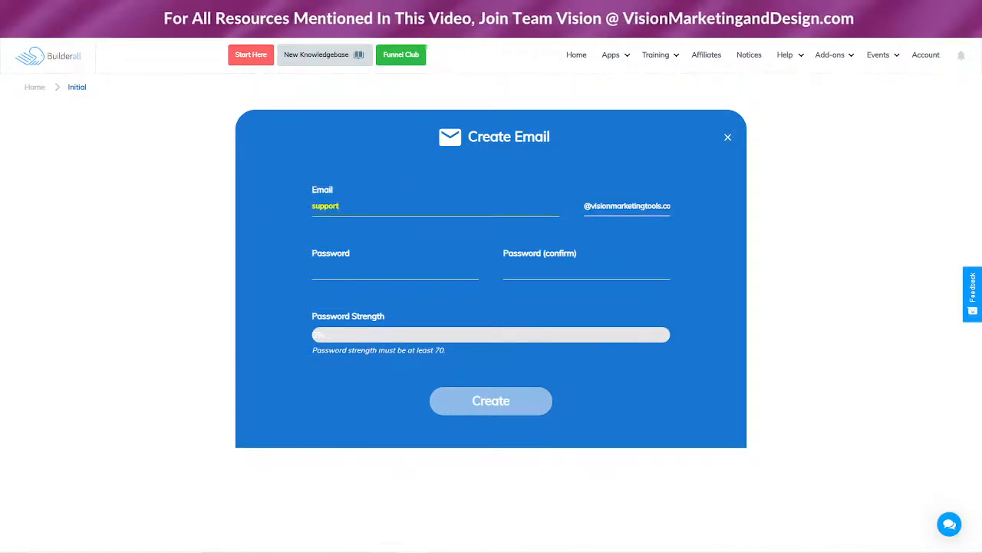
{"action": "left_click", "coordinate": [347, 267]}
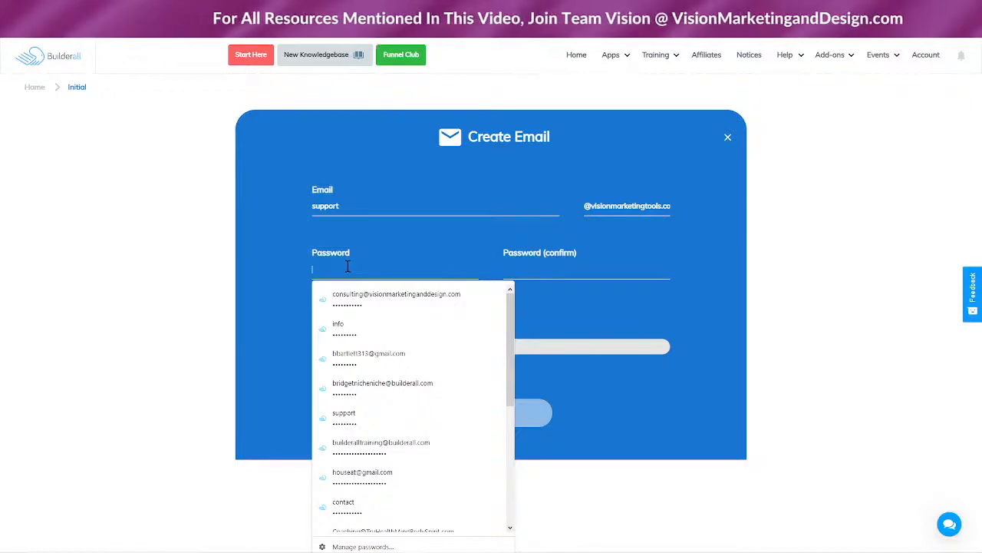
{"action": "type", "text": "••••"}
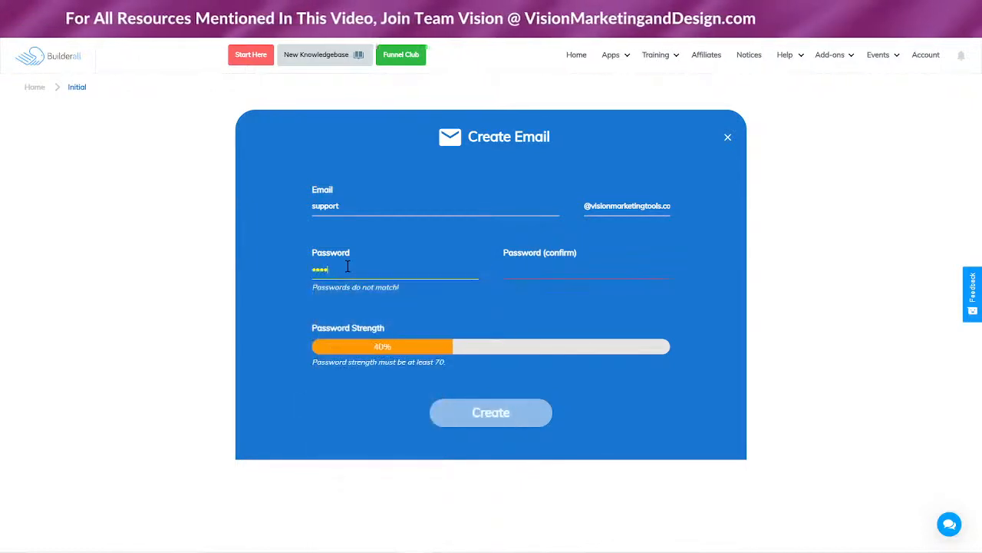
{"action": "type", "text": "•••"}
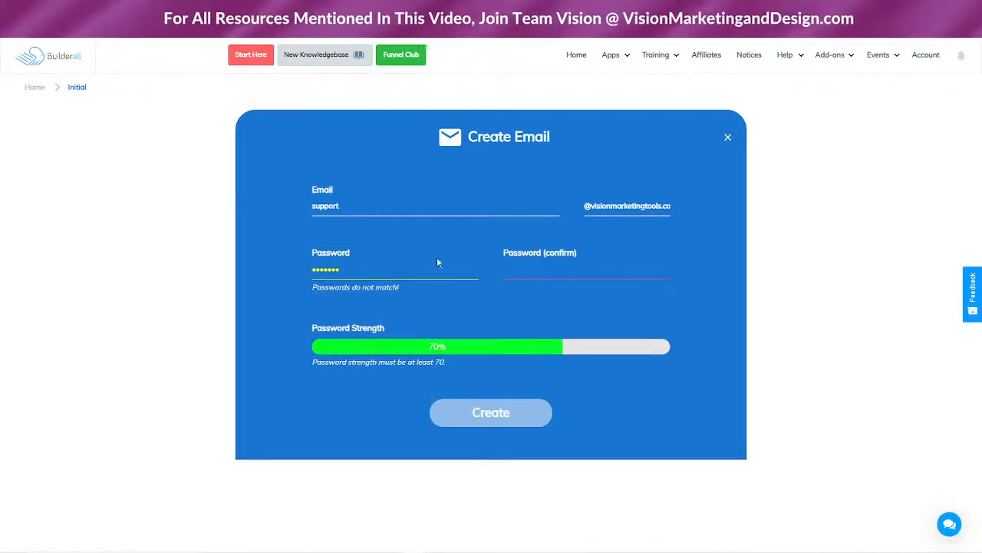
{"action": "left_click", "coordinate": [583, 270]}
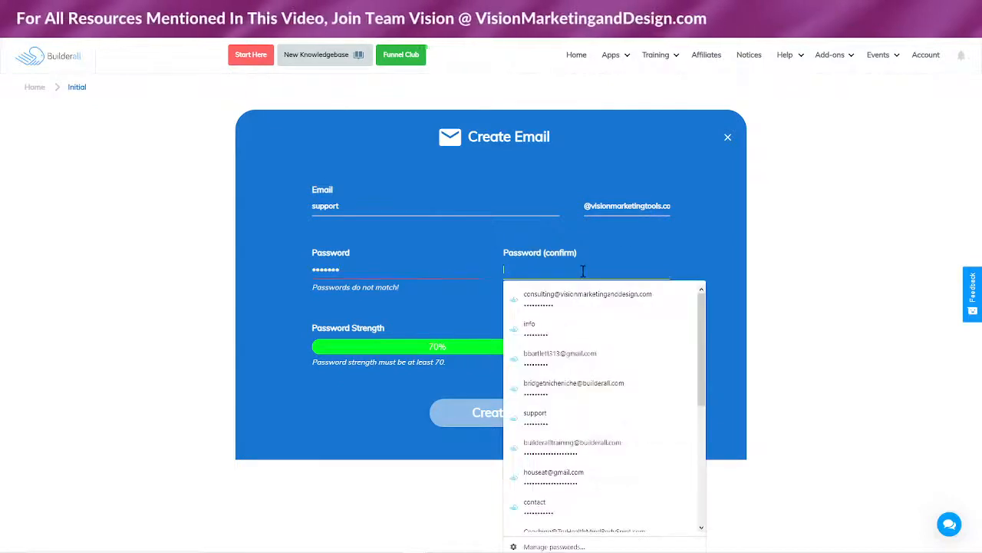
{"action": "type", "text": "•••••••"}
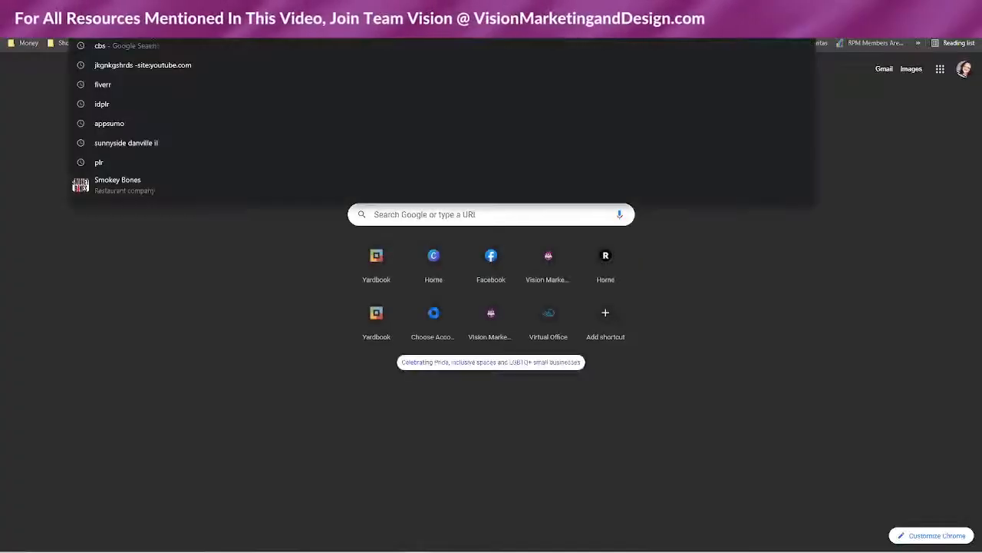
Search Google for 'bluehost' and open the Bluehost: Best Web Hosting site
{"action": "type", "text": "bluehost"}
{"action": "key", "text": "Return"}
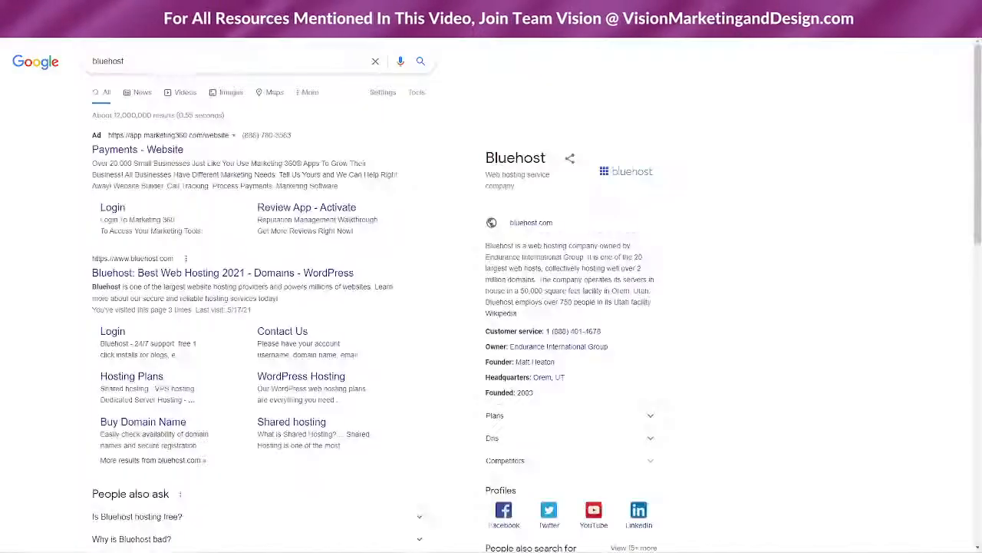
{"action": "left_click", "coordinate": [111, 274]}
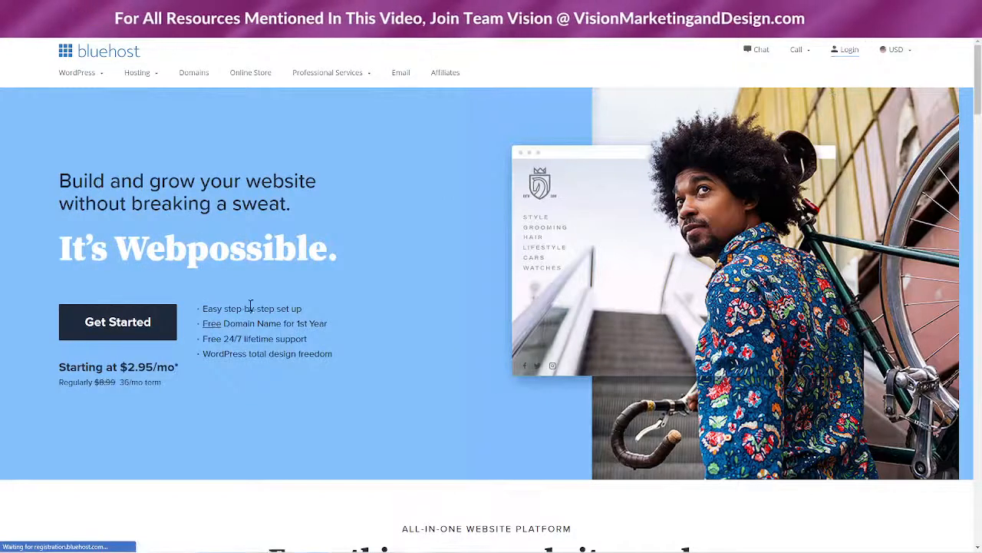
Log in to the Bluehost account and open the Domains list
{"action": "left_click", "coordinate": [849, 51]}
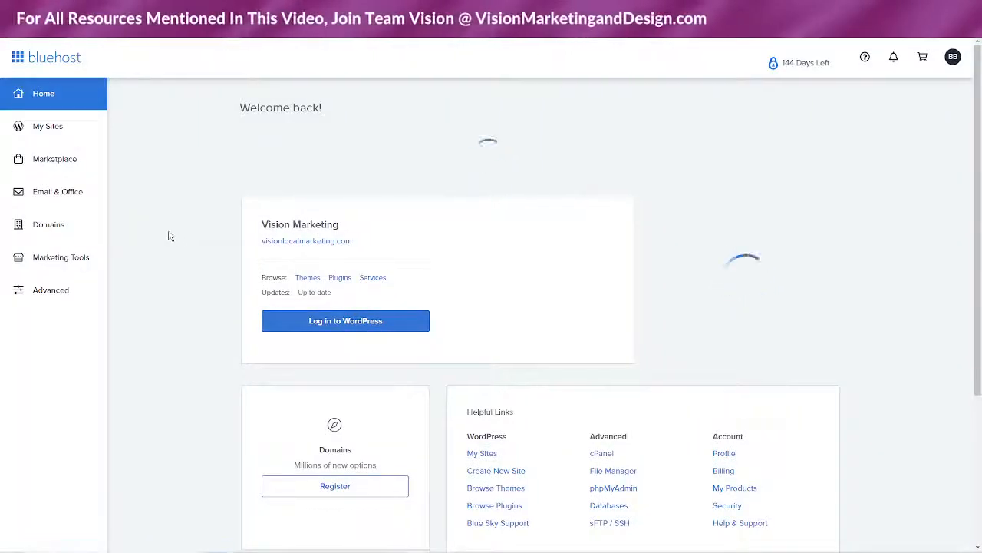
{"action": "left_click", "coordinate": [62, 222]}
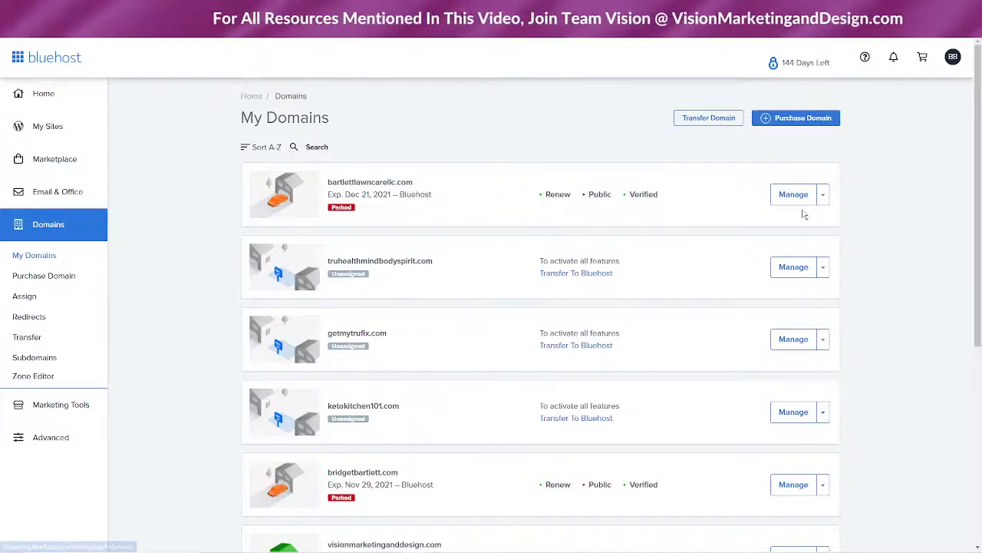
Open Manage for visionmarketingtools.com further down the My Domains list
{"action": "scroll", "coordinate": [520, 220], "scroll_direction": "down", "scroll_amount": 6}
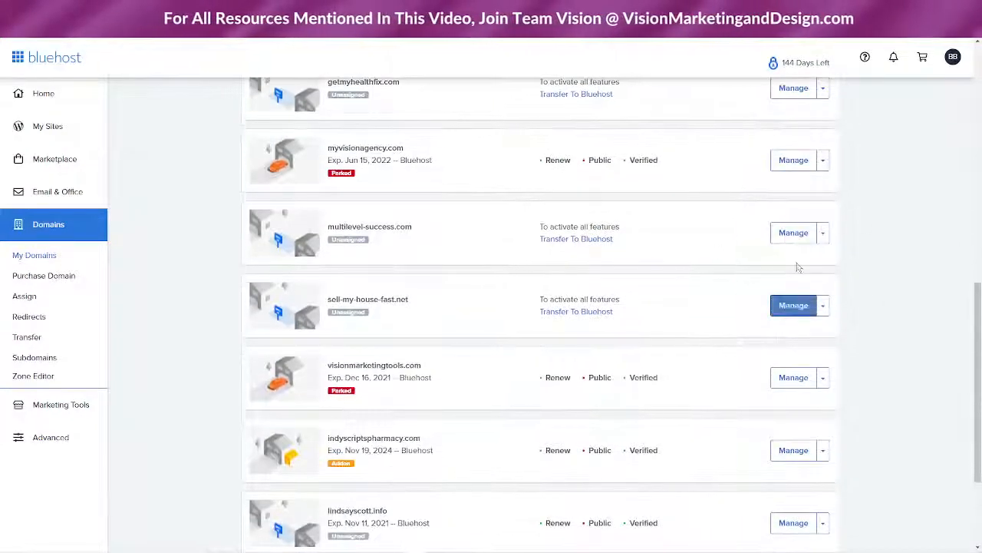
{"action": "scroll", "coordinate": [577, 361], "scroll_direction": "down", "scroll_amount": 2}
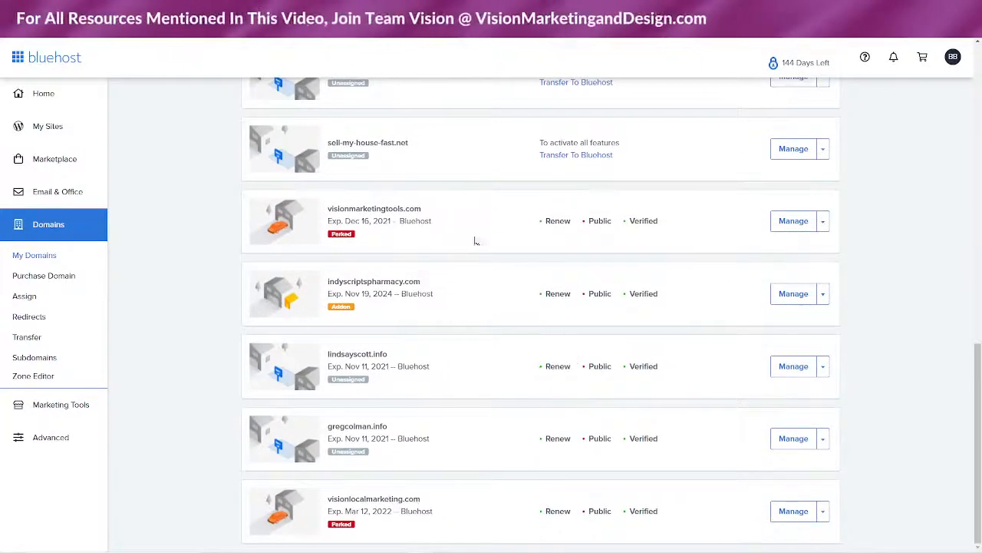
{"action": "left_click", "coordinate": [783, 226]}
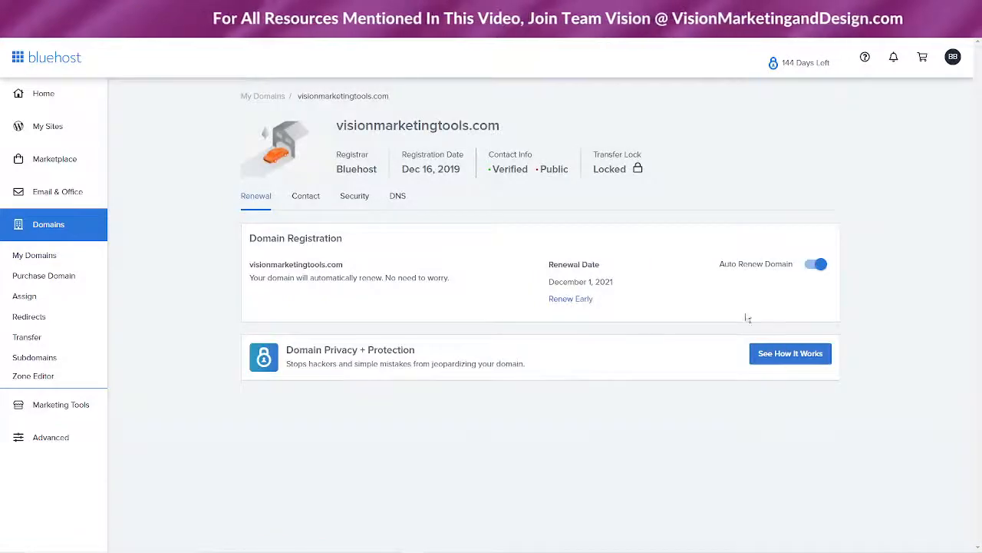
Edit the DNS name servers ns3.l4dns.com and ns4.l4dns.com for visionmarketingtools.com
{"action": "left_click", "coordinate": [399, 196]}
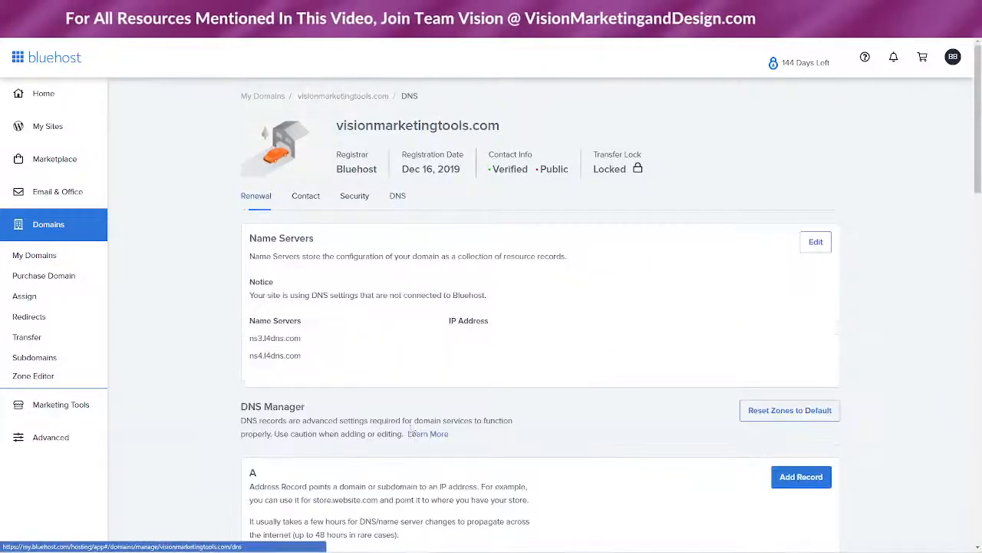
{"action": "scroll", "coordinate": [668, 159], "scroll_direction": "down", "scroll_amount": 2}
{"action": "left_click", "coordinate": [816, 140]}
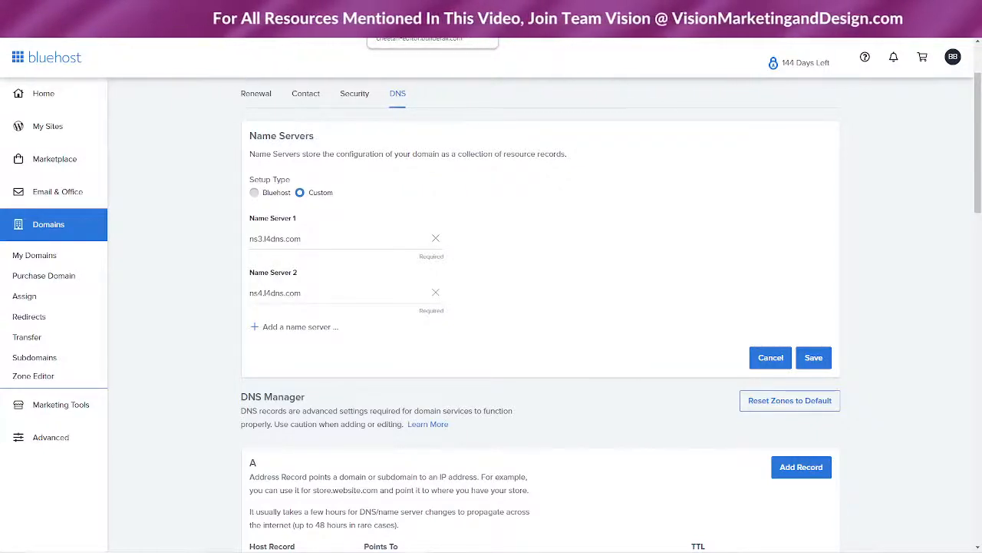
Create the support mailbox on visionmarketingtools.com, dismissing the password prompt and confirming success
{"action": "left_click", "coordinate": [295, 7]}
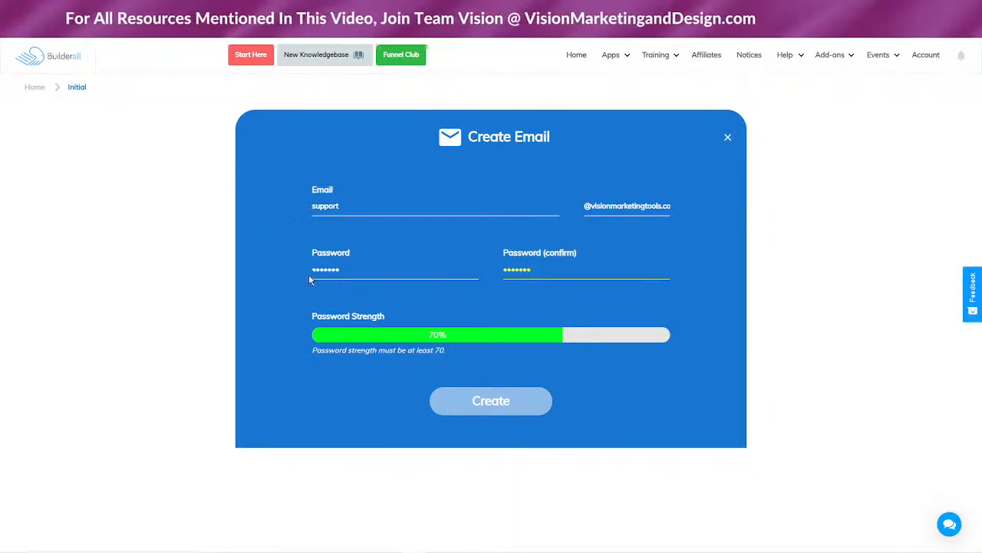
{"action": "left_click", "coordinate": [497, 407]}
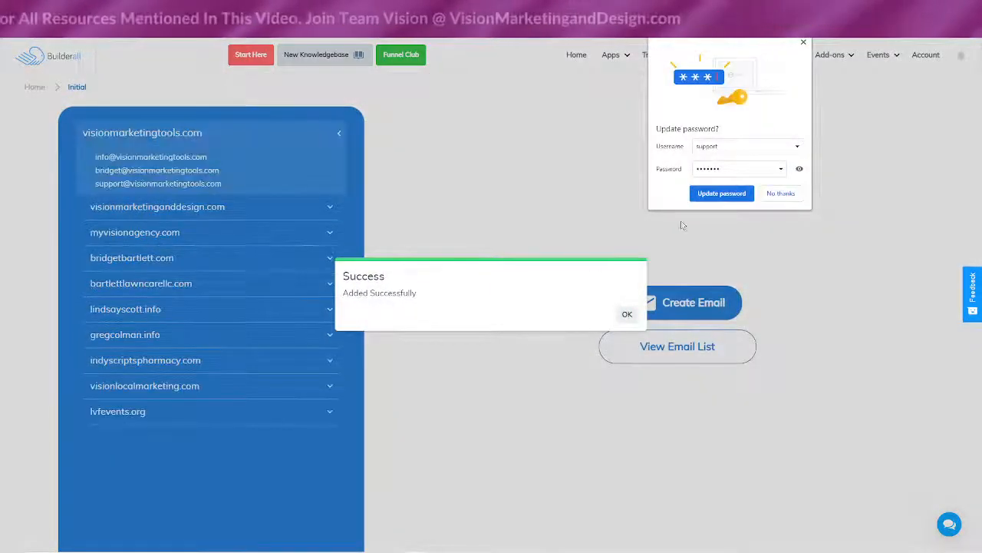
{"action": "left_click", "coordinate": [803, 42]}
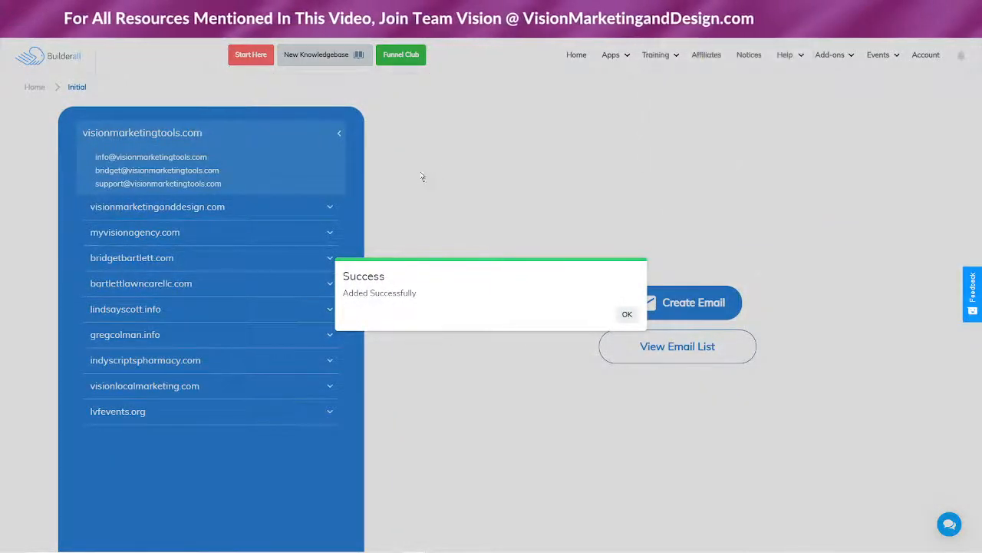
{"action": "left_click", "coordinate": [627, 317]}
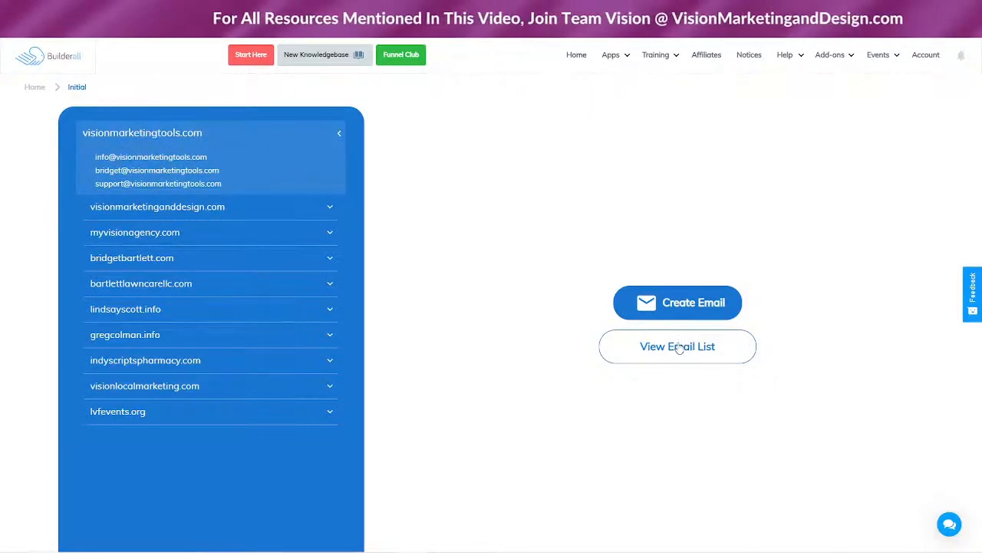
{"action": "left_click", "coordinate": [263, 172]}
Expand visionmarketingtools.com to show its three 500MB mailboxes, including support
{"action": "left_click", "coordinate": [177, 132]}
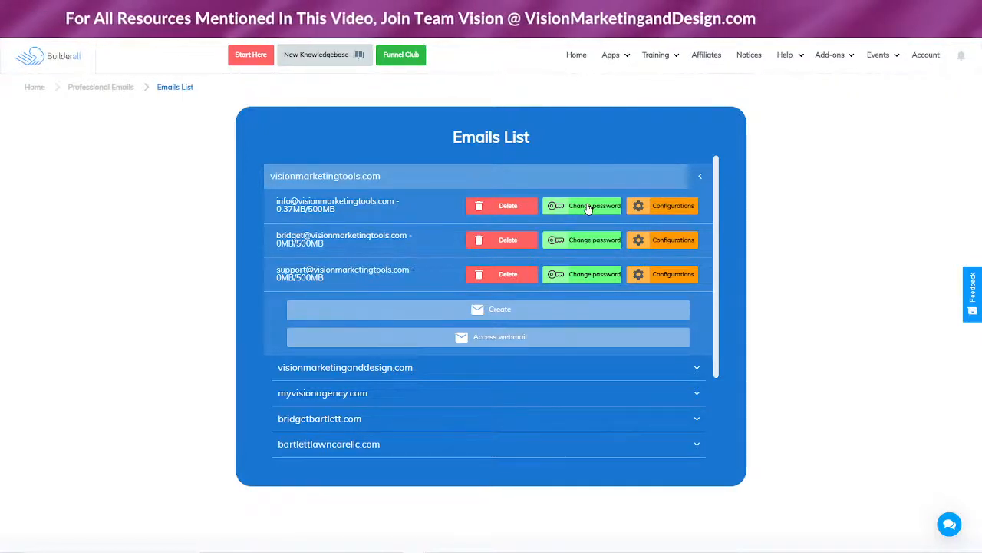
{"action": "left_click", "coordinate": [641, 205]}
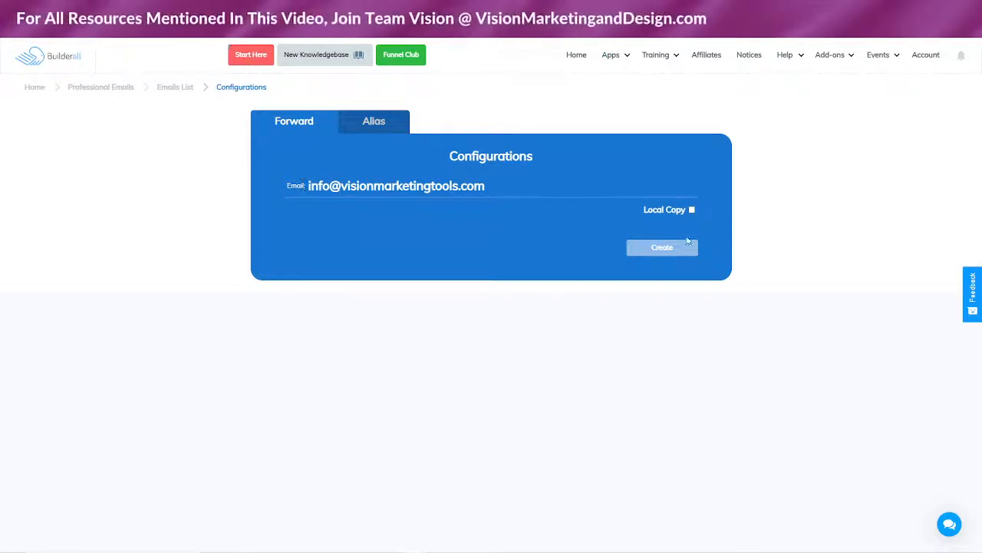
{"action": "left_click", "coordinate": [692, 210]}
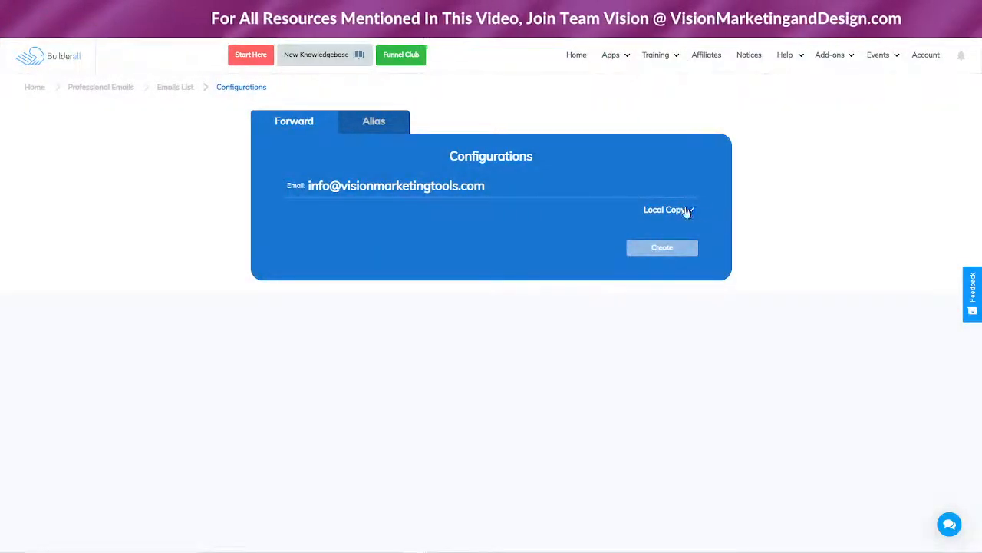
{"action": "left_click", "coordinate": [690, 210]}
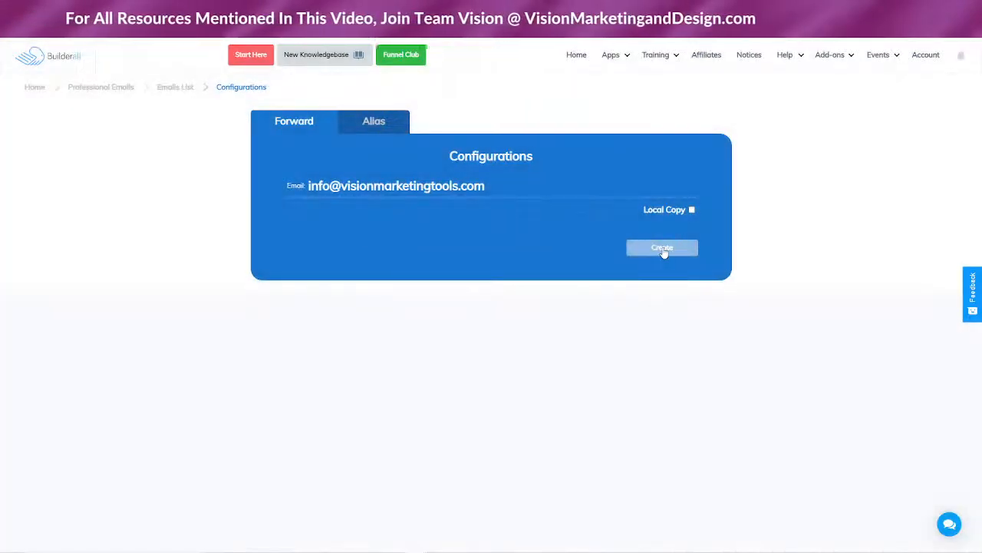
Abandon the new forwarding address and switch the info mailbox to its Alias settings
{"action": "left_click", "coordinate": [663, 248]}
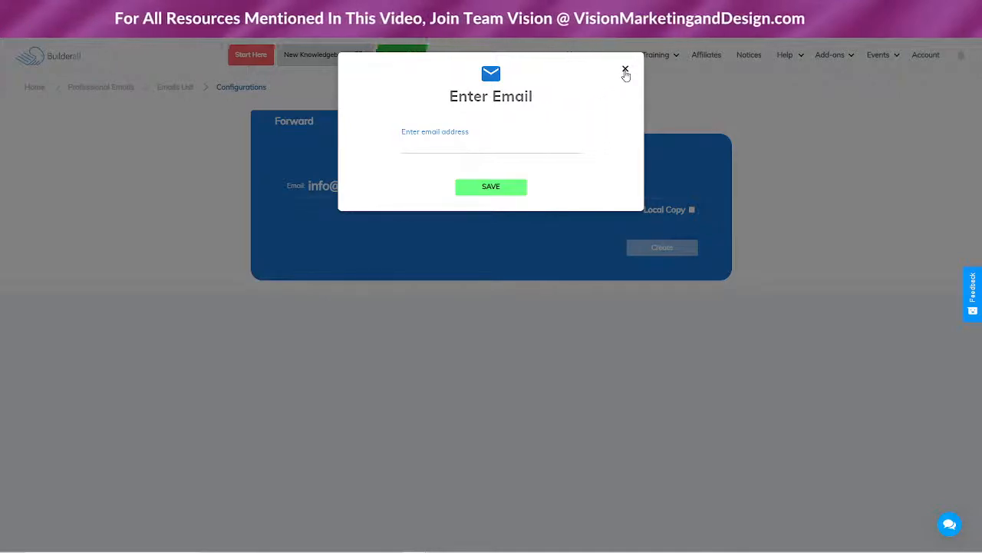
{"action": "left_click", "coordinate": [626, 69]}
{"action": "left_click", "coordinate": [373, 121]}
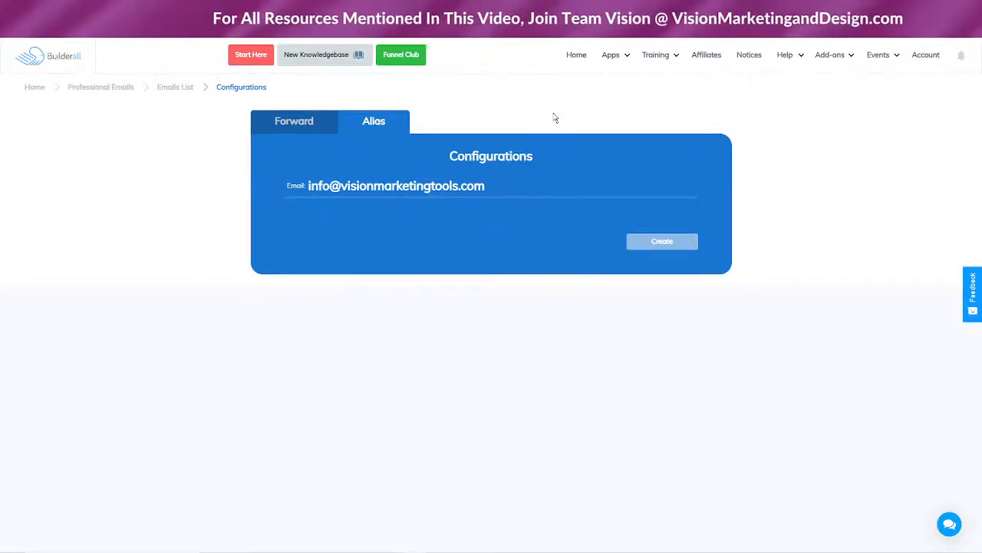
Go back to the Emails List, expand visionmarketingtools.com and open its webmail
{"action": "left_click", "coordinate": [302, 121]}
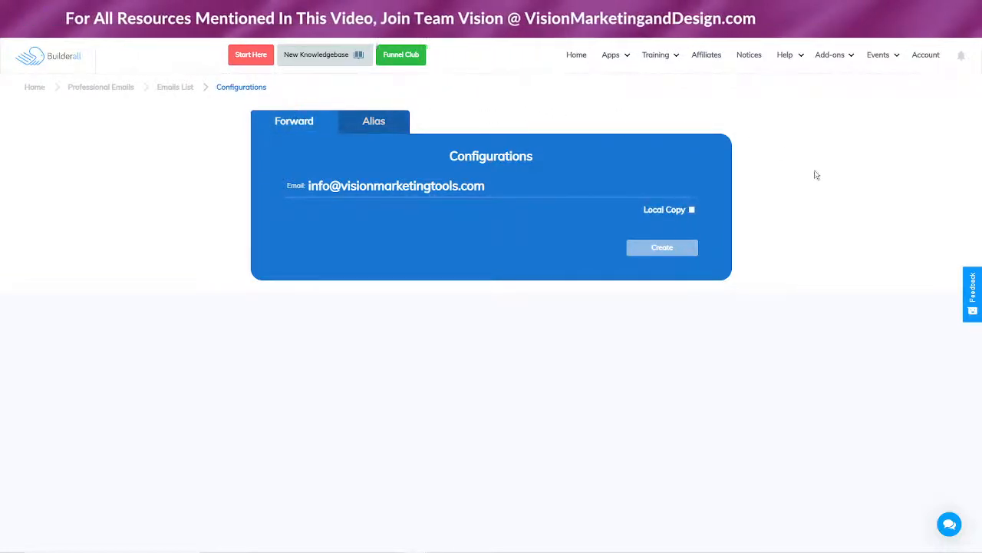
{"action": "left_click", "coordinate": [173, 87]}
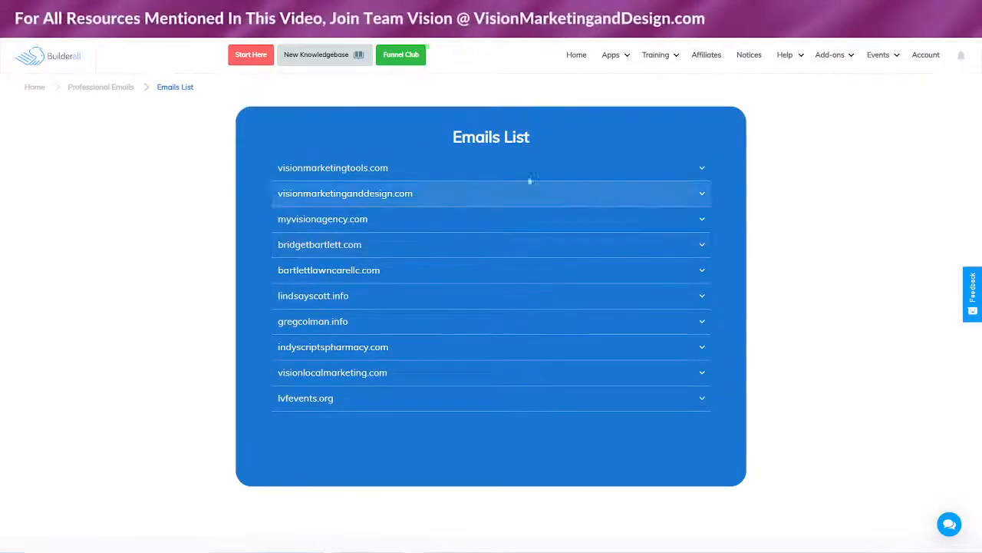
{"action": "left_click", "coordinate": [526, 171]}
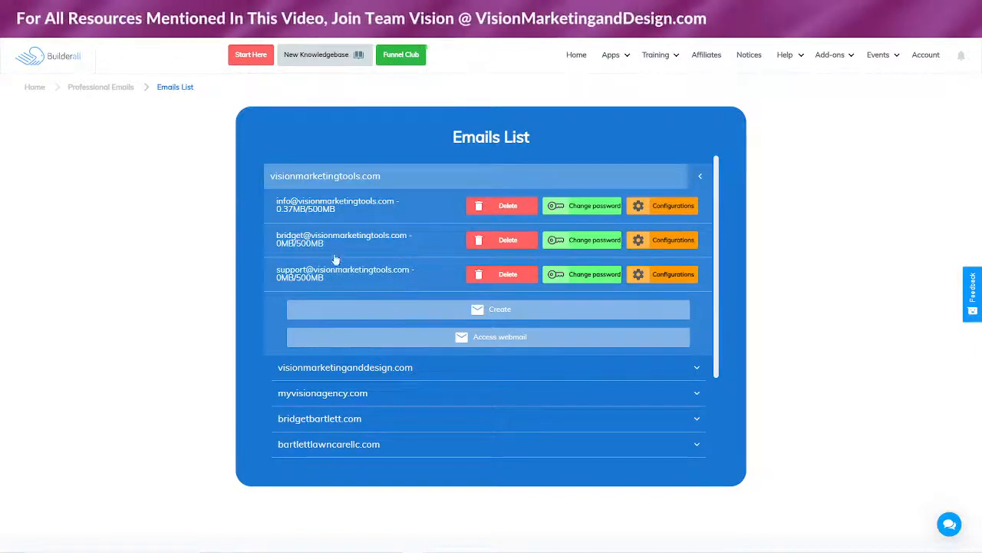
{"action": "left_click", "coordinate": [499, 339]}
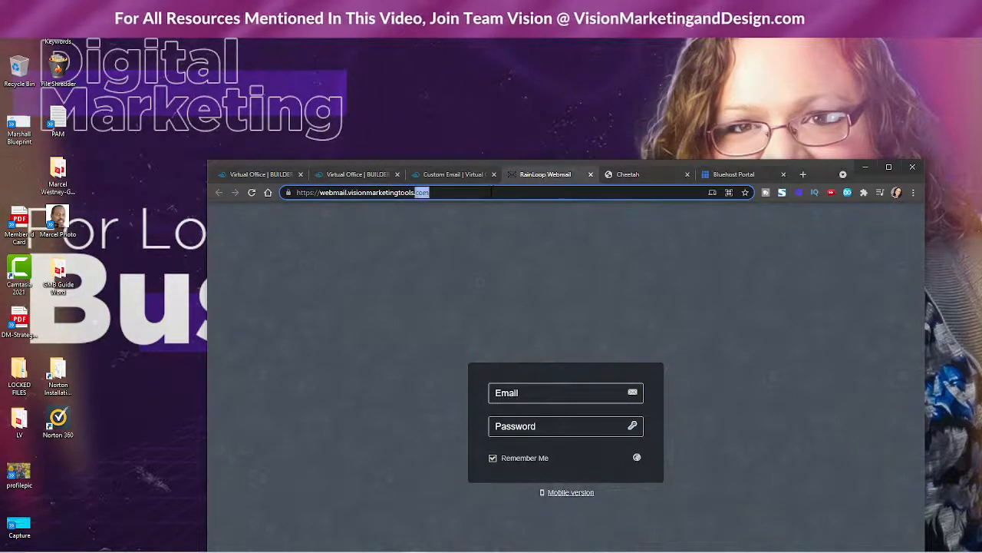
Select the full webmail login address in the browser's address bar
{"action": "left_click_drag", "start_coordinate": [491, 192], "coordinate": [295, 193]}
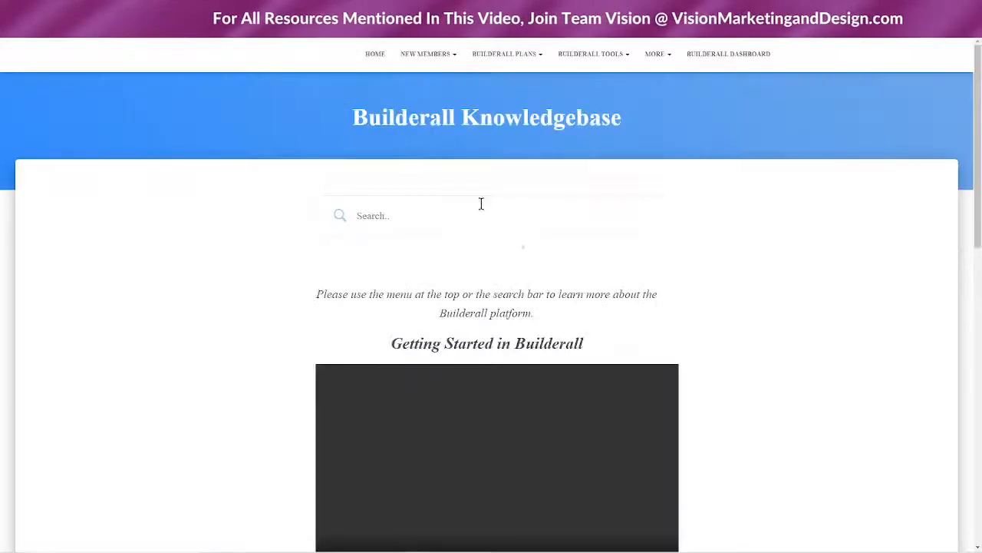
Search the Builderall Knowledgebase for 'gmail' to list the Google GMail setup article
{"action": "left_click", "coordinate": [421, 218]}
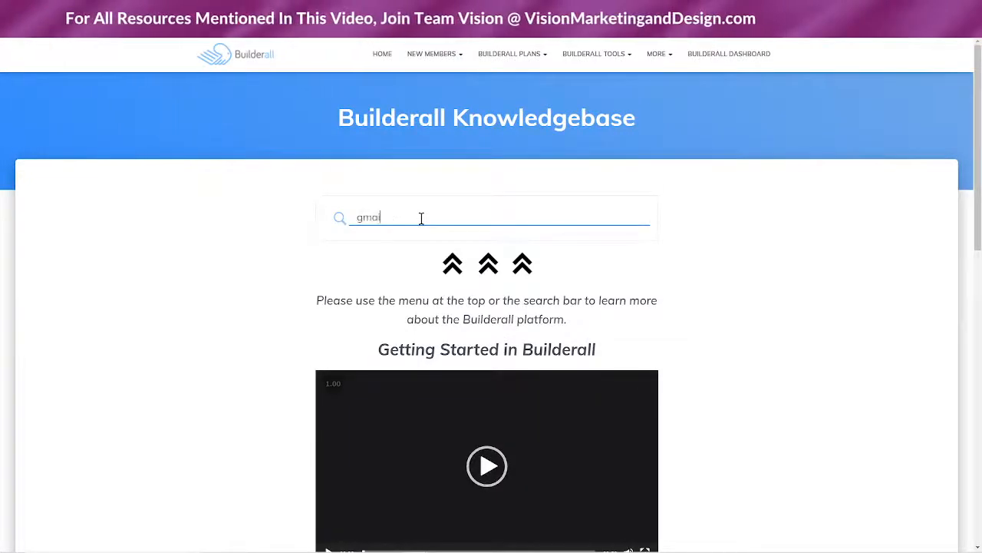
{"action": "type", "text": "gmail"}
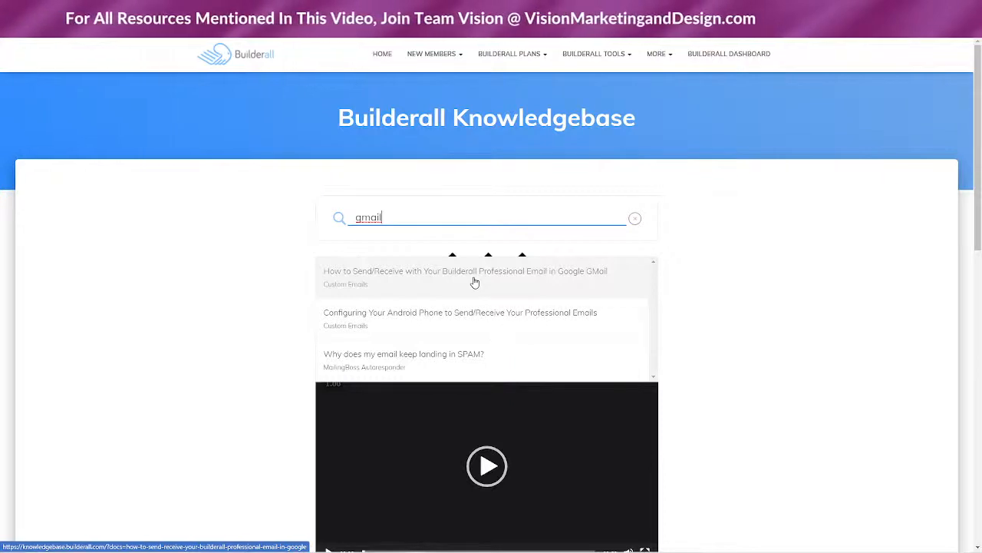
{"action": "left_click", "coordinate": [420, 317]}
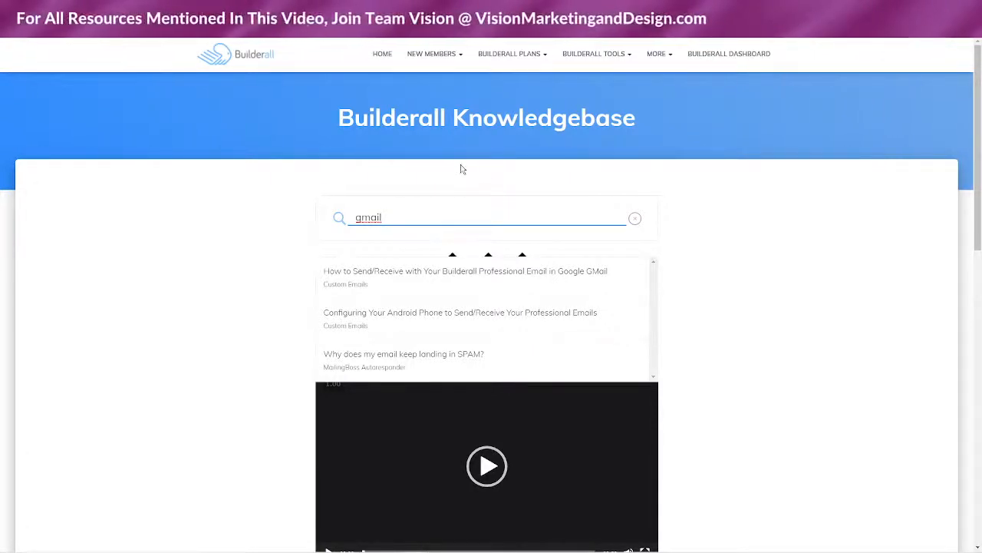
{"action": "left_click", "coordinate": [805, 316]}
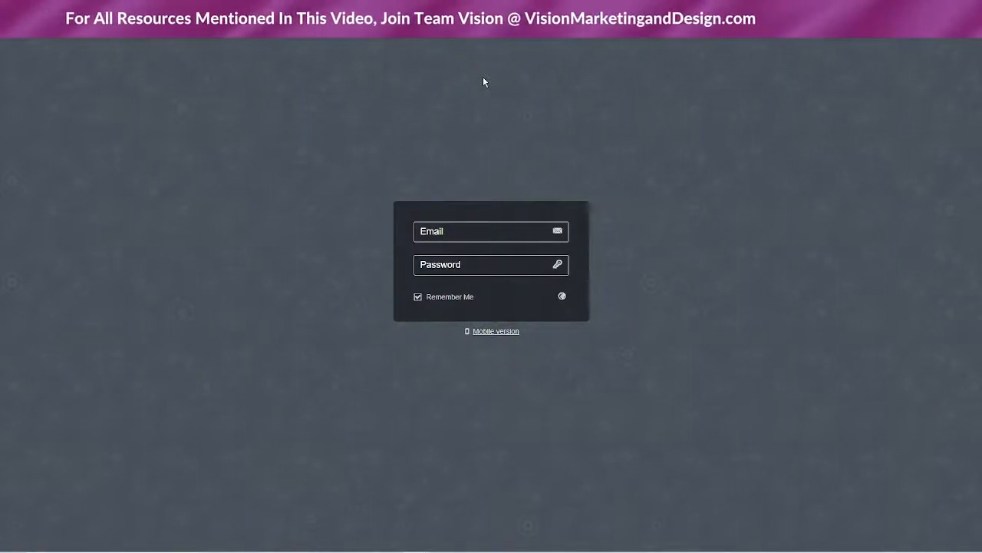
Log in with the support mailbox's email address and password, correcting a typo in the address
{"action": "left_click", "coordinate": [485, 230]}
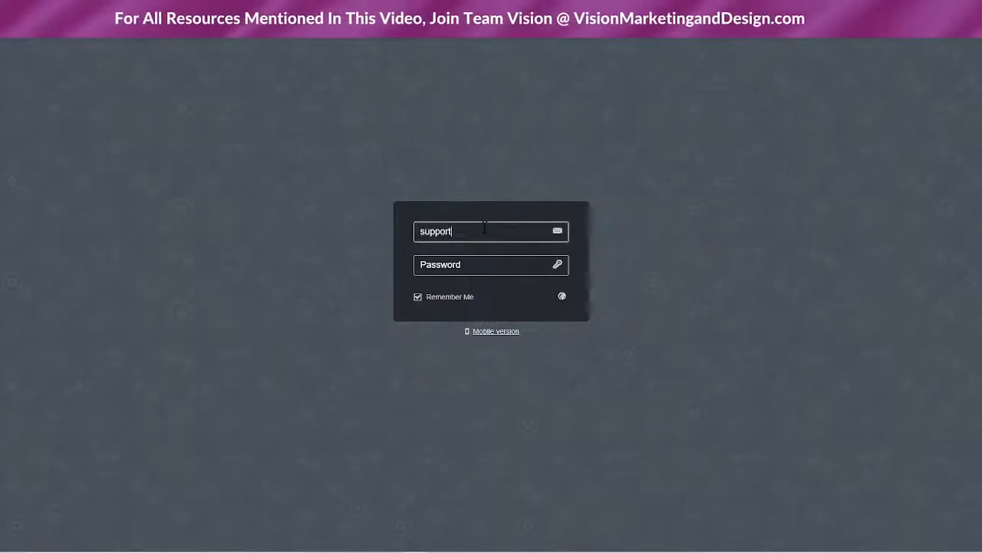
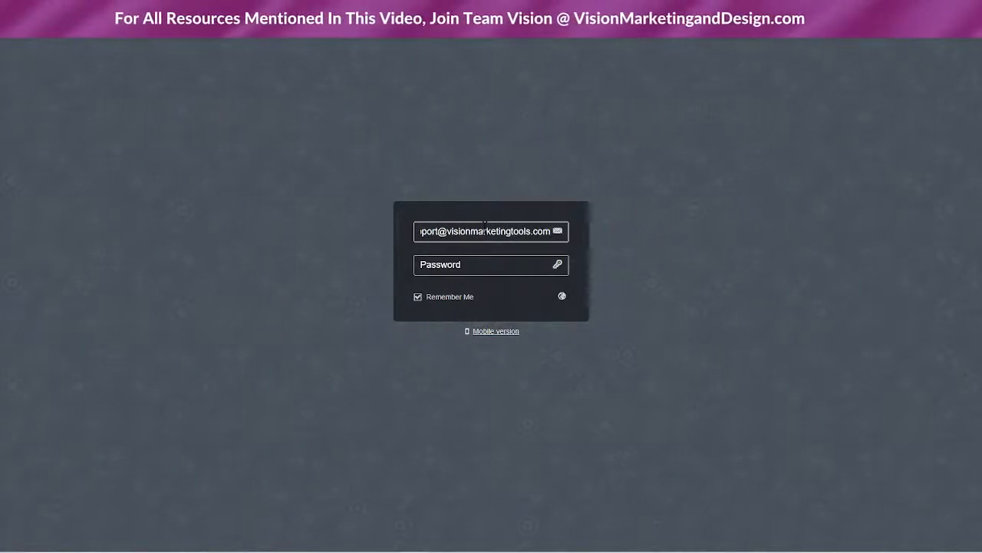
{"action": "left_click", "coordinate": [450, 267]}
{"action": "type", "text": "•••••••"}
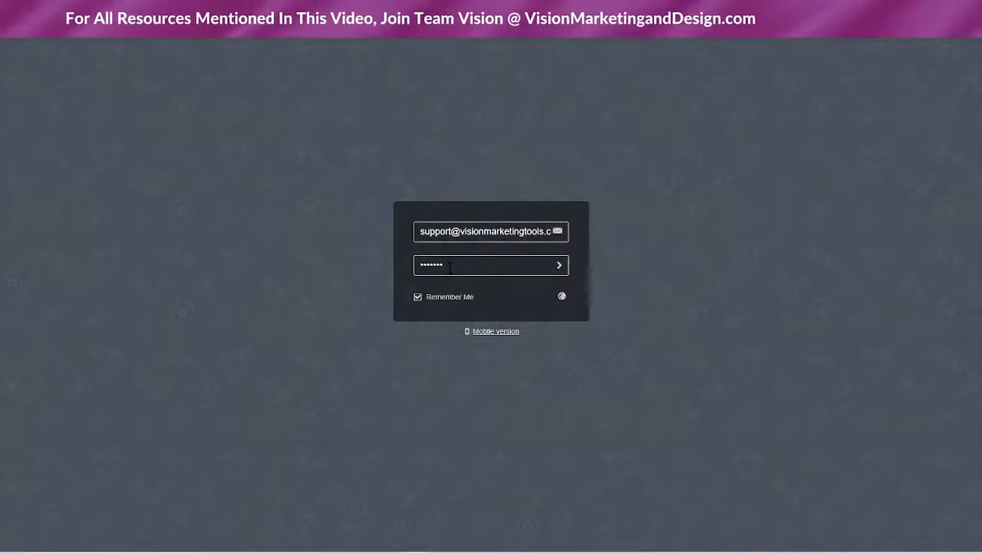
{"action": "key", "text": "Return"}
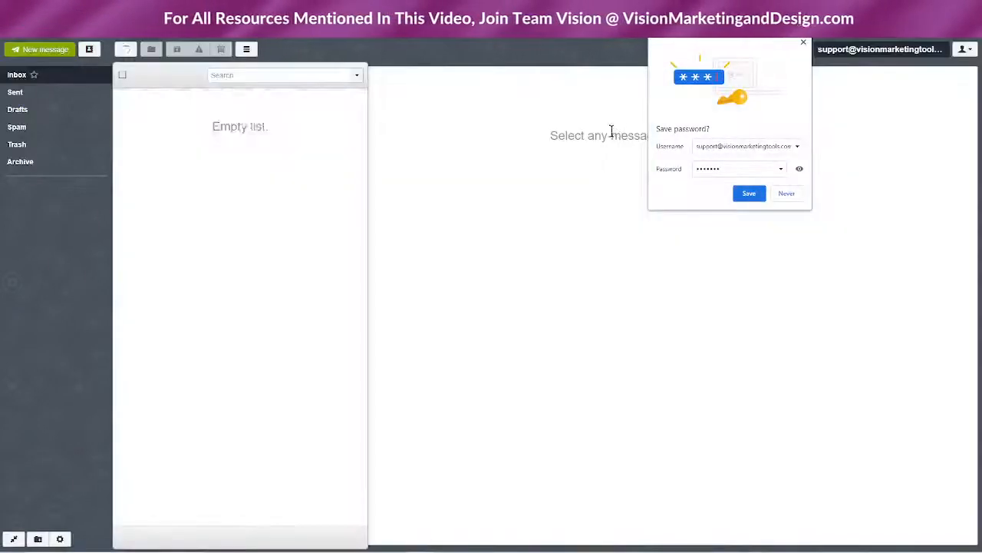
Dismiss Chrome's save-password prompt and choose Add Account from the top-right user menu
{"action": "left_click", "coordinate": [803, 41]}
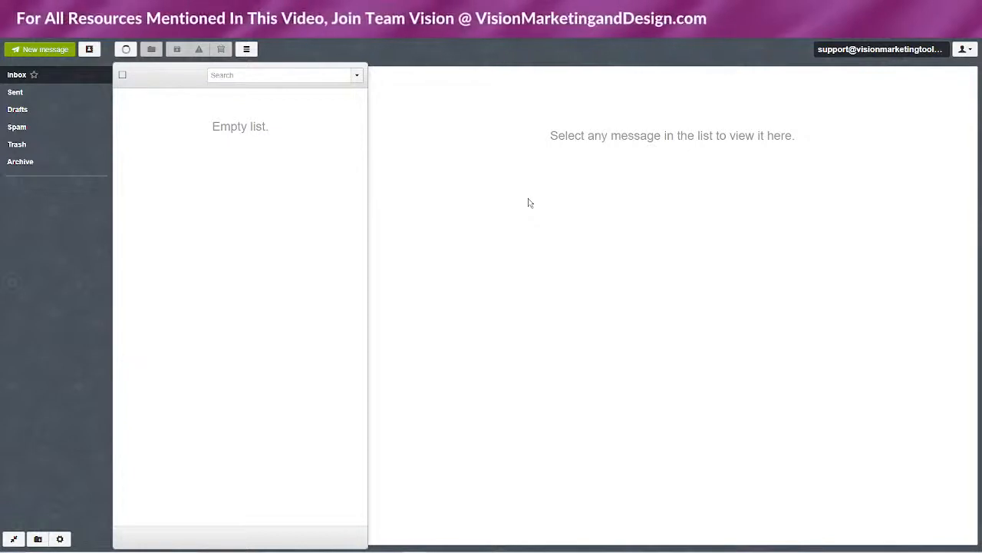
{"action": "left_click", "coordinate": [964, 50]}
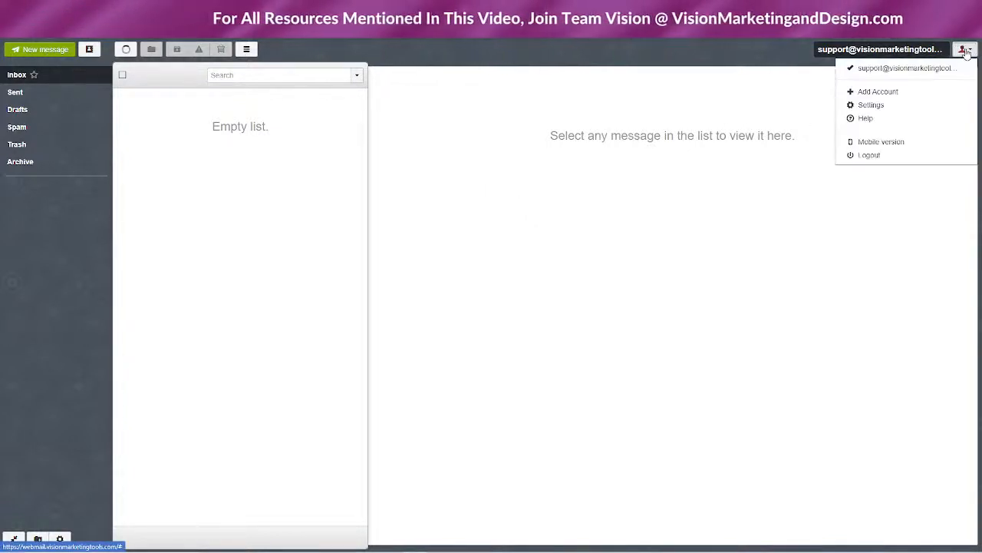
{"action": "left_click", "coordinate": [877, 93]}
{"action": "left_click", "coordinate": [444, 134]}
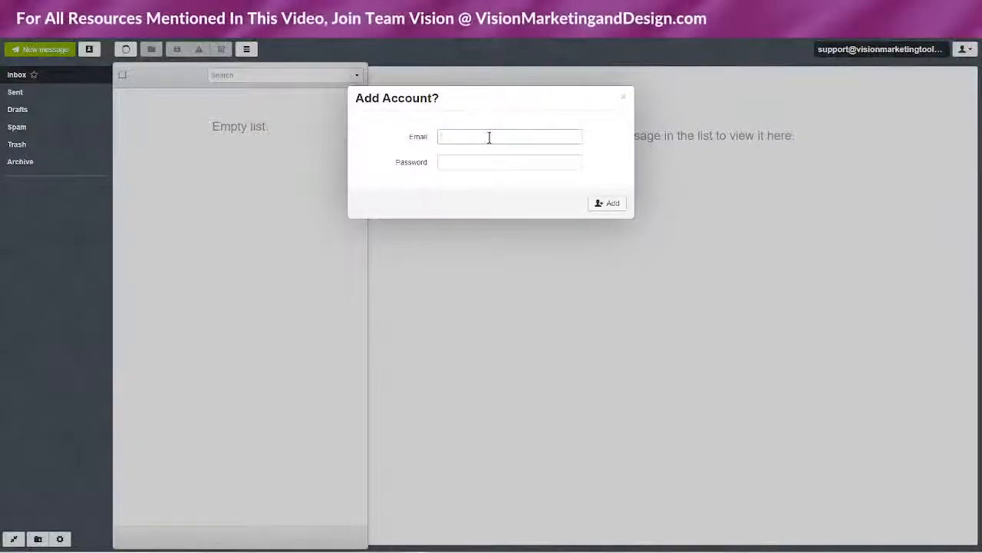
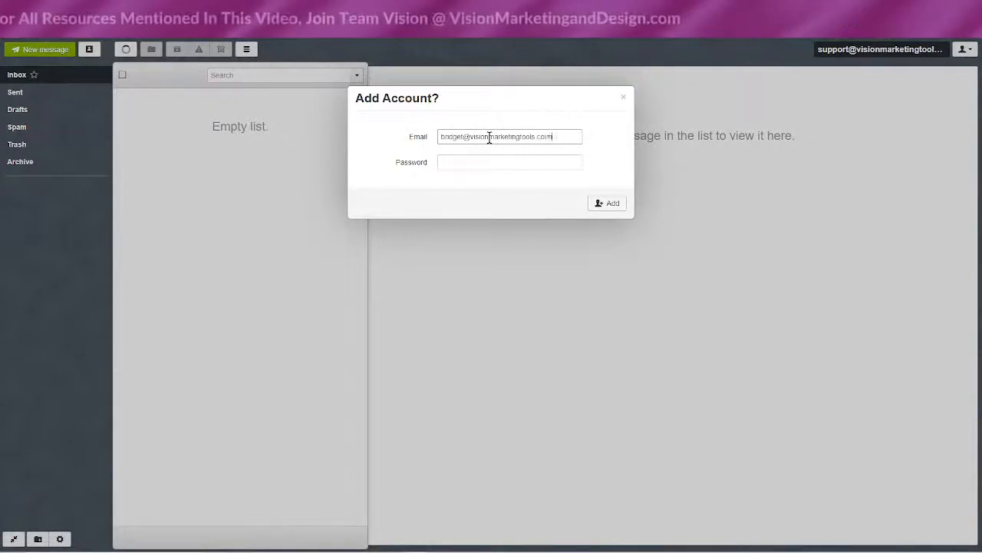
{"action": "key", "text": "Tab"}
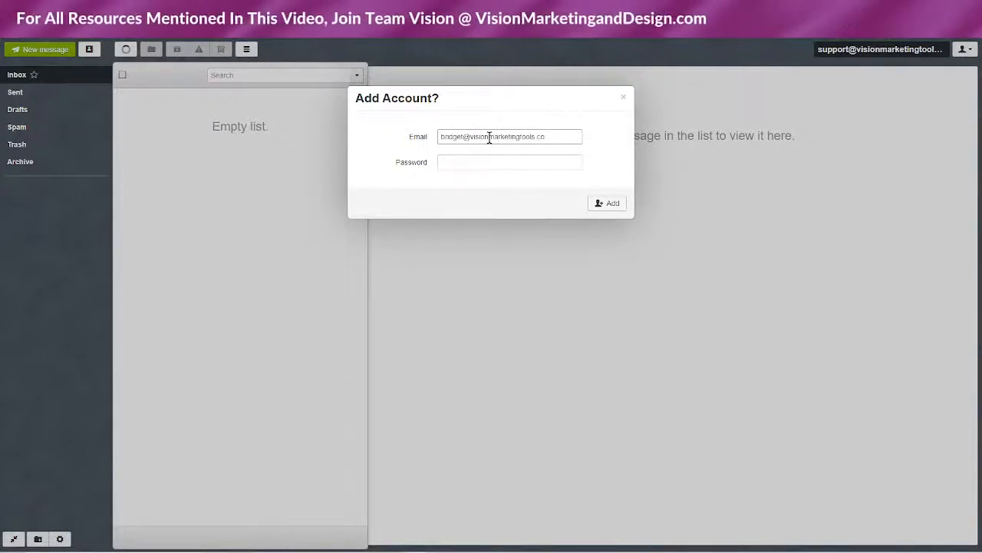
{"action": "type", "text": "•••••••••"}
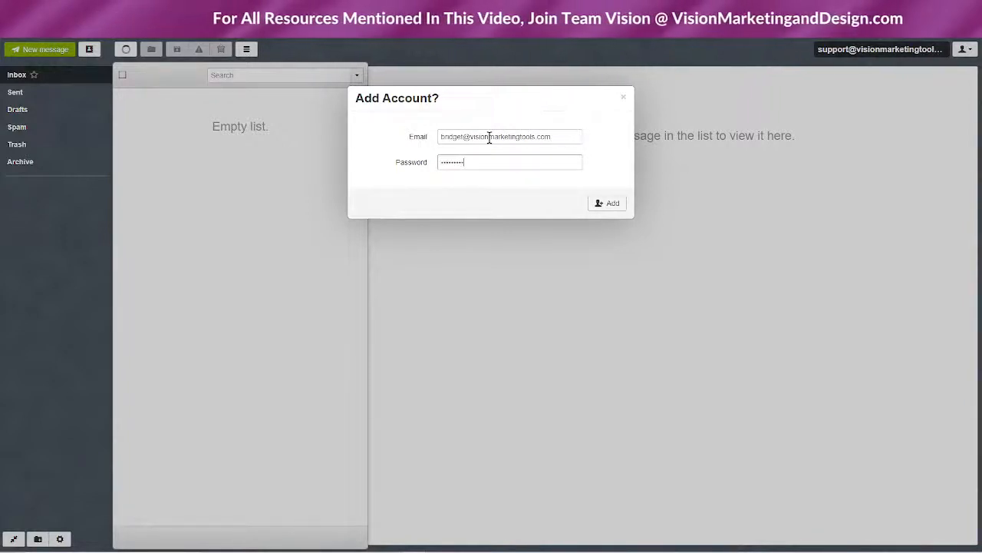
{"action": "left_click", "coordinate": [613, 208]}
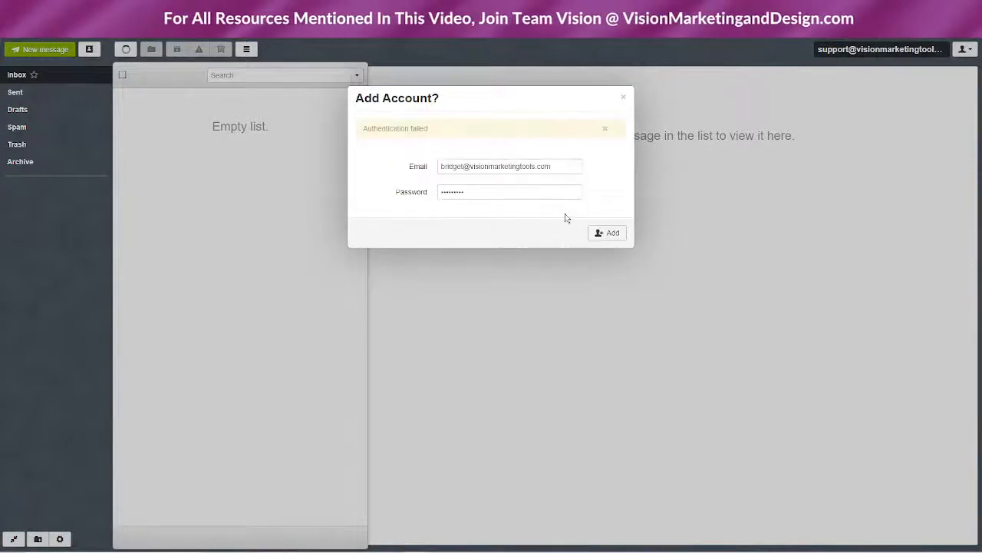
{"action": "left_click_drag", "start_coordinate": [480, 191], "coordinate": [423, 196]}
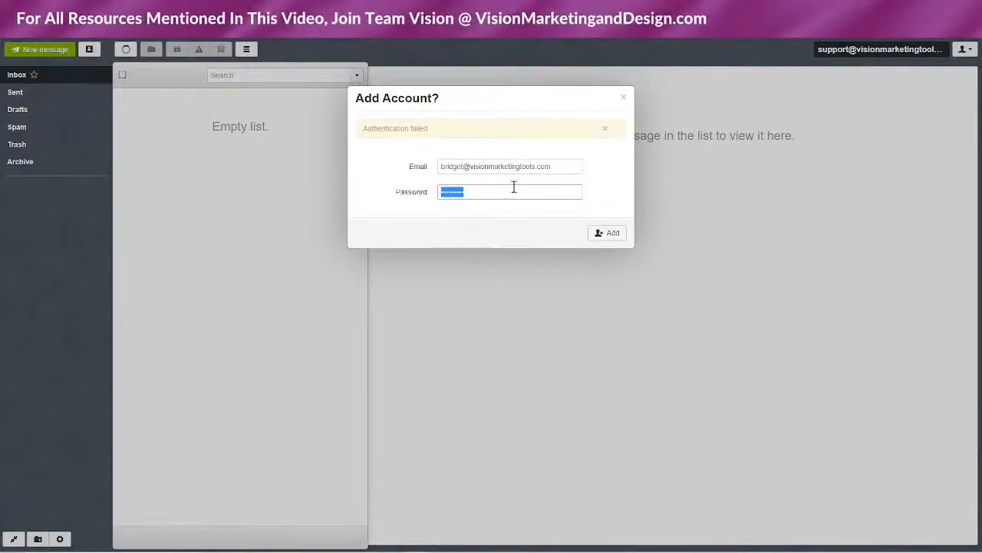
{"action": "left_click", "coordinate": [625, 100]}
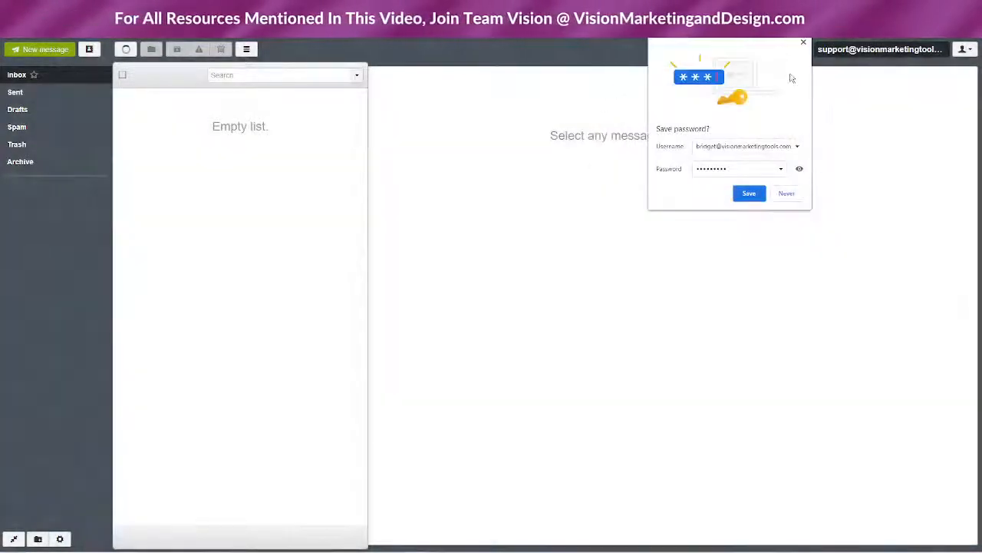
{"action": "left_click", "coordinate": [804, 44]}
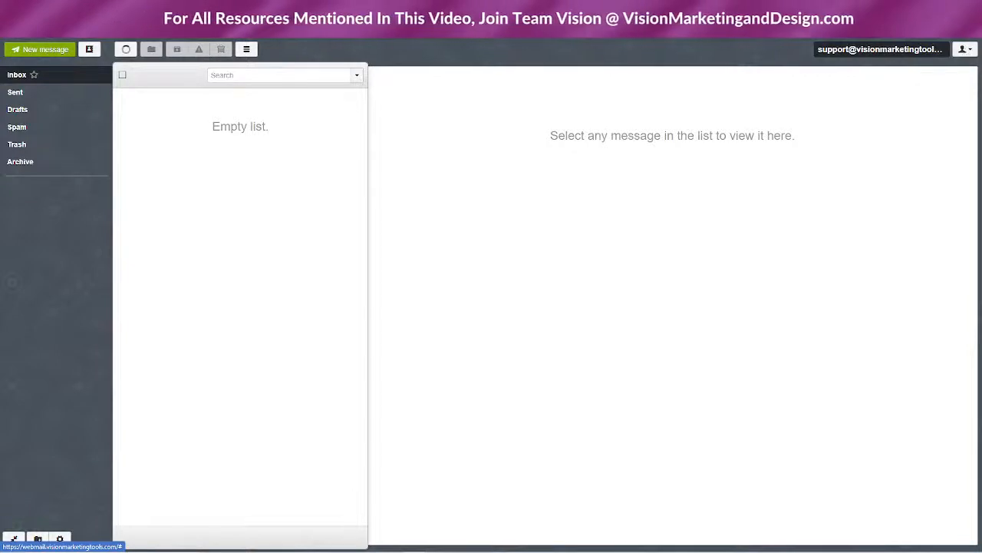
Choose Settings from the top-right account menu
{"action": "left_click", "coordinate": [918, 51]}
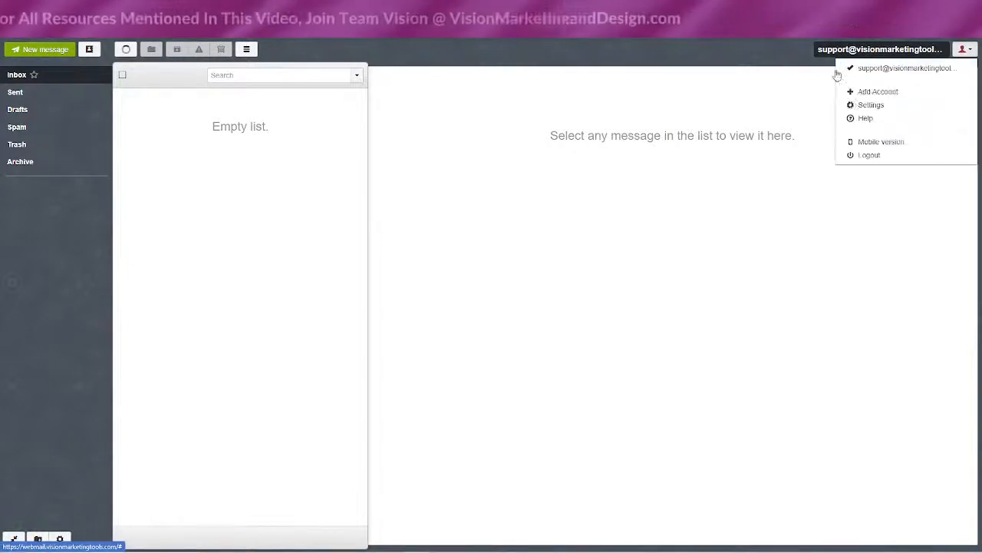
{"action": "left_click", "coordinate": [863, 106]}
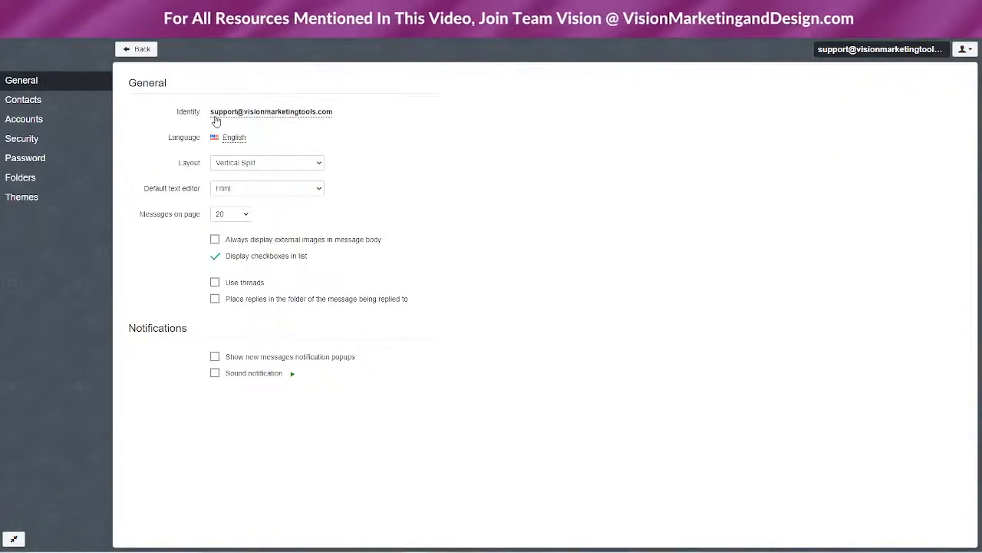
In the identity's signature, enter the owner's name with title President, then Vision Marketing and Design LLC
{"action": "left_click", "coordinate": [288, 112]}
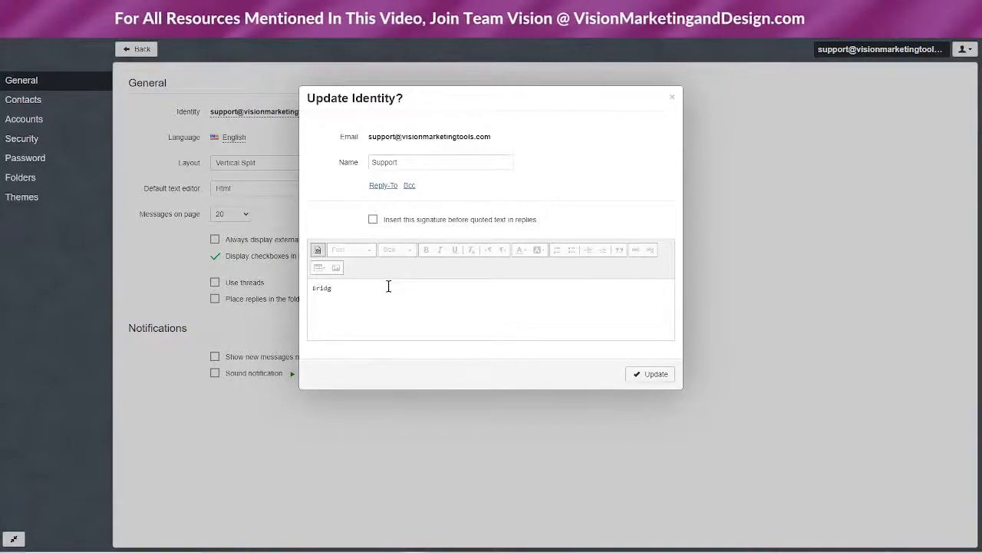
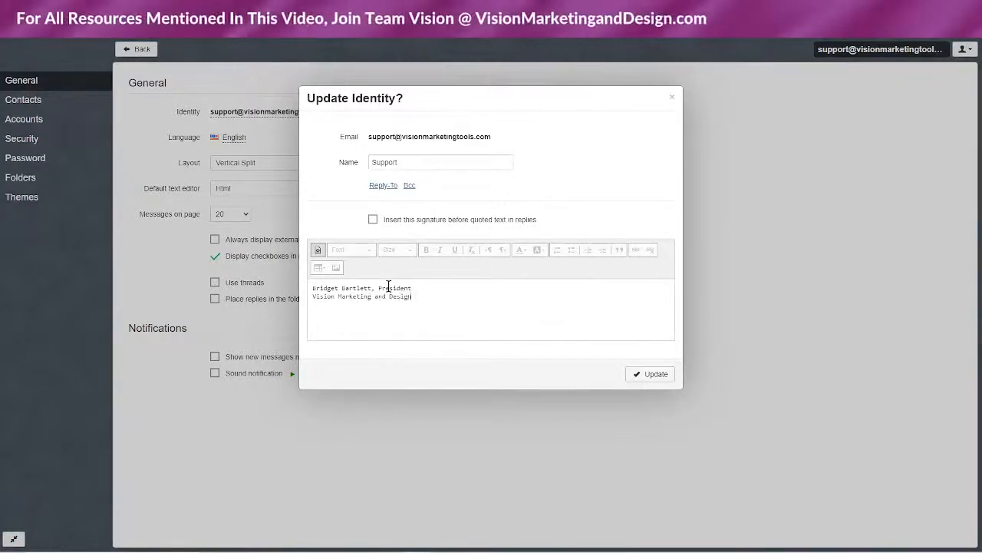
{"action": "key", "text": "Return"}
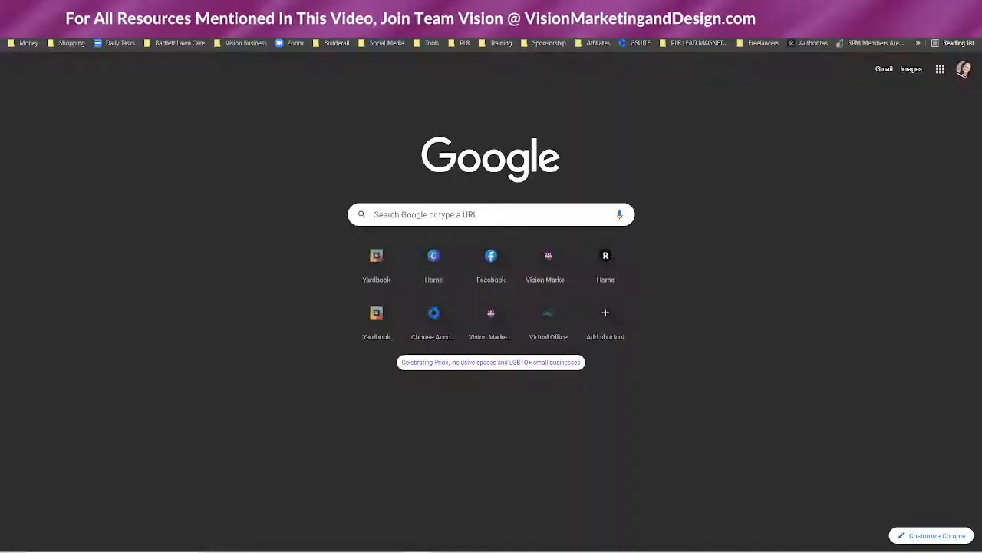
Visit the Vision Marketing LIVE member site's home page from the address bar
{"action": "key", "text": "ctrl+l"}
{"action": "type", "text": "visio"}
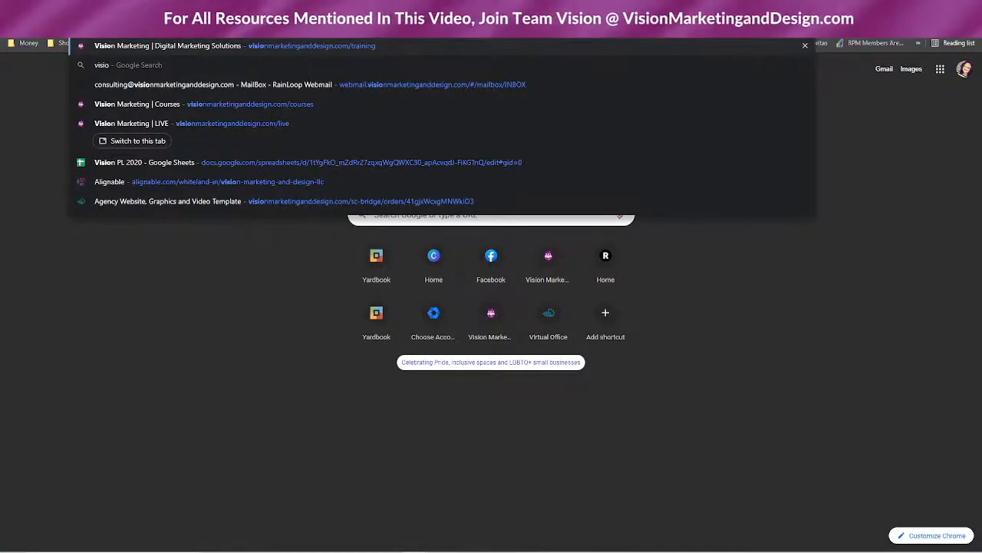
{"action": "left_click", "coordinate": [243, 125]}
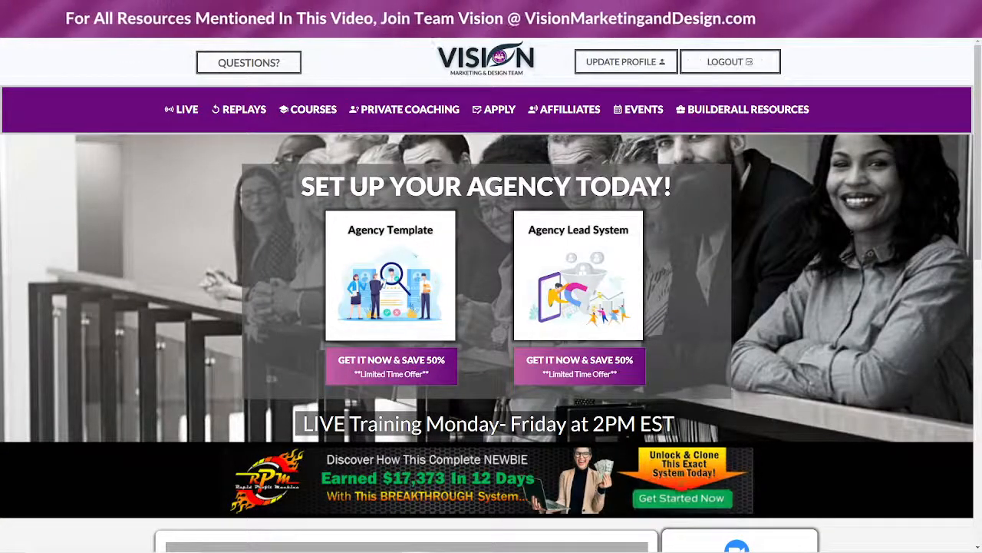
{"action": "left_click", "coordinate": [495, 66]}
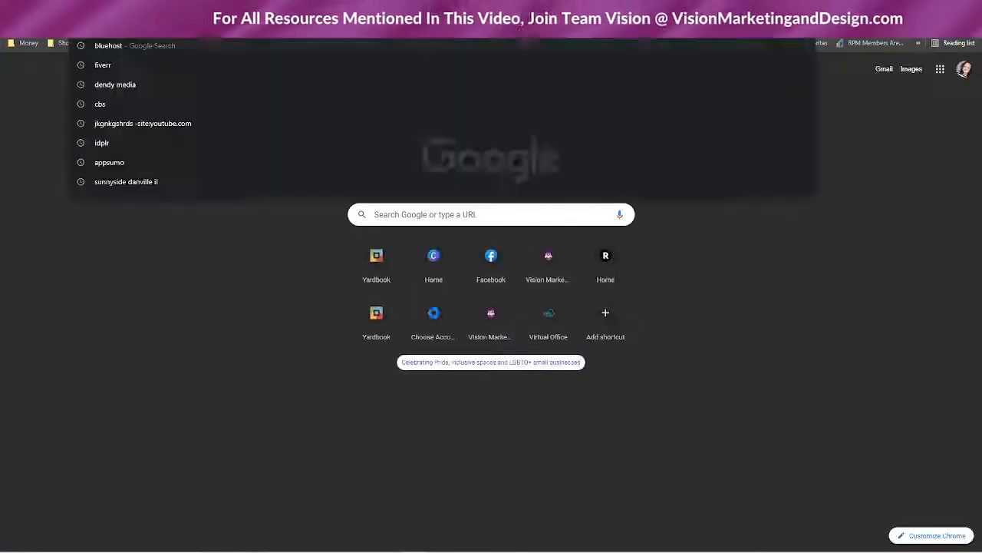
Google 'vision marketing and design llc' and copy the business phone number from its listing
{"action": "type", "text": "visio"}
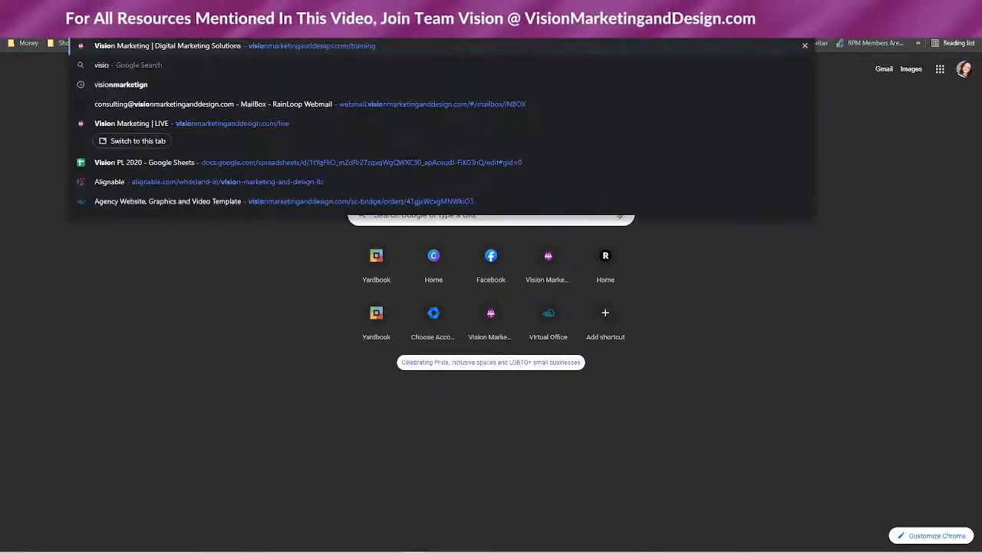
{"action": "type", "text": "n marketing and design"}
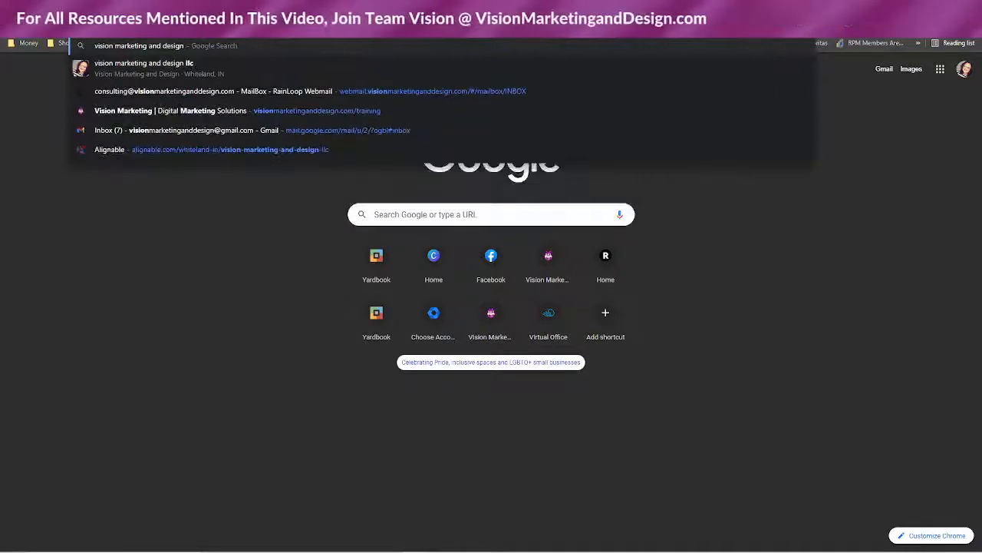
{"action": "type", "text": " llc"}
{"action": "key", "text": "Return"}
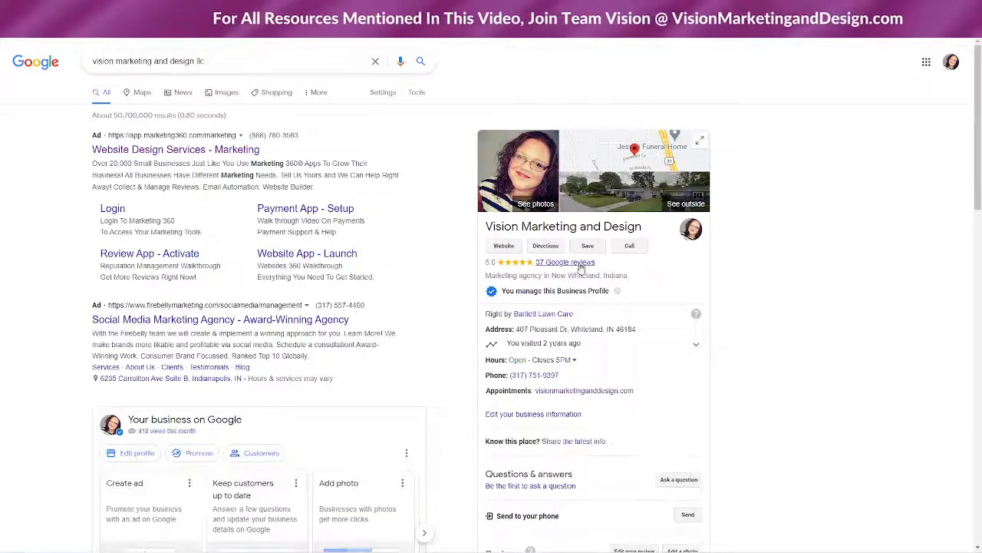
{"action": "left_click_drag", "start_coordinate": [560, 375], "coordinate": [510, 375]}
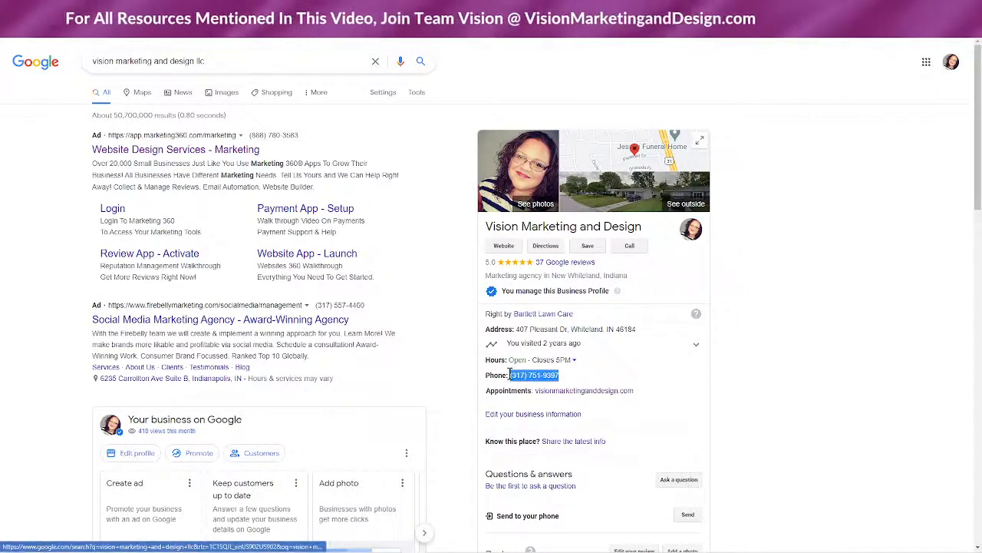
{"action": "right_click", "coordinate": [510, 374]}
{"action": "left_click", "coordinate": [548, 482]}
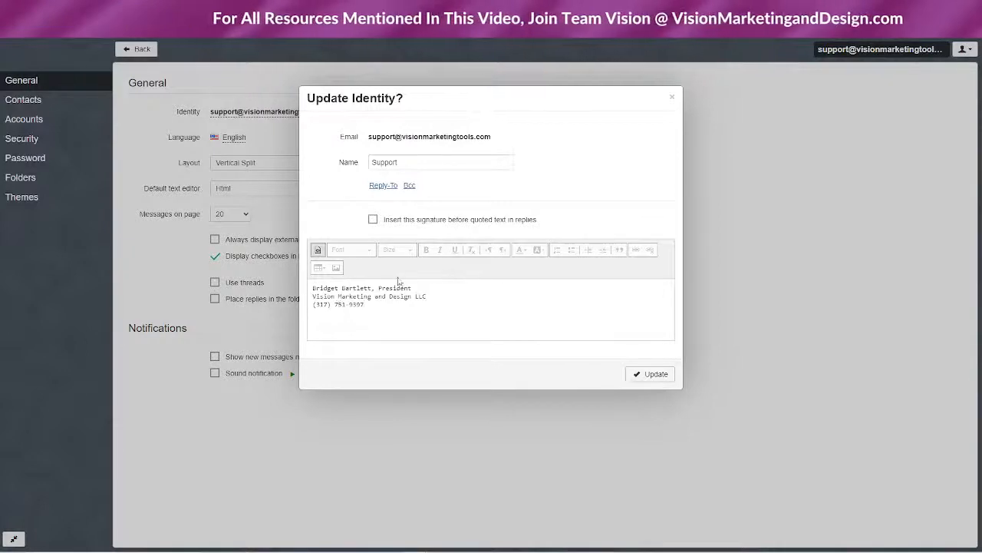
Switch the signature to HTML and make its first line bold
{"action": "left_click", "coordinate": [317, 250]}
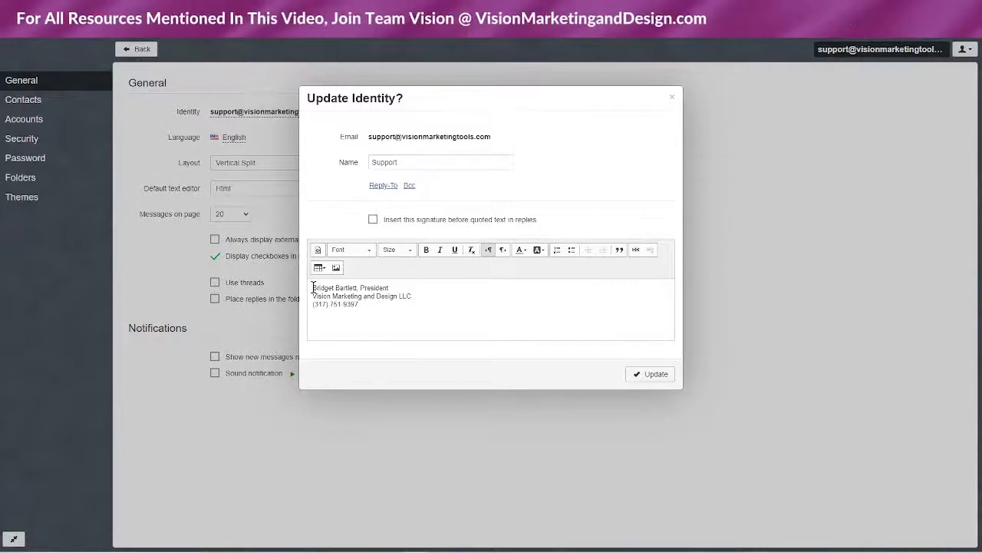
{"action": "left_click_drag", "start_coordinate": [313, 287], "coordinate": [415, 290]}
{"action": "left_click", "coordinate": [426, 250]}
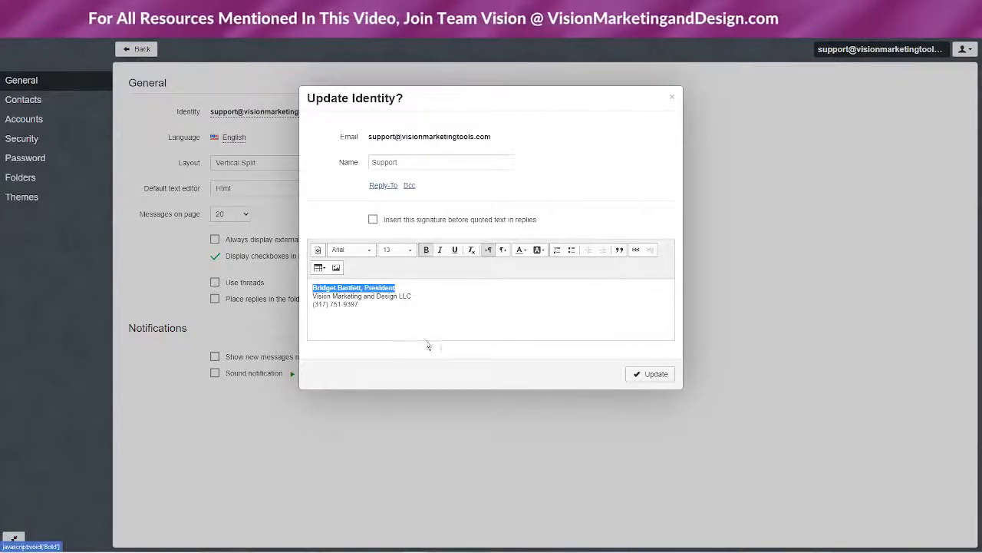
{"action": "left_click", "coordinate": [322, 305]}
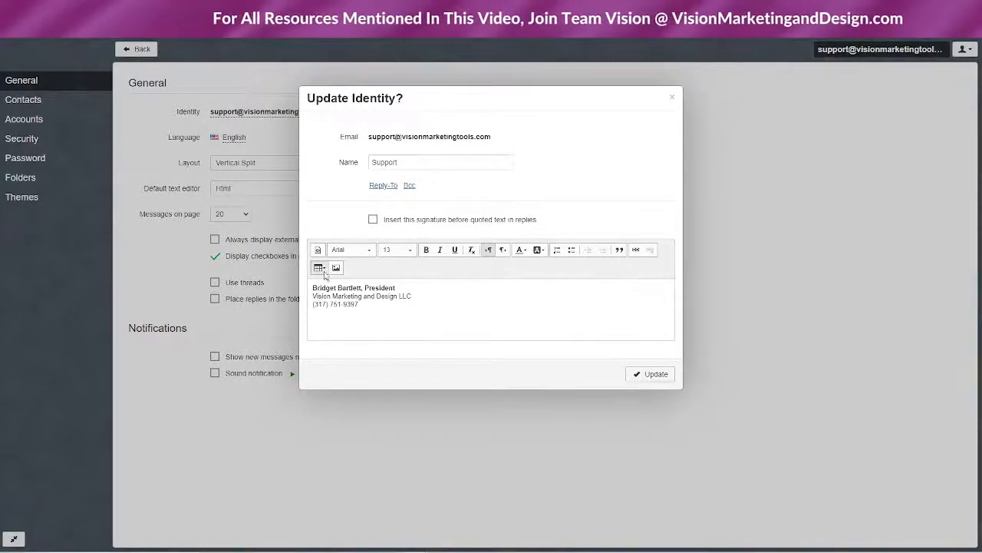
Set all three signature lines in the Tahoma font
{"action": "left_click_drag", "start_coordinate": [312, 285], "coordinate": [424, 316]}
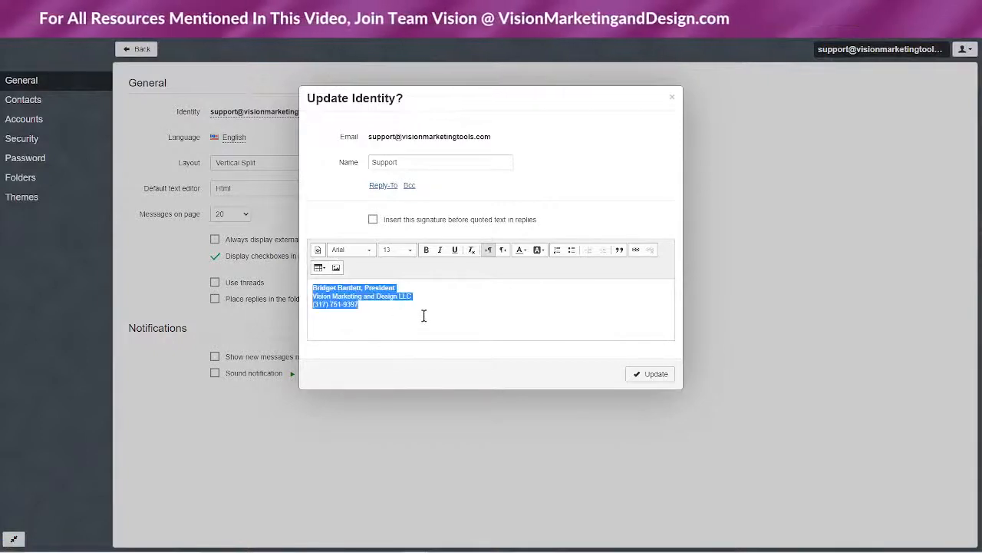
{"action": "left_click", "coordinate": [361, 249]}
{"action": "scroll", "coordinate": [367, 305], "scroll_direction": "down", "scroll_amount": 3}
{"action": "scroll", "coordinate": [367, 305], "scroll_direction": "up", "scroll_amount": 3}
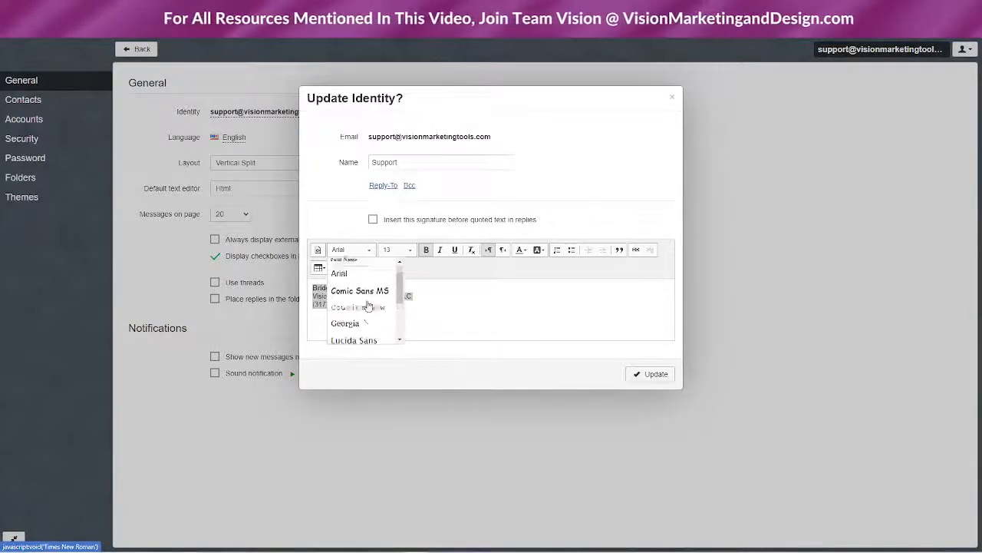
{"action": "scroll", "coordinate": [367, 306], "scroll_direction": "down", "scroll_amount": 3}
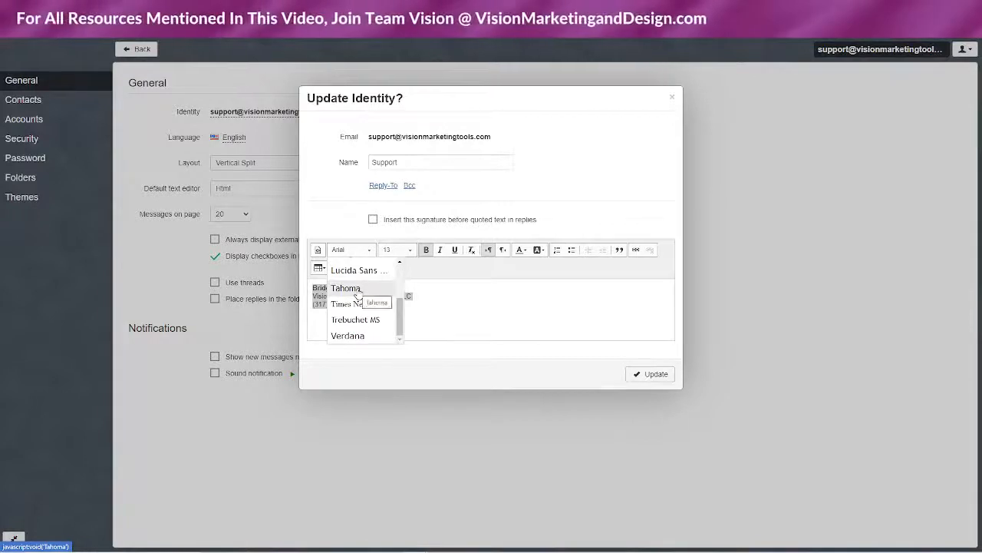
{"action": "left_click", "coordinate": [358, 292]}
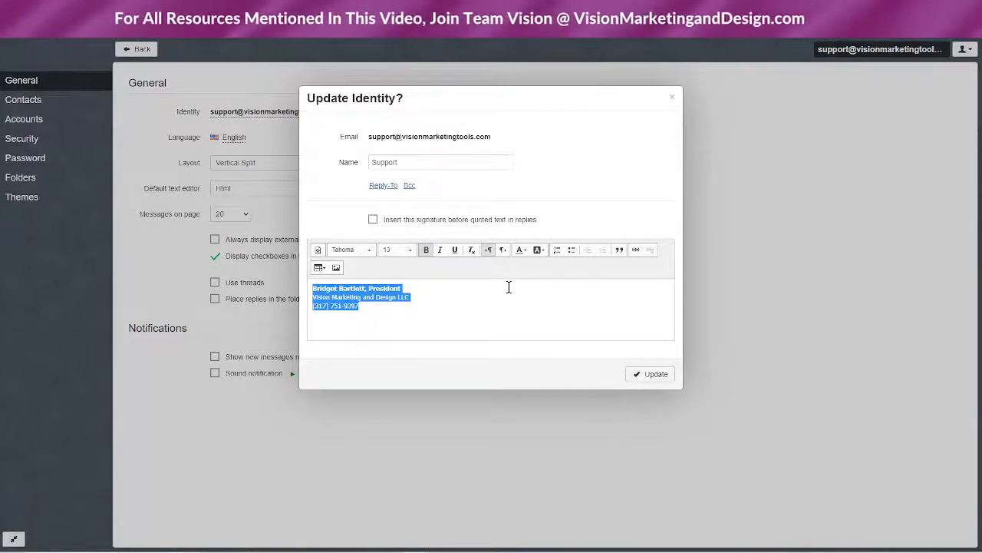
{"action": "left_click", "coordinate": [313, 290]}
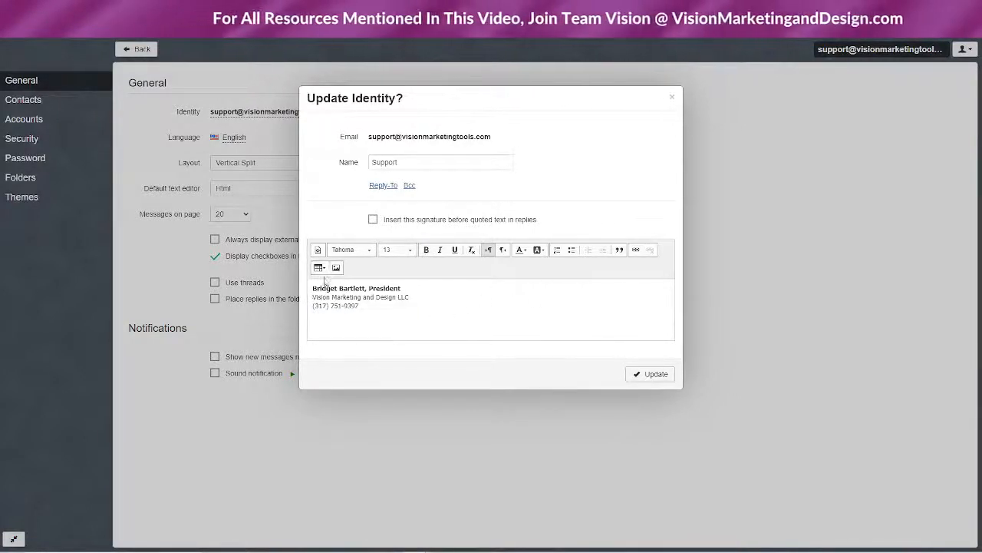
{"action": "left_click", "coordinate": [322, 271]}
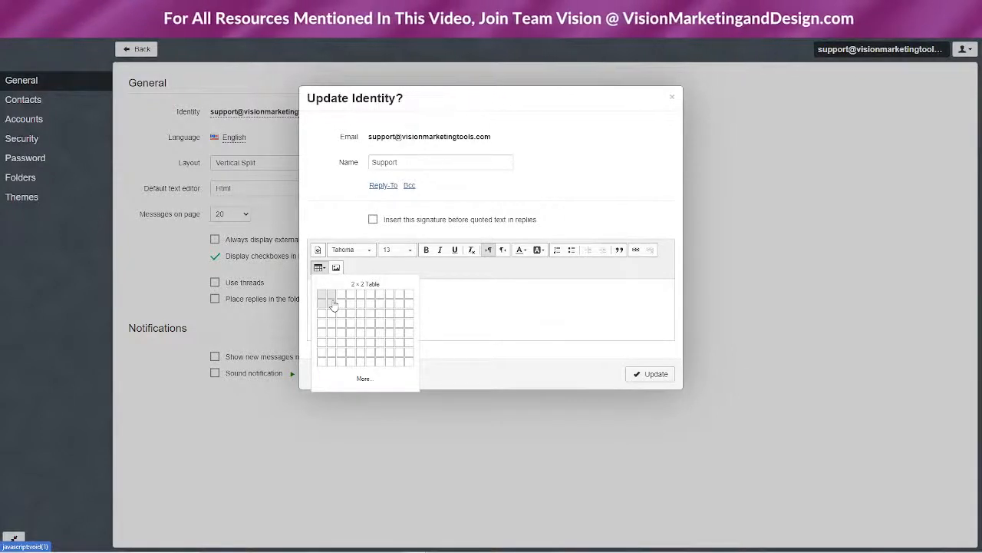
Insert a two-by-two table and move the company and phone lines into its lower-left cell
{"action": "left_click", "coordinate": [332, 305]}
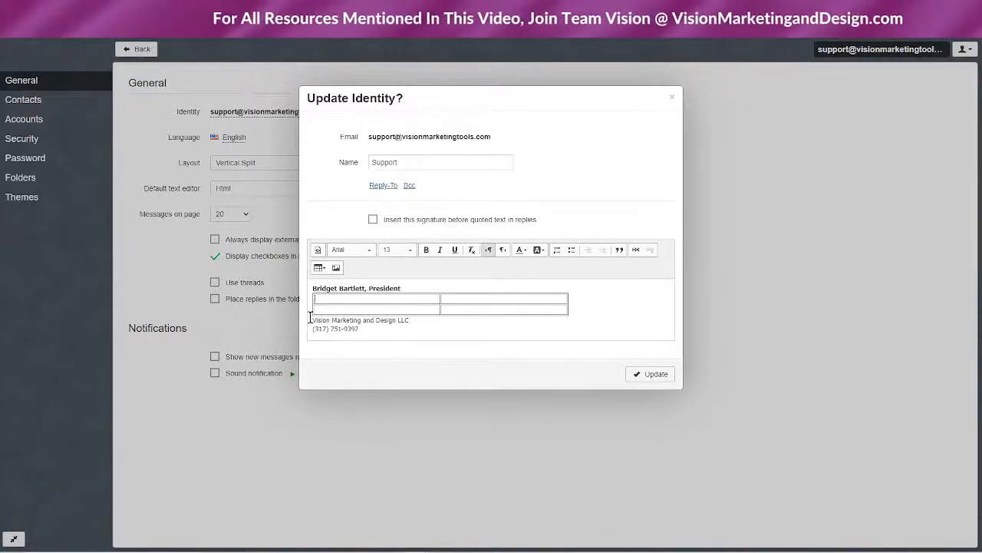
{"action": "left_click_drag", "start_coordinate": [310, 320], "coordinate": [397, 329]}
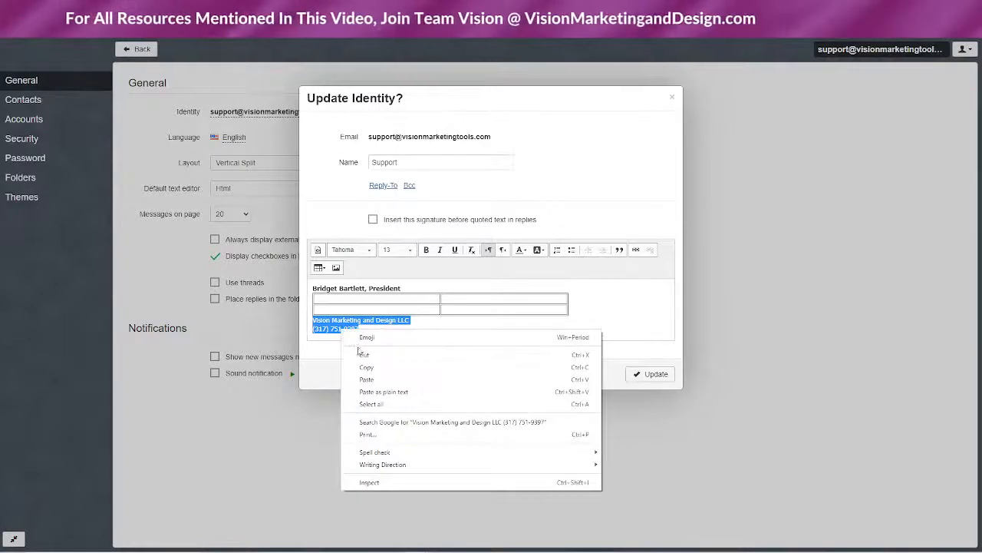
{"action": "left_click", "coordinate": [362, 351]}
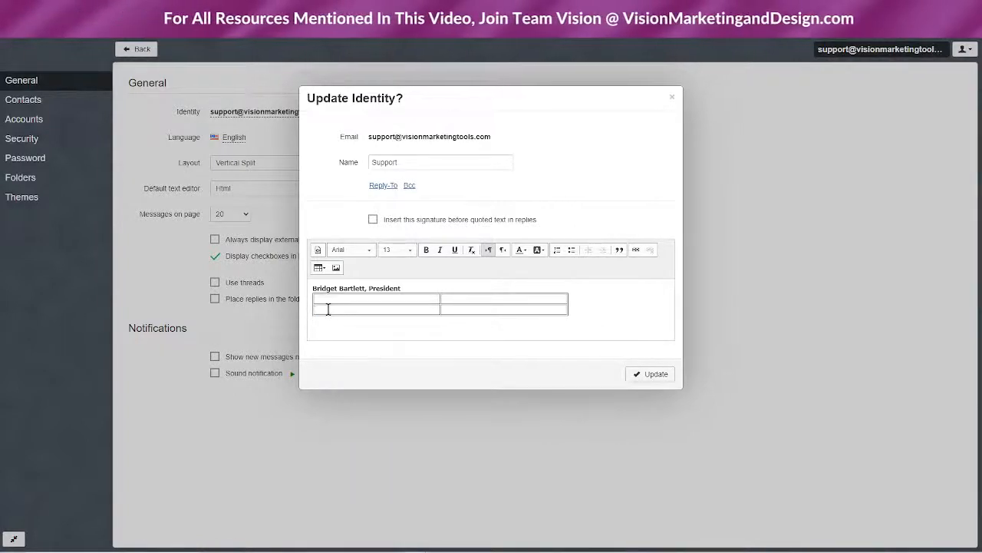
{"action": "key", "text": "ctrl+v"}
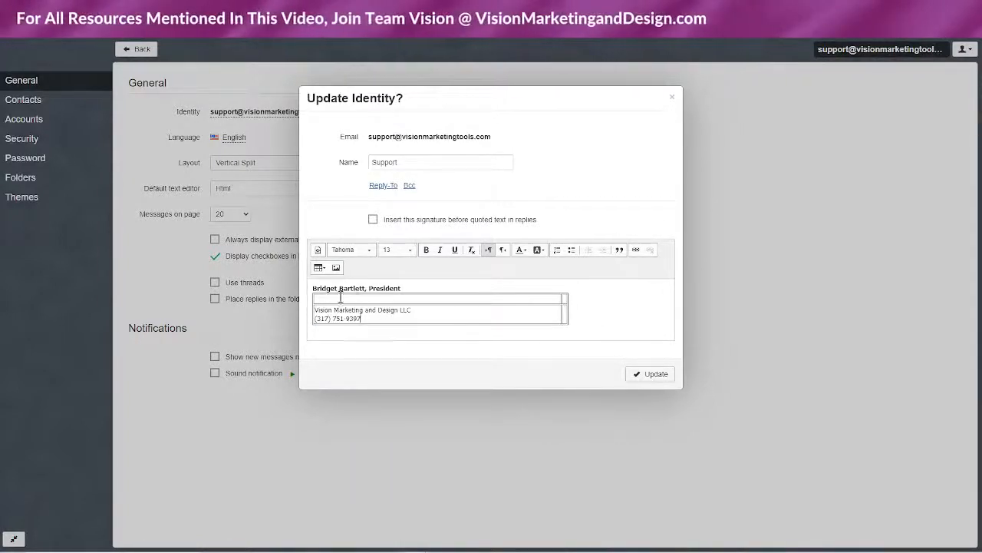
Cut the name-and-title line and paste it into the signature table
{"action": "left_click_drag", "start_coordinate": [309, 288], "coordinate": [447, 295]}
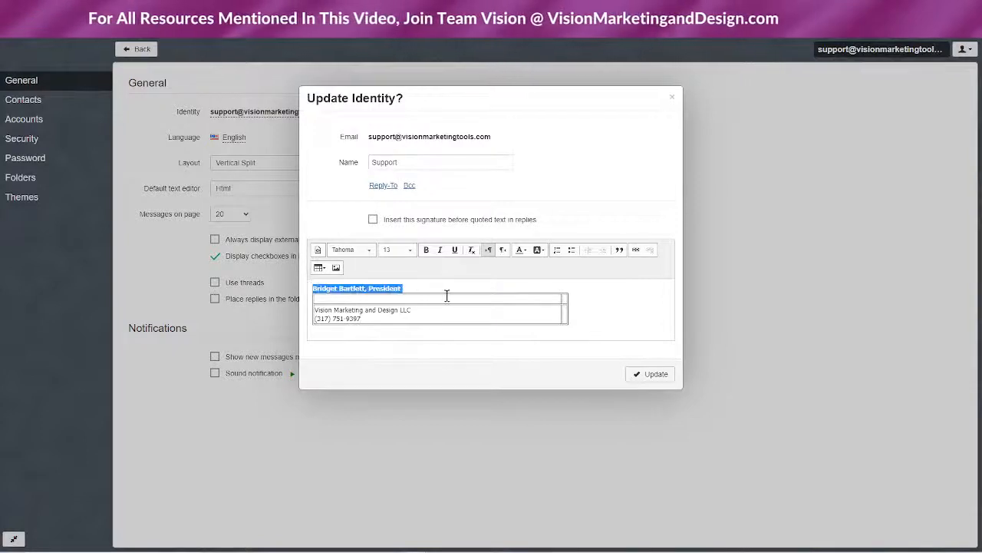
{"action": "right_click", "coordinate": [380, 287]}
{"action": "left_click", "coordinate": [401, 328]}
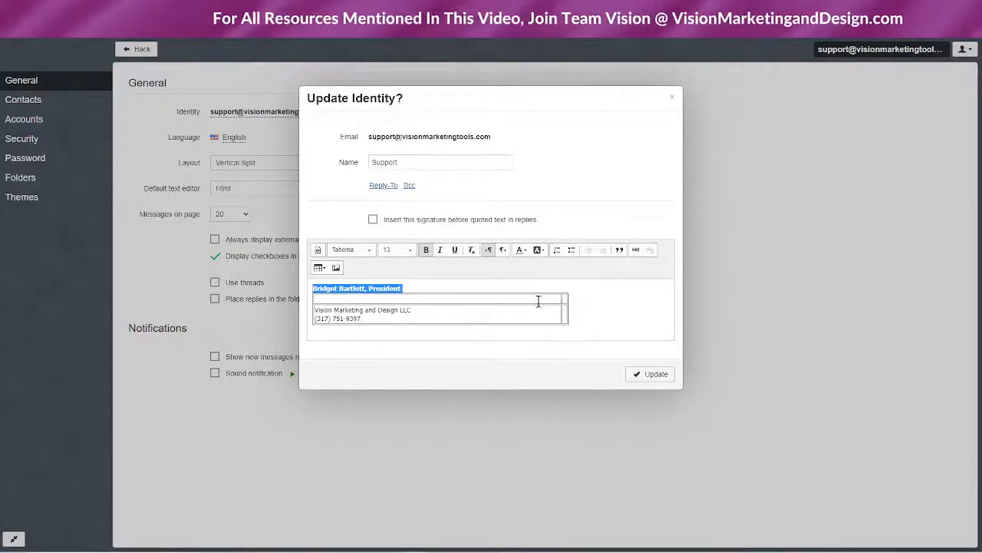
{"action": "right_click", "coordinate": [371, 289]}
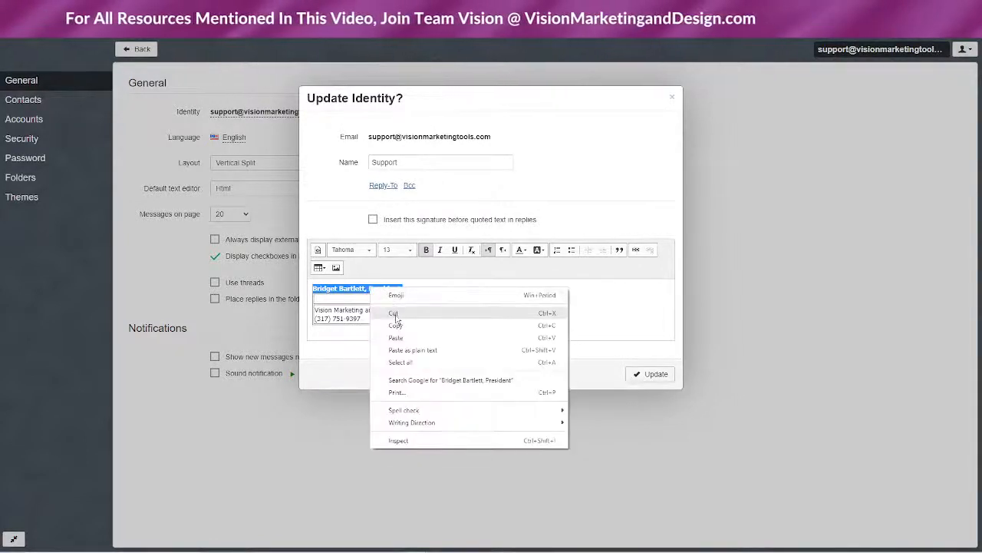
{"action": "left_click", "coordinate": [394, 313]}
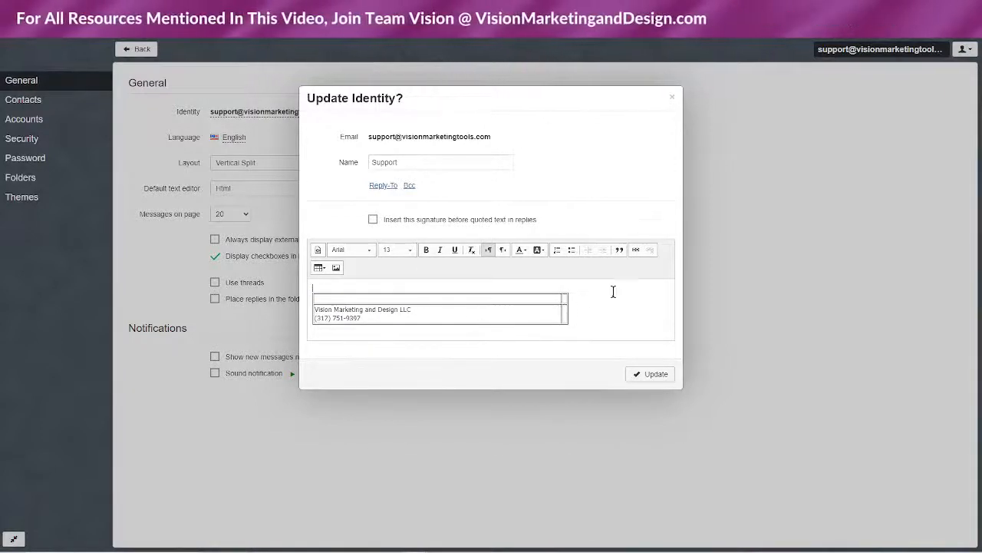
{"action": "key", "text": "BackSpace"}
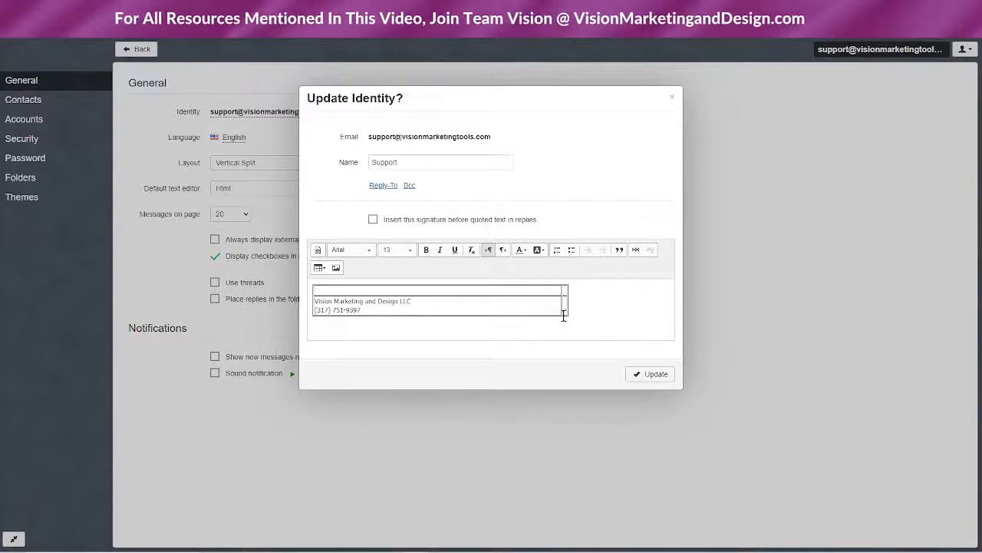
{"action": "key", "text": "ctrl+v"}
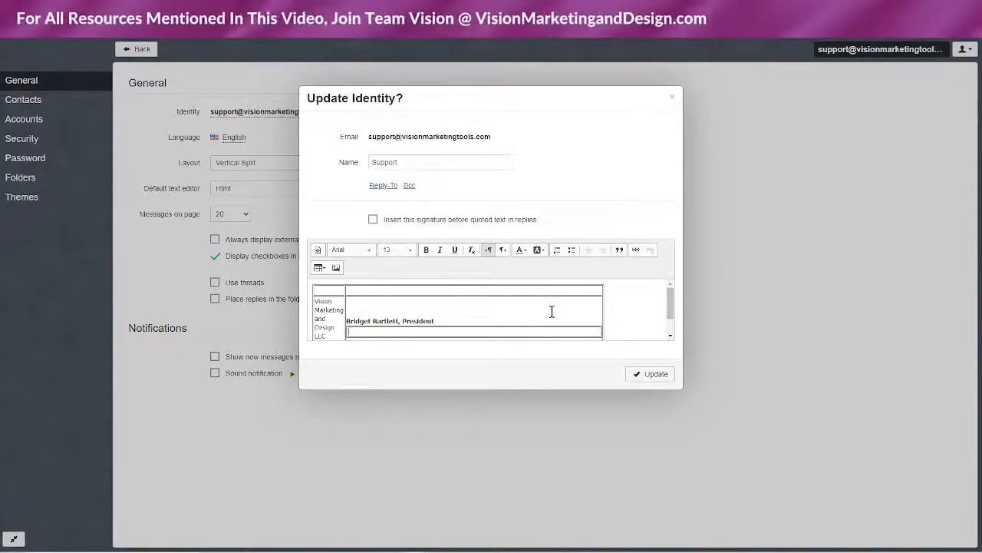
Select the whole signature table and delete it, leaving the signature empty
{"action": "scroll", "coordinate": [441, 315], "scroll_direction": "down", "scroll_amount": 1}
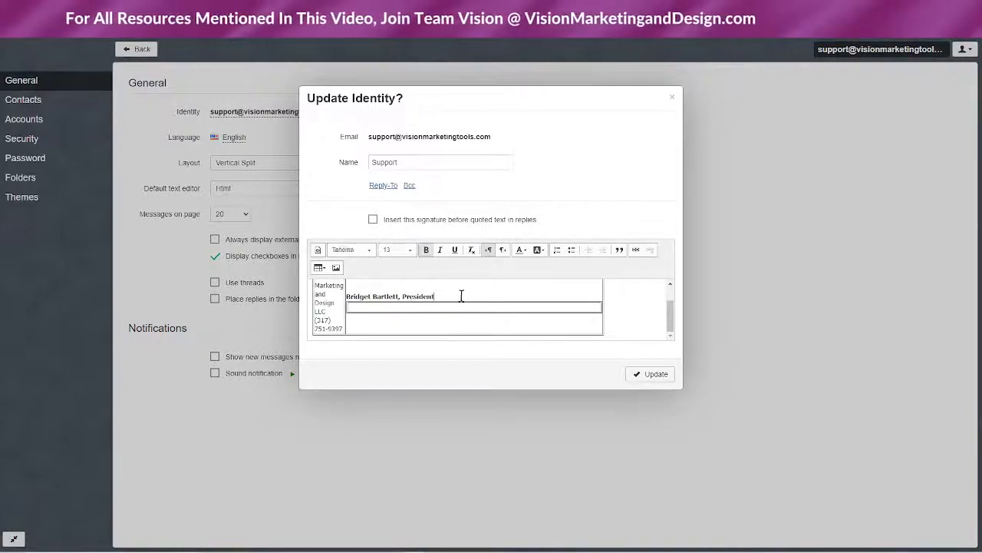
{"action": "left_click_drag", "start_coordinate": [388, 289], "coordinate": [308, 284]}
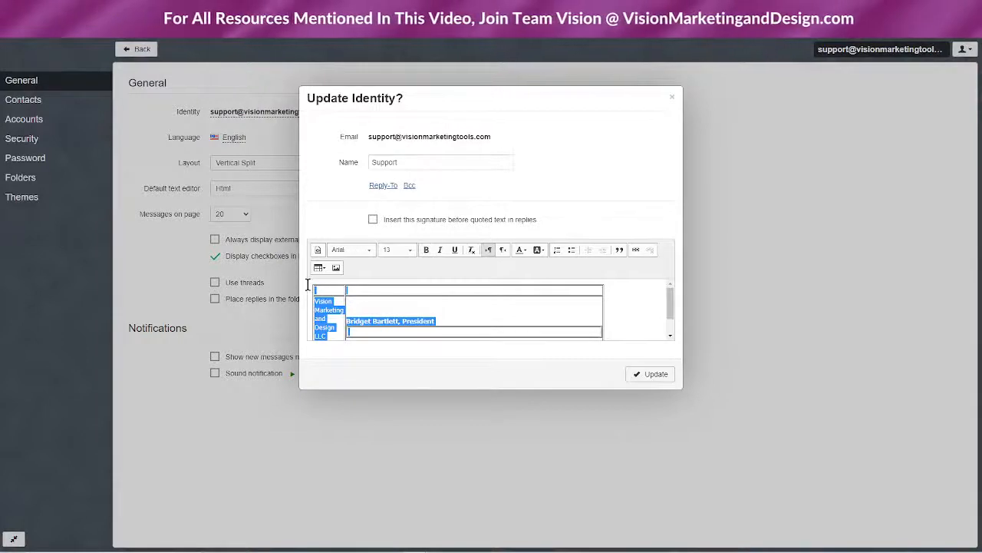
{"action": "key", "text": "Delete"}
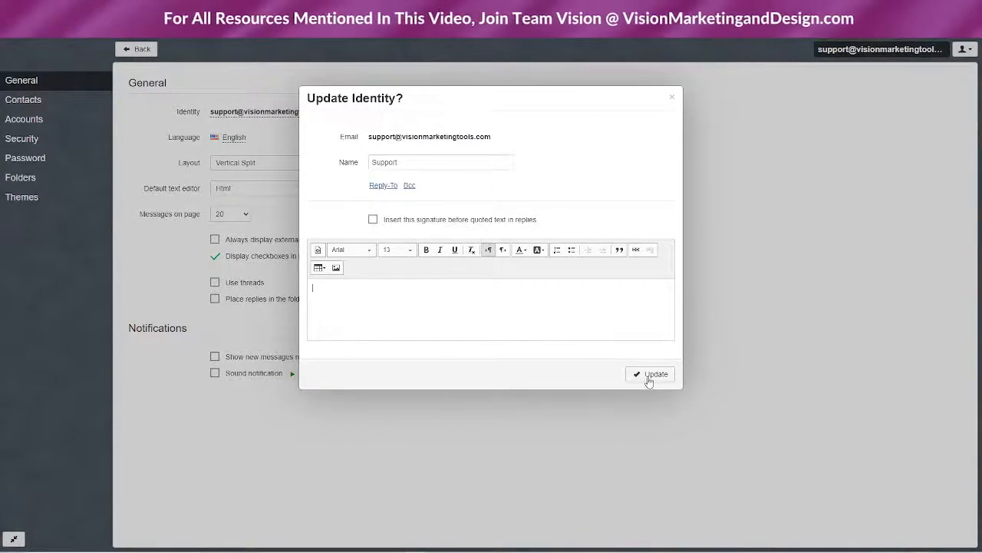
Show empty Reply-To and Bcc fields, type the owner's name as the signature, and save the identity
{"action": "left_click", "coordinate": [380, 186]}
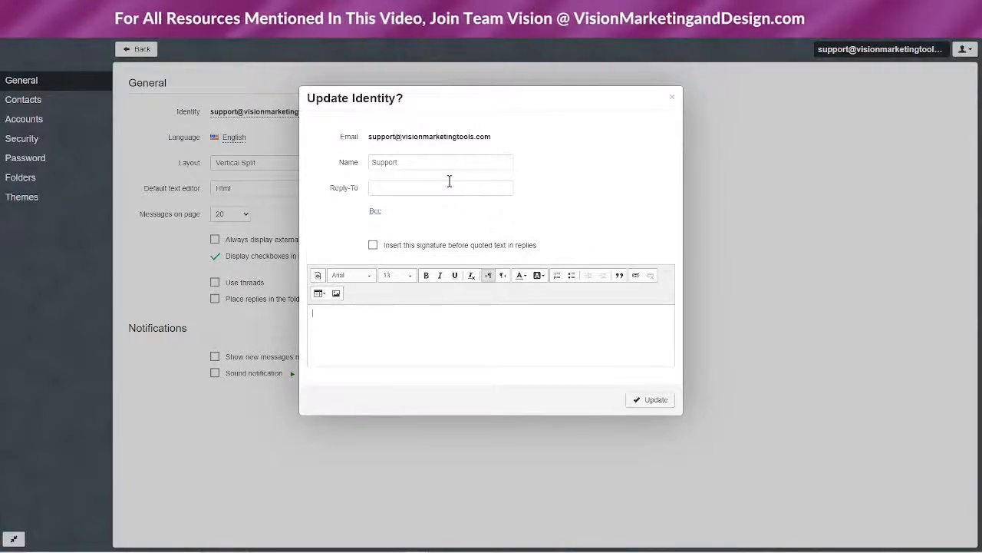
{"action": "left_click", "coordinate": [377, 210]}
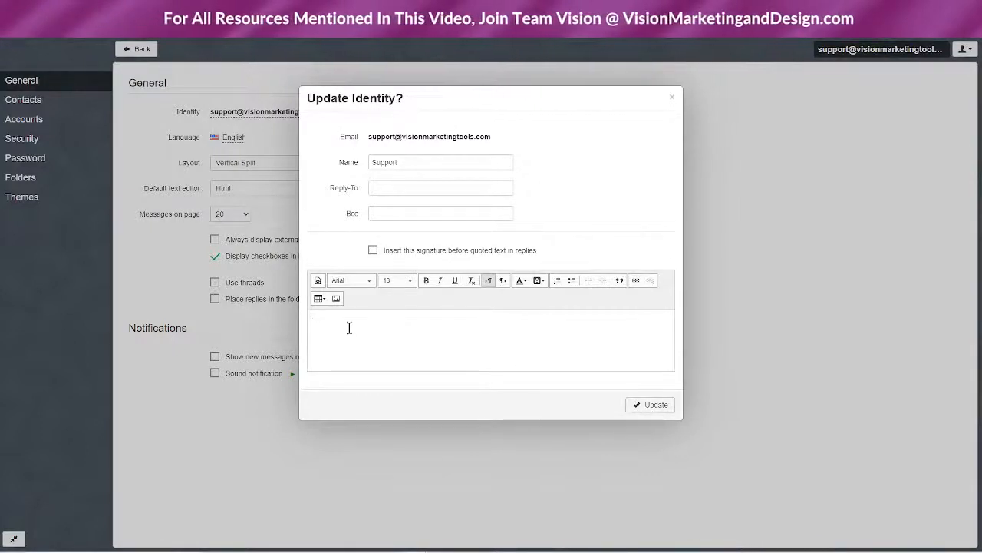
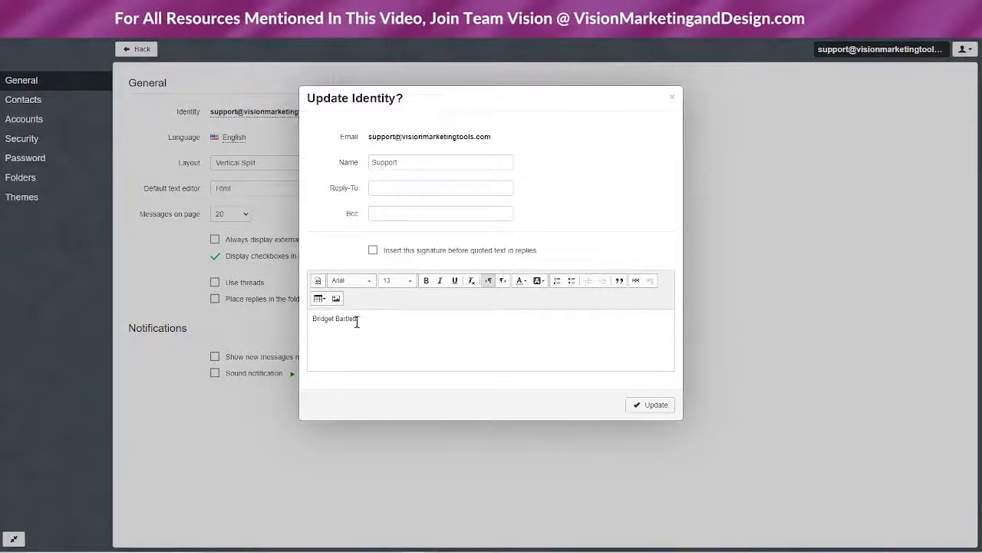
{"action": "left_click", "coordinate": [654, 404]}
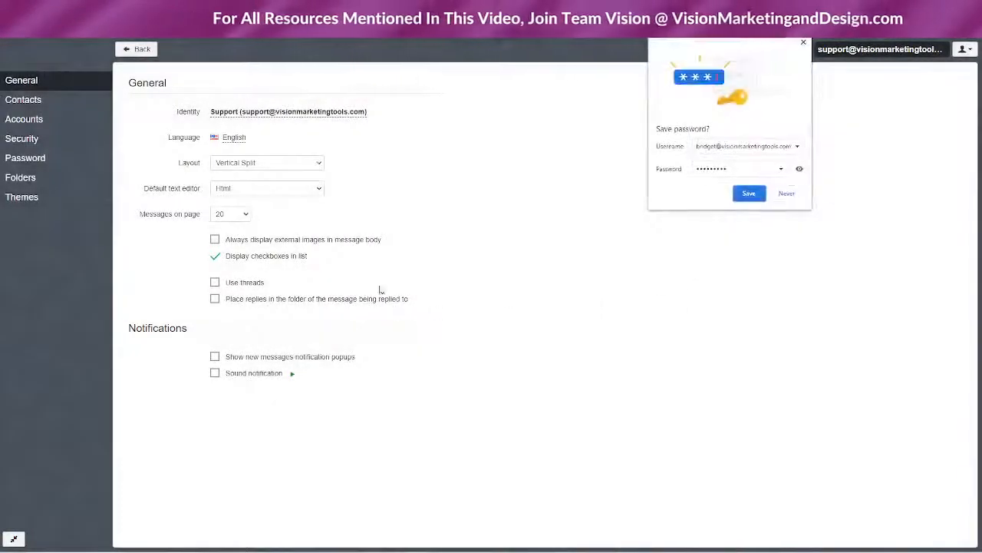
{"action": "left_click", "coordinate": [803, 43]}
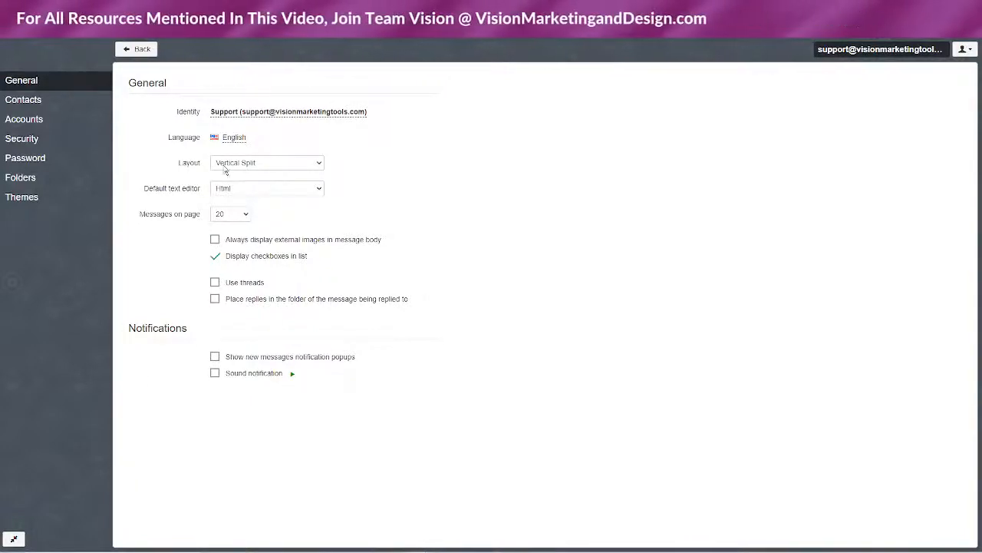
Keep Html as the default editor and 20 messages per page
{"action": "left_click", "coordinate": [254, 187]}
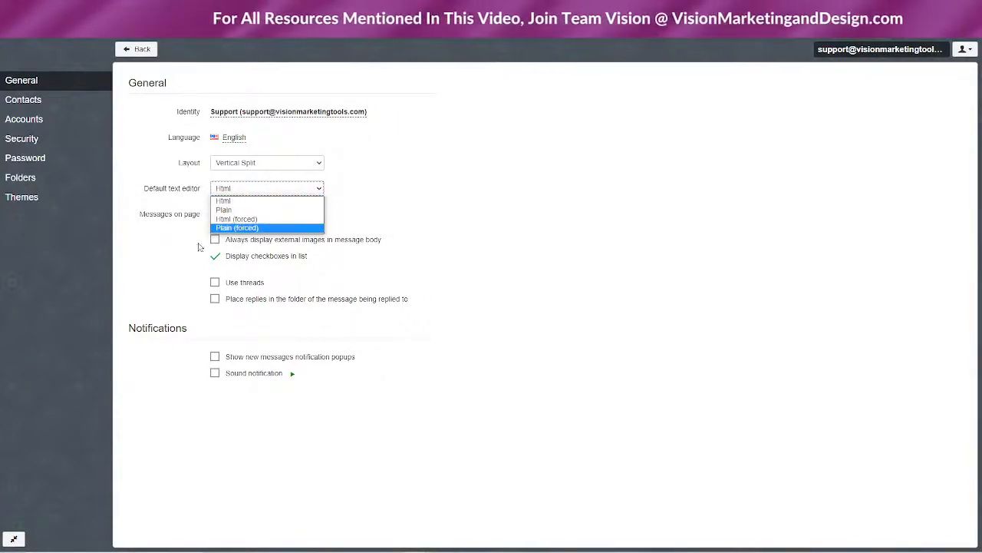
{"action": "left_click", "coordinate": [143, 244]}
{"action": "left_click", "coordinate": [238, 215]}
{"action": "left_click", "coordinate": [119, 243]}
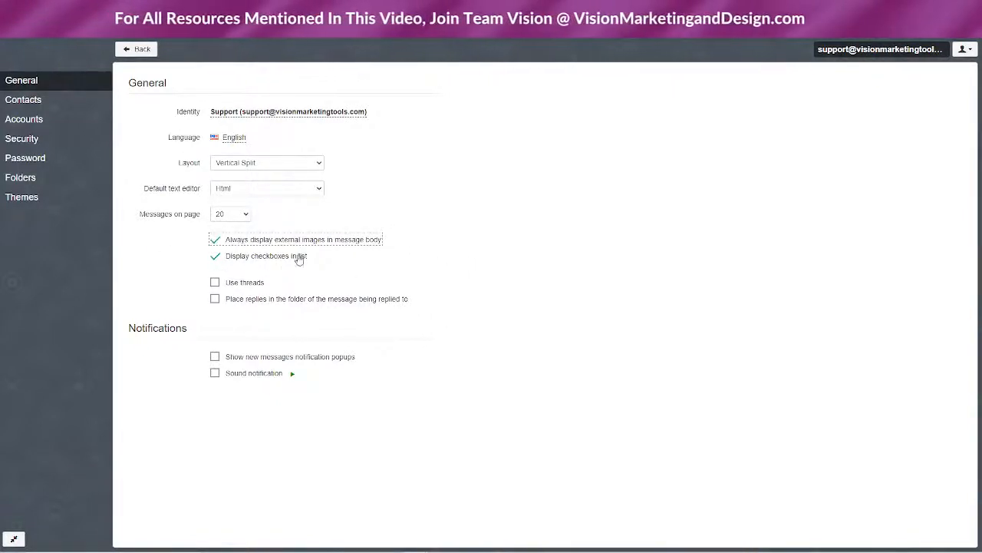
Enable threads, stop placing replies in the original folder, and toggle sound and popup notifications
{"action": "left_click", "coordinate": [215, 282]}
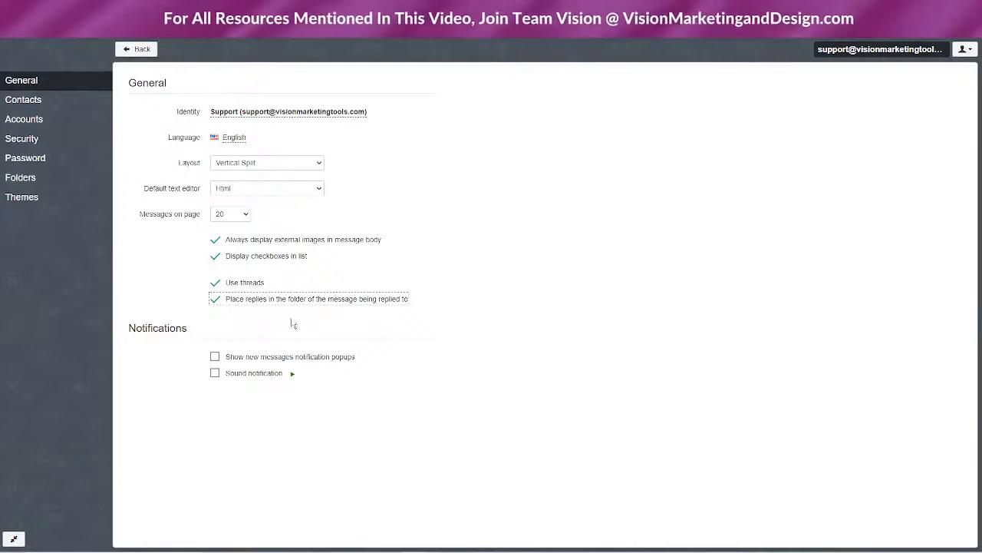
{"action": "left_click", "coordinate": [215, 298]}
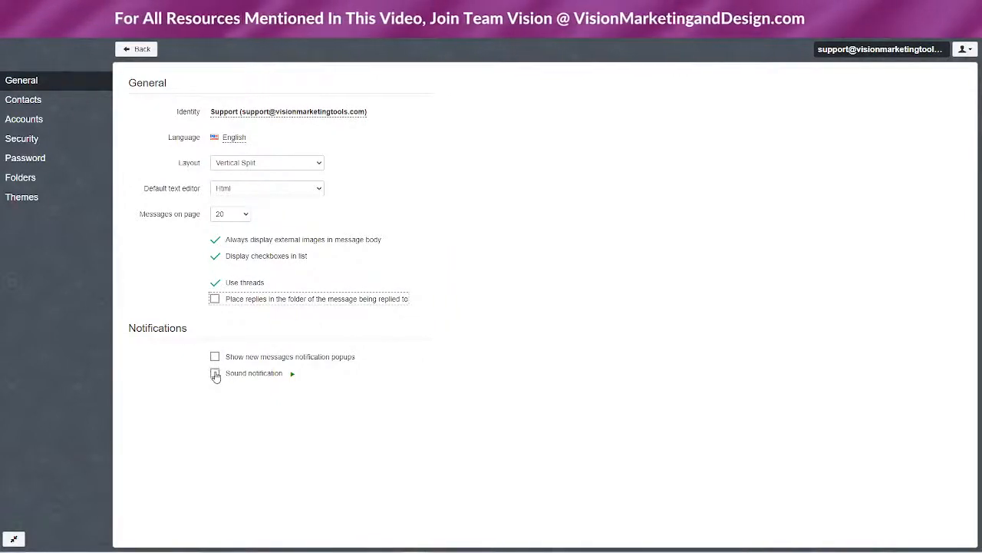
{"action": "left_click", "coordinate": [215, 374]}
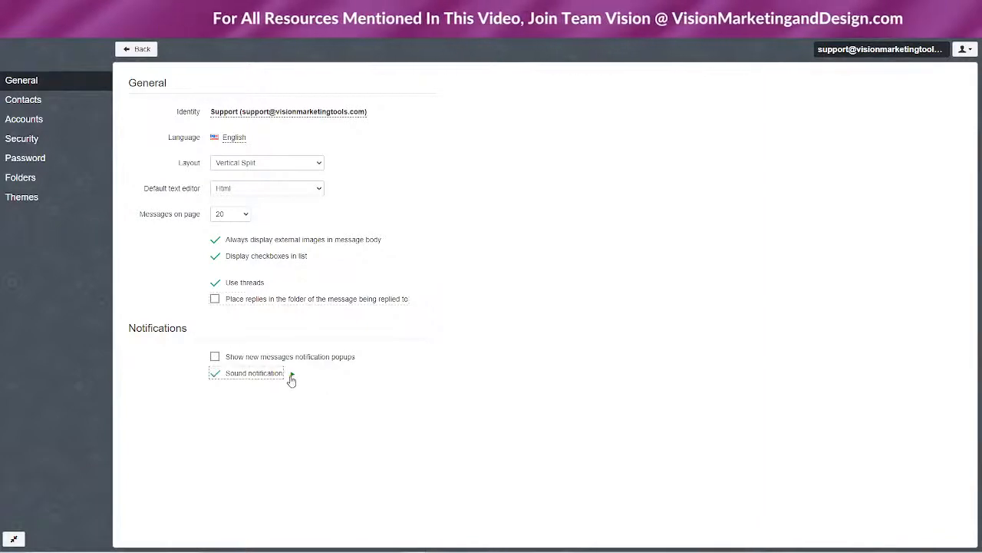
{"action": "left_click", "coordinate": [216, 358]}
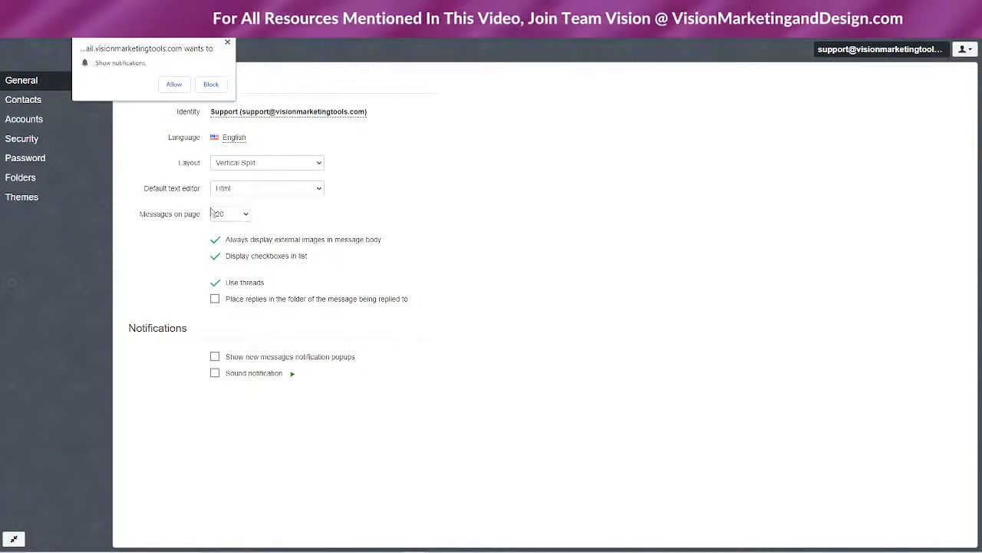
{"action": "left_click", "coordinate": [228, 44]}
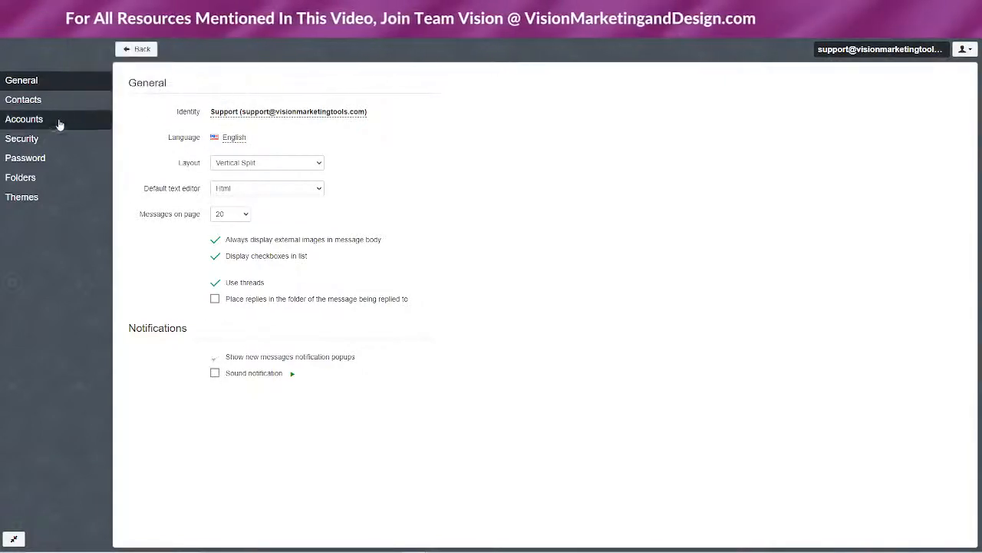
Browse the Contacts, Accounts and Security settings, keeping auto logout at 2 hour(s)
{"action": "left_click", "coordinate": [56, 101]}
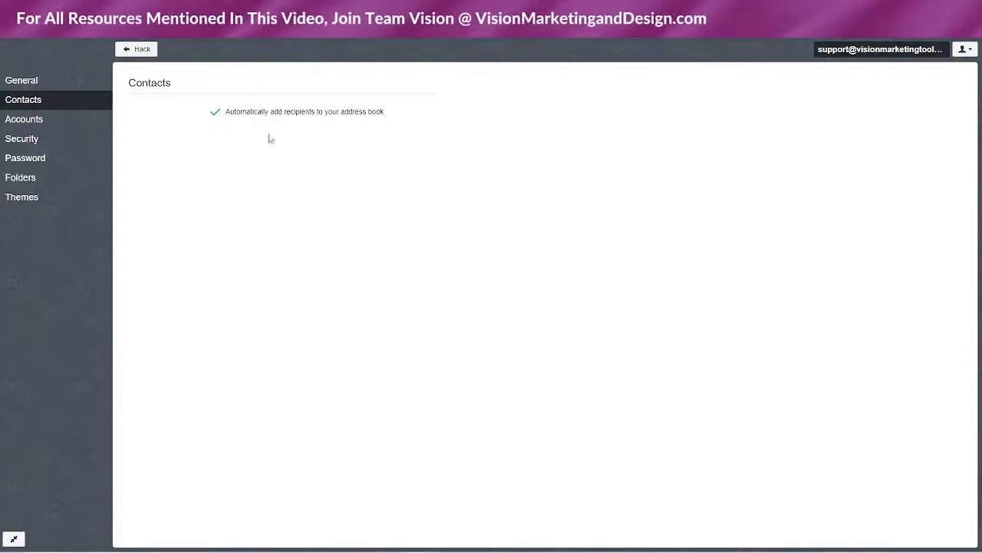
{"action": "left_click", "coordinate": [28, 125]}
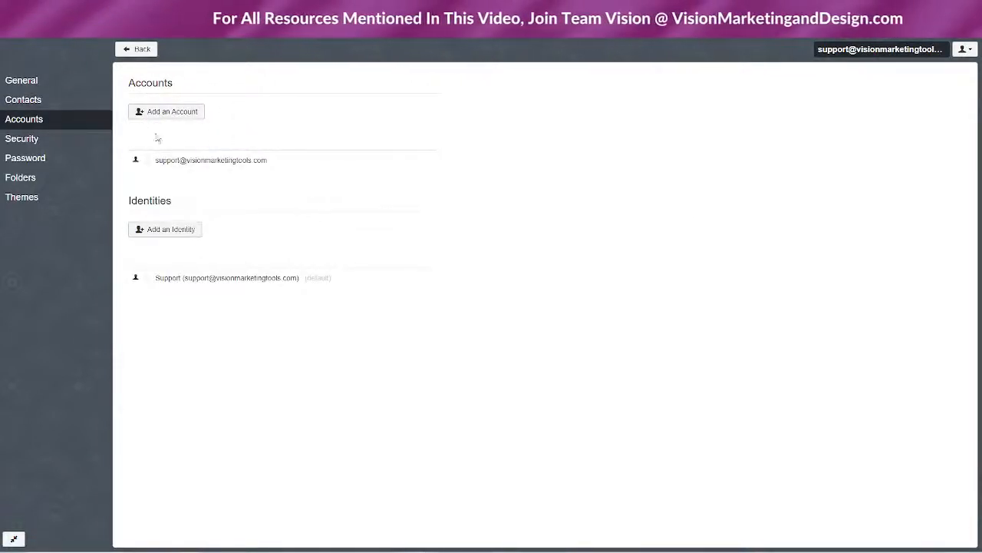
{"action": "left_click", "coordinate": [963, 48]}
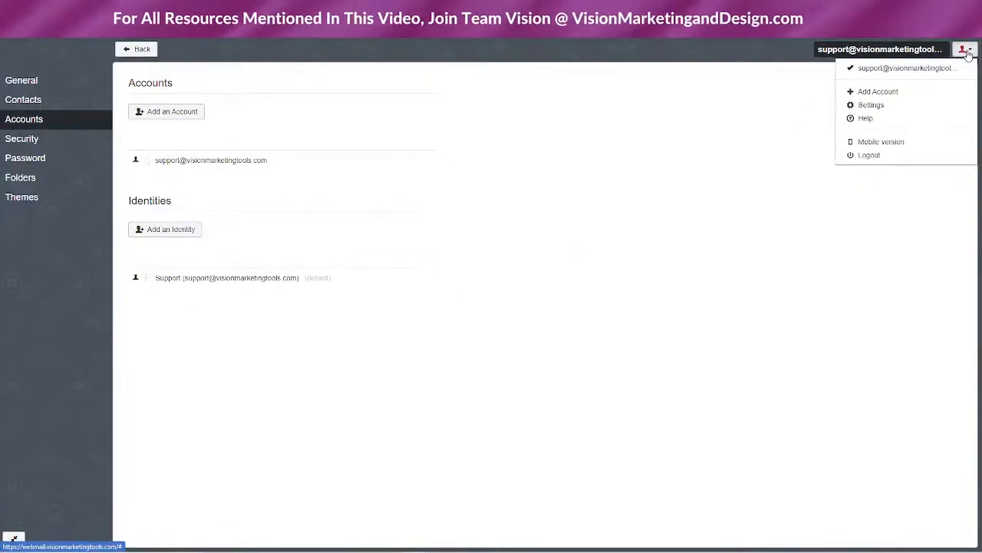
{"action": "left_click", "coordinate": [35, 140]}
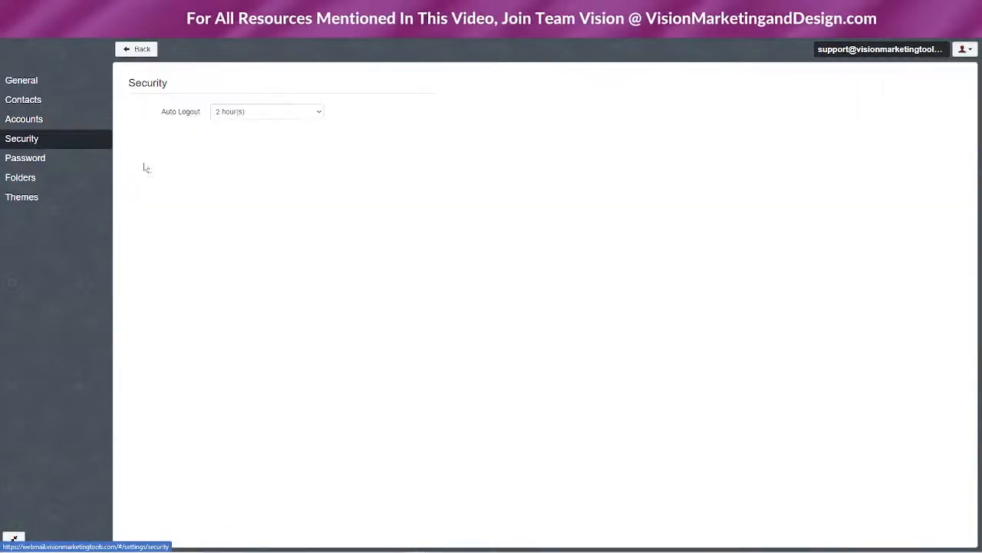
{"action": "left_click", "coordinate": [248, 115]}
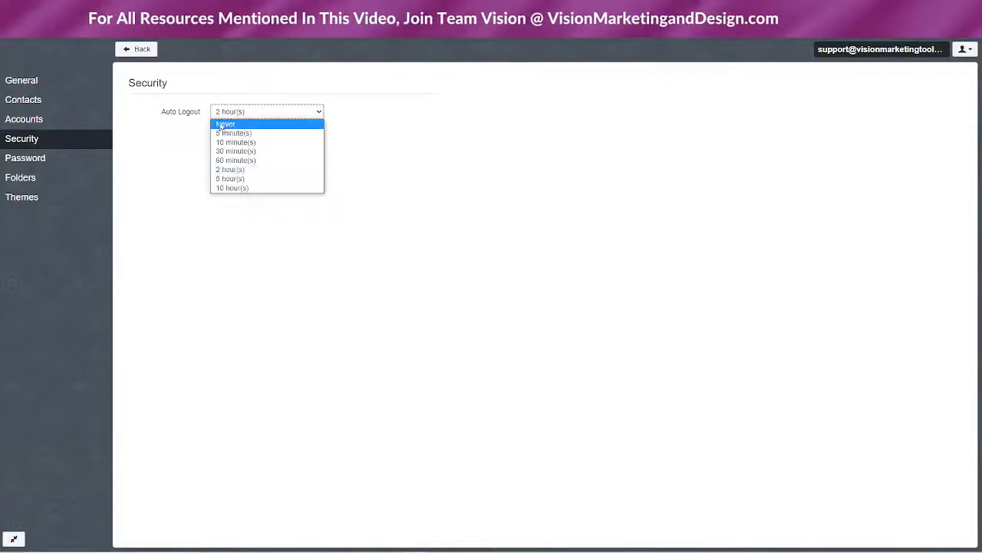
{"action": "left_click", "coordinate": [144, 232]}
Leave the password change page for the Folders settings and dismiss Chrome's save-password prompt
{"action": "left_click", "coordinate": [53, 159]}
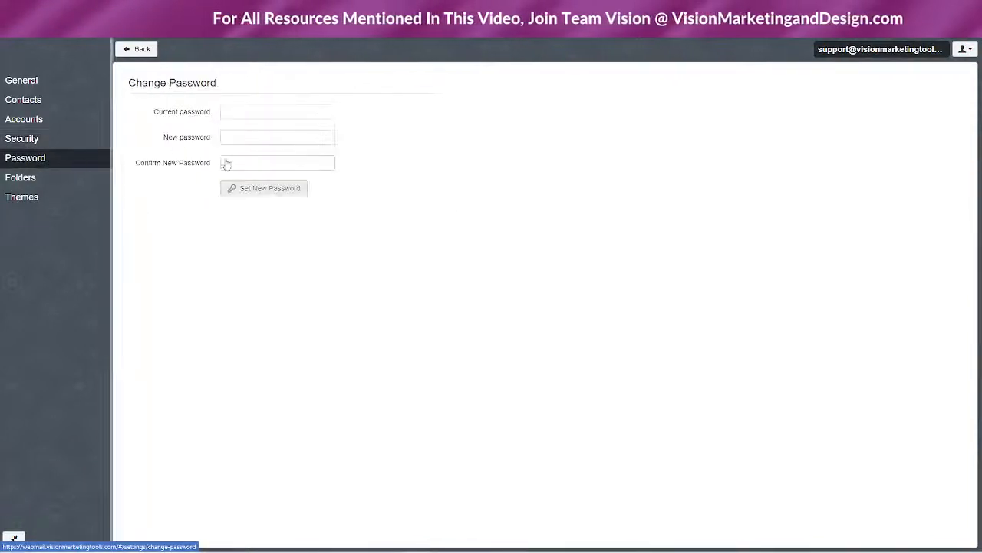
{"action": "left_click", "coordinate": [35, 177]}
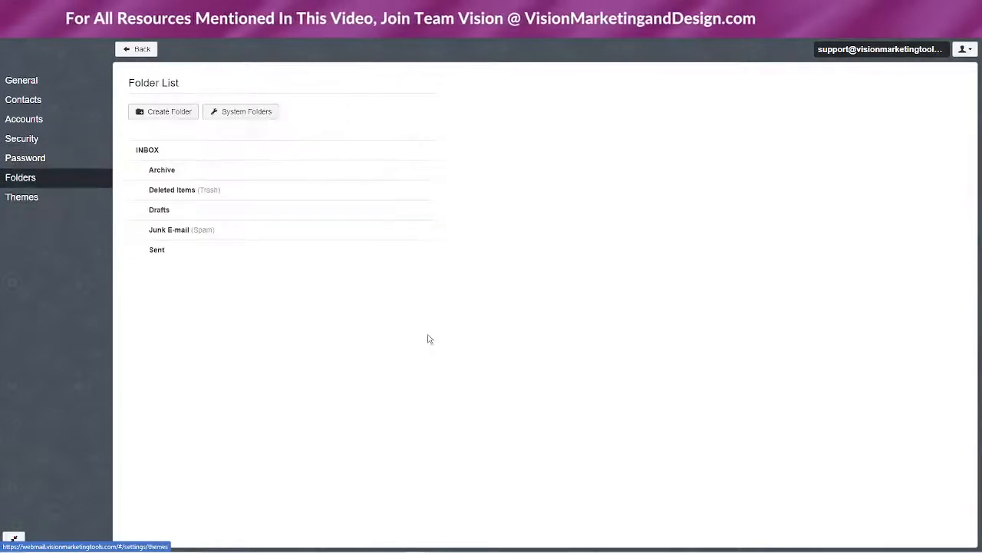
{"action": "left_click", "coordinate": [56, 163]}
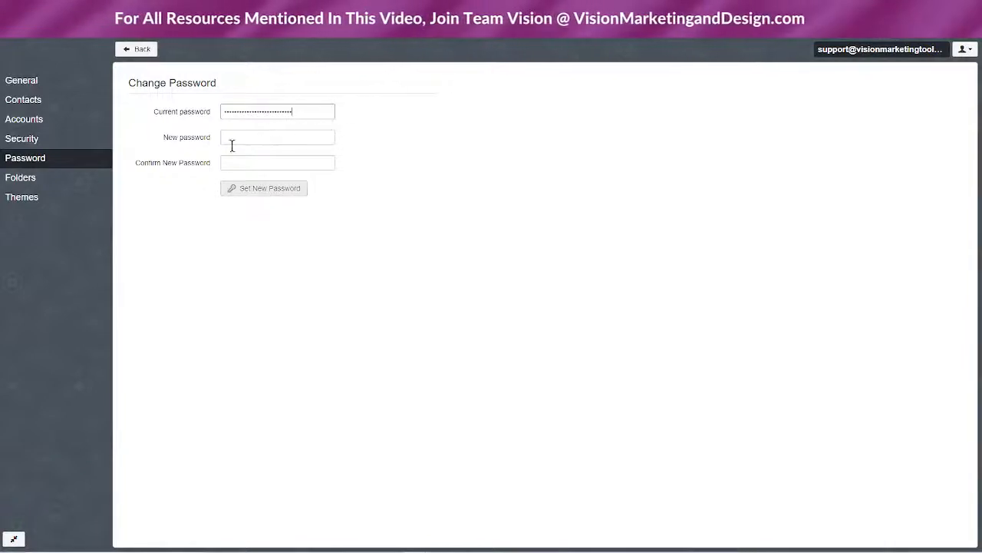
{"action": "left_click", "coordinate": [38, 178]}
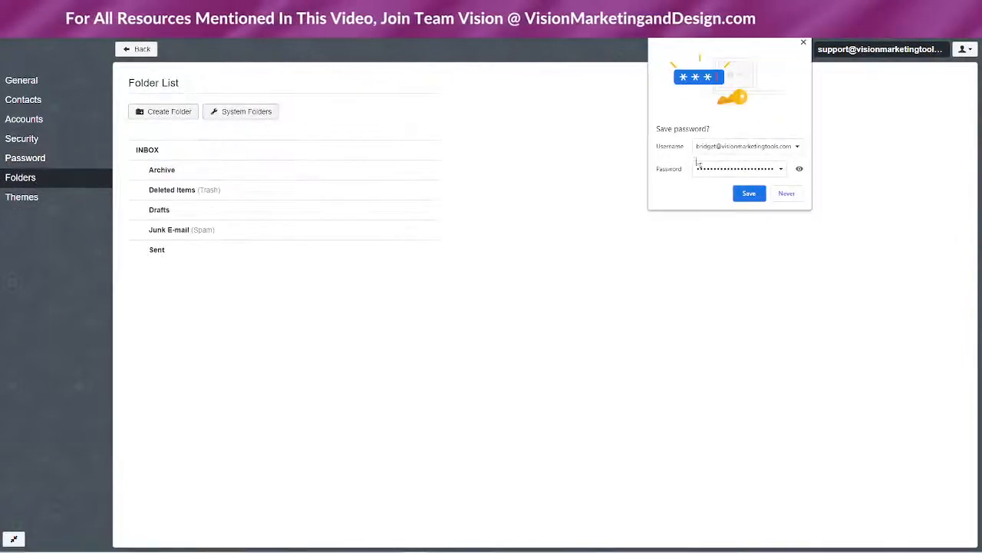
{"action": "left_click", "coordinate": [803, 44]}
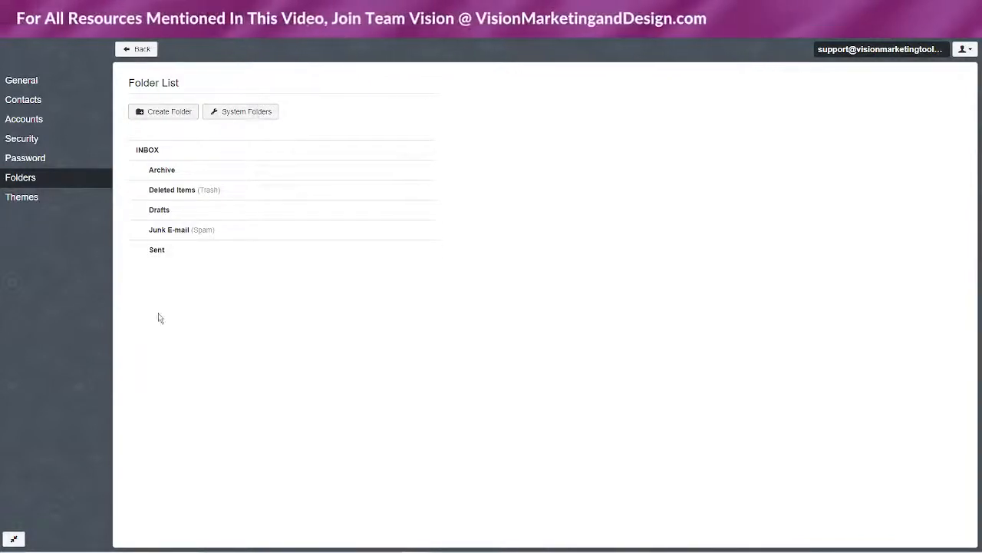
Pick the Blurred thumbnail from the Themes gallery and go back to the Inbox
{"action": "left_click", "coordinate": [33, 197]}
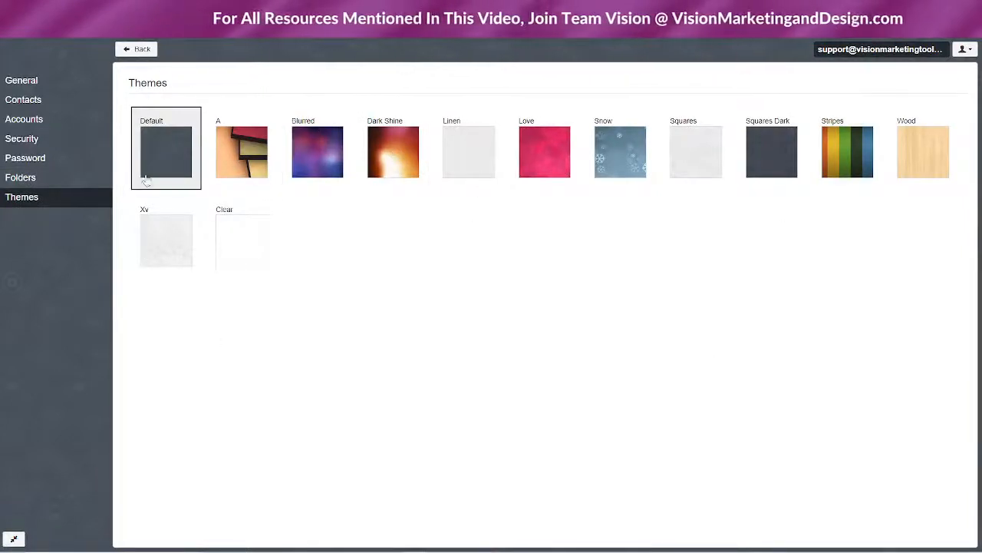
{"action": "left_click", "coordinate": [317, 152]}
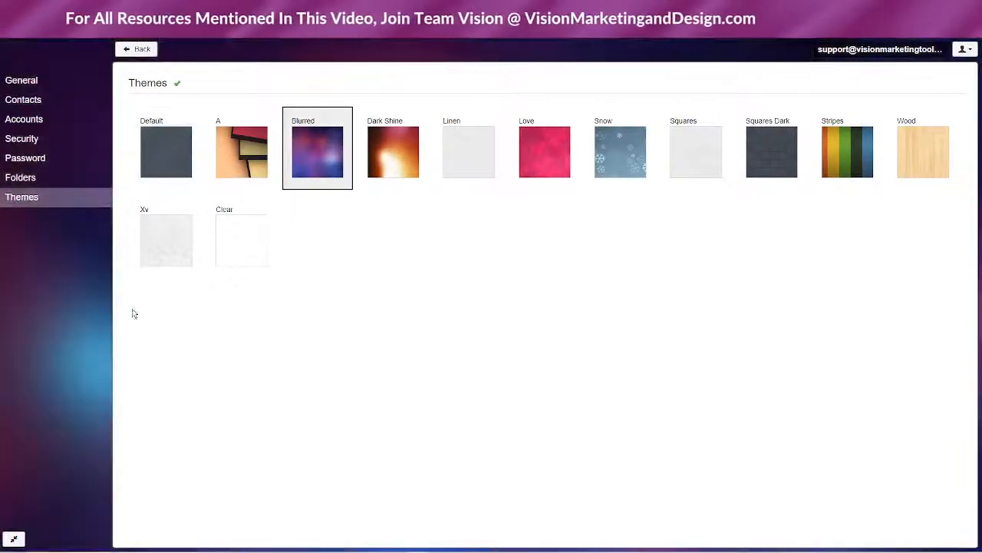
{"action": "left_click", "coordinate": [138, 48]}
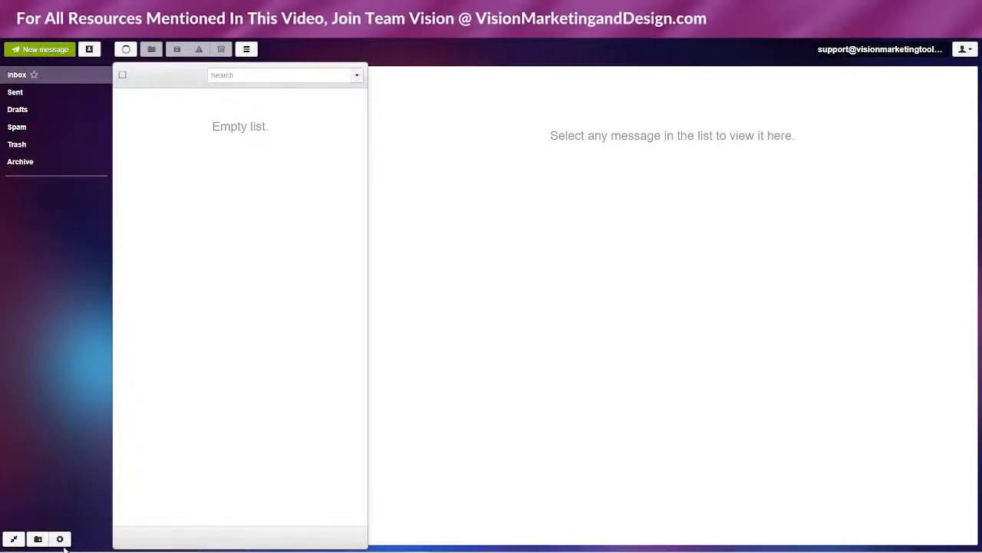
Reopen the folder settings, collapse the settings sidebar, and return to the Inbox
{"action": "left_click", "coordinate": [38, 539]}
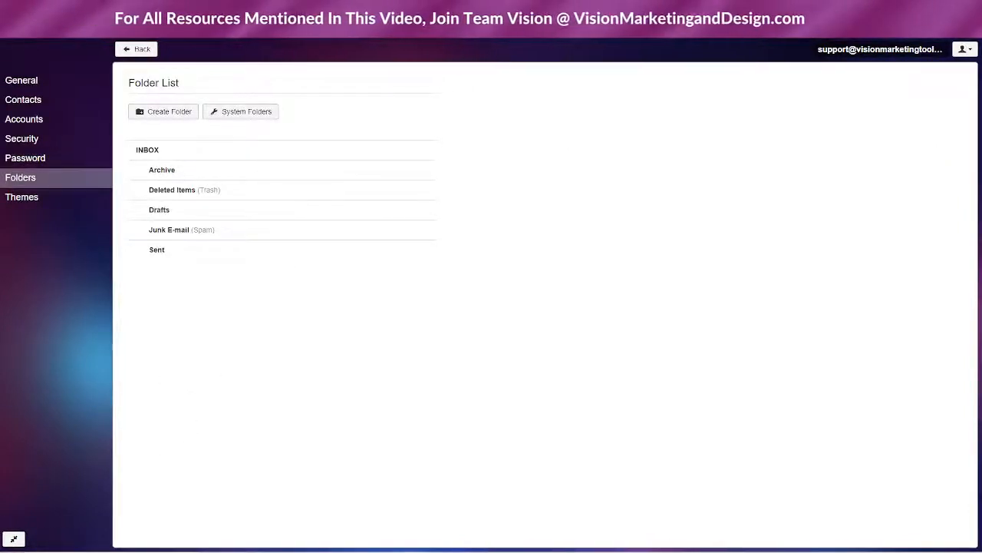
{"action": "left_click", "coordinate": [10, 539]}
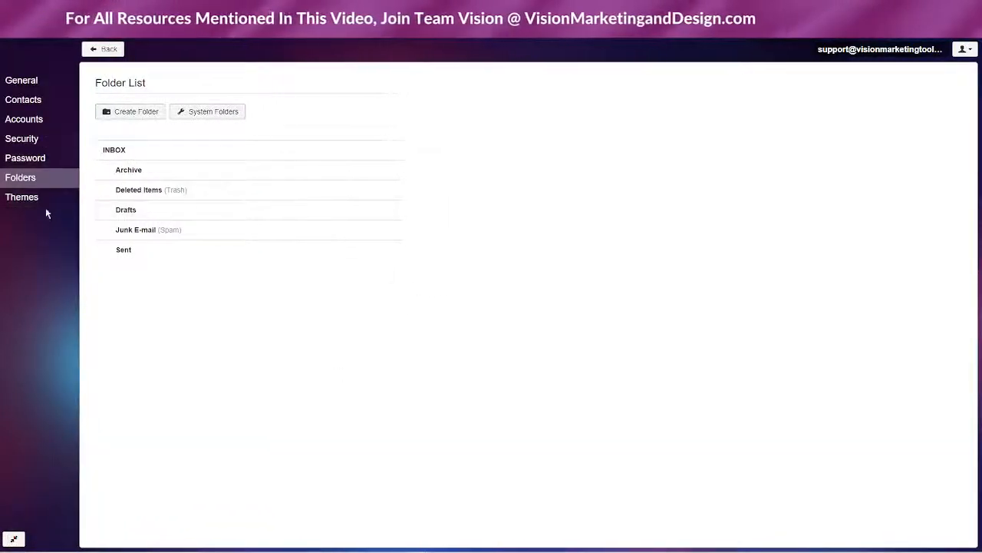
{"action": "left_click", "coordinate": [121, 49]}
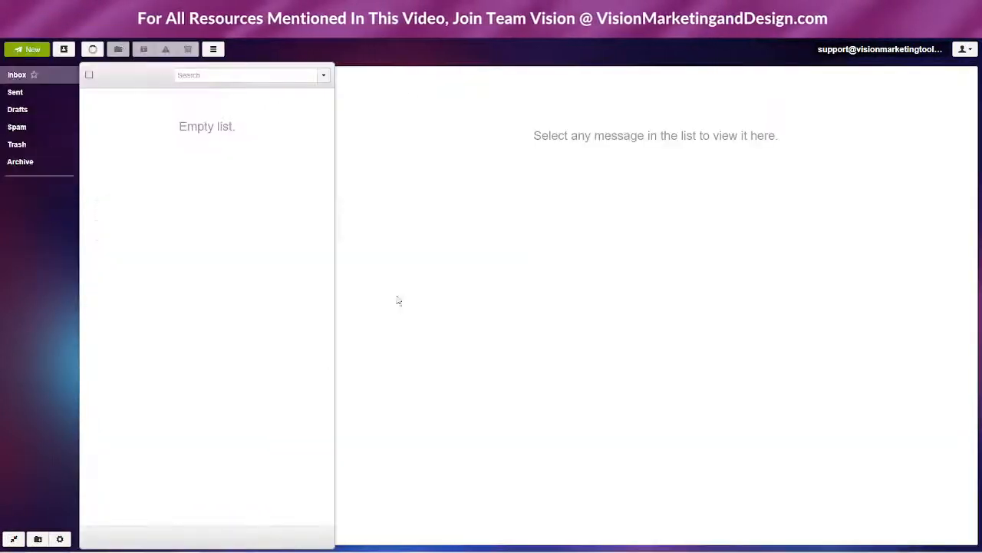
Start then cancel a new folder, and look through the Sent and Drafts folders
{"action": "left_click", "coordinate": [36, 539]}
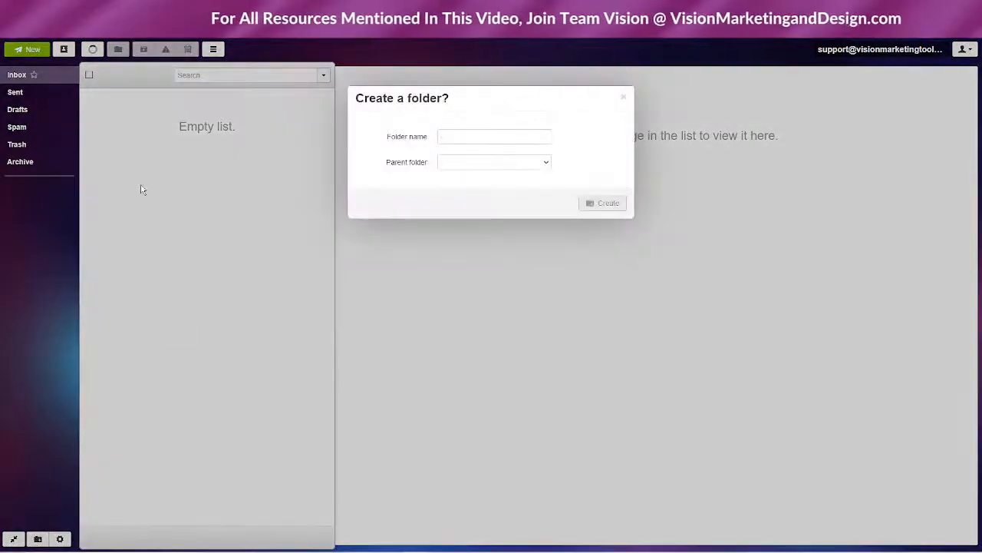
{"action": "left_click", "coordinate": [622, 98]}
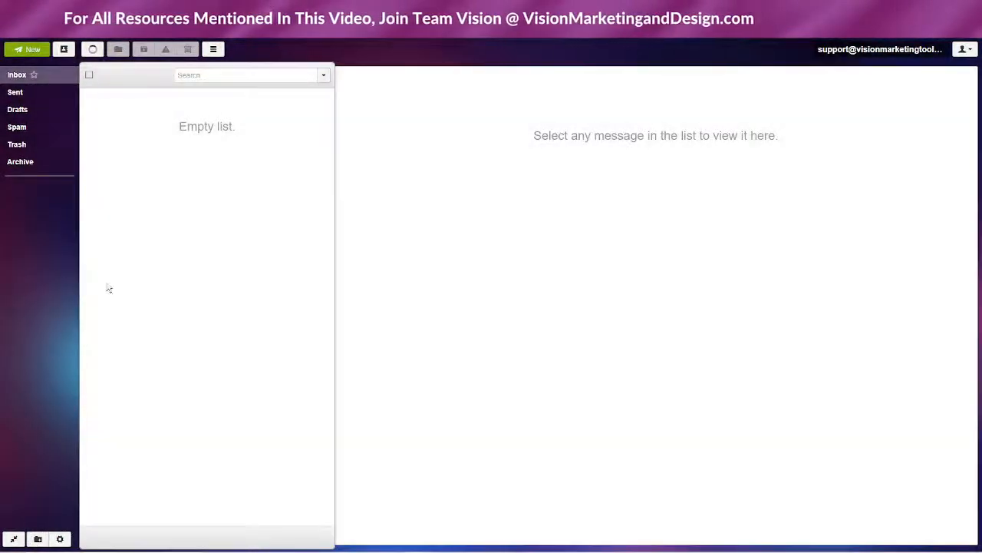
{"action": "left_click", "coordinate": [28, 95]}
{"action": "left_click", "coordinate": [31, 110]}
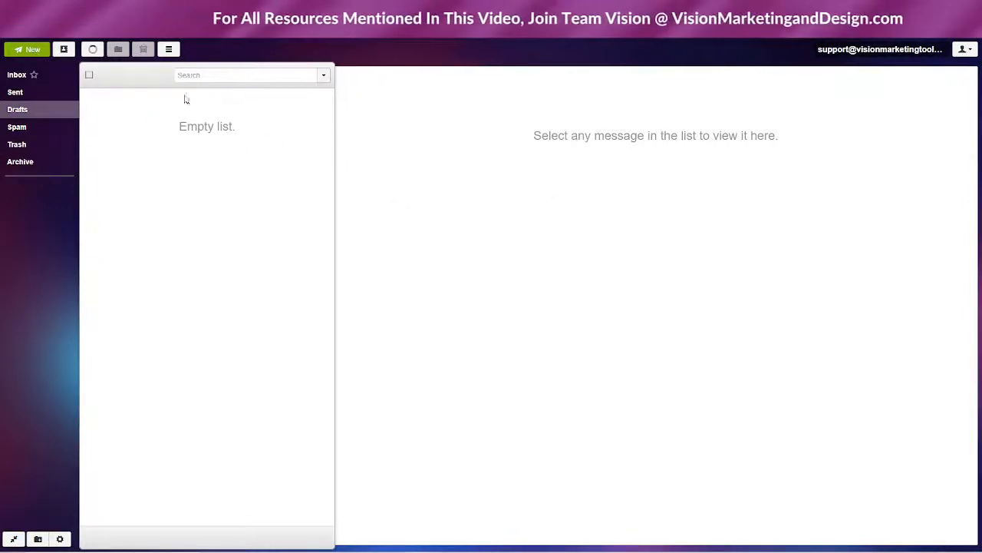
Check the More actions list, then switch the webmail to Mobile Version
{"action": "left_click", "coordinate": [169, 50]}
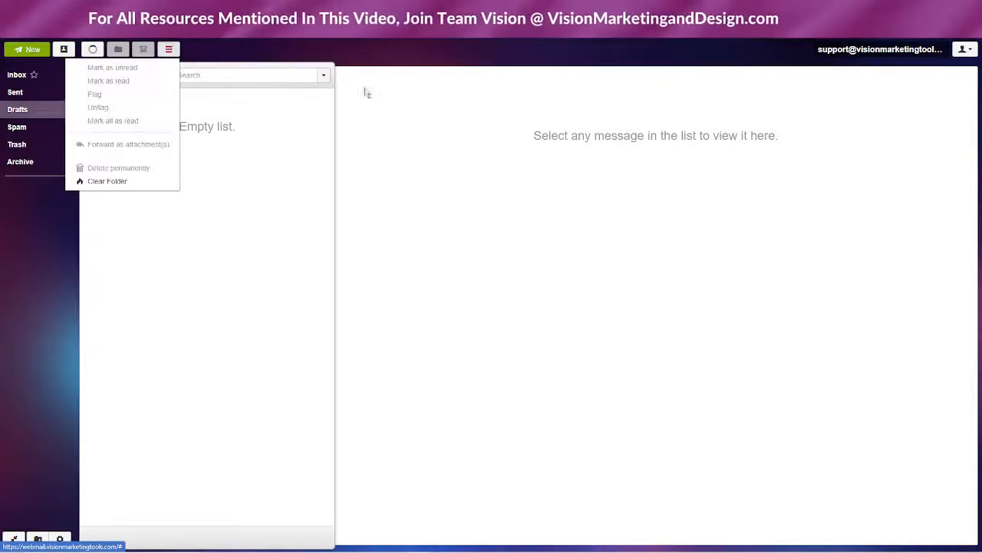
{"action": "left_click", "coordinate": [255, 218]}
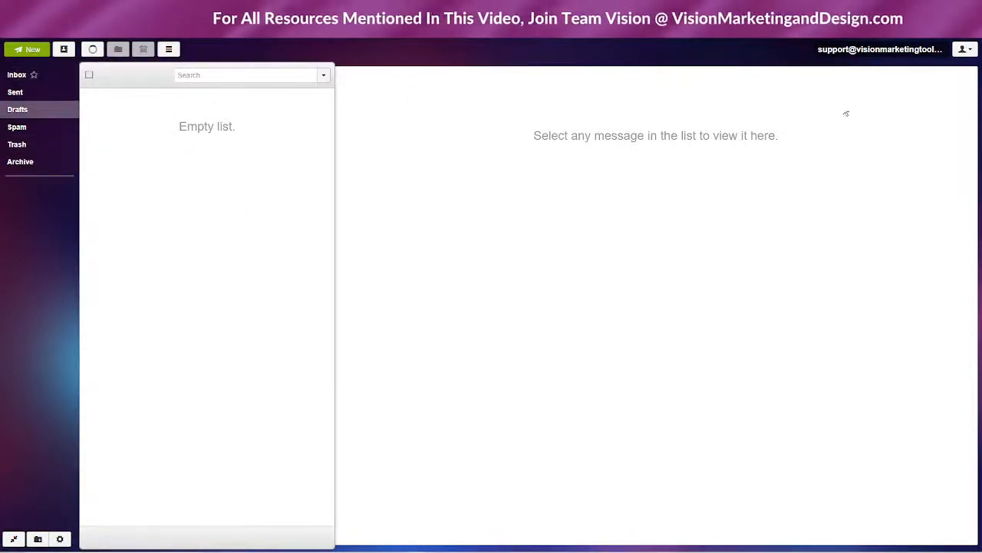
{"action": "left_click", "coordinate": [967, 50]}
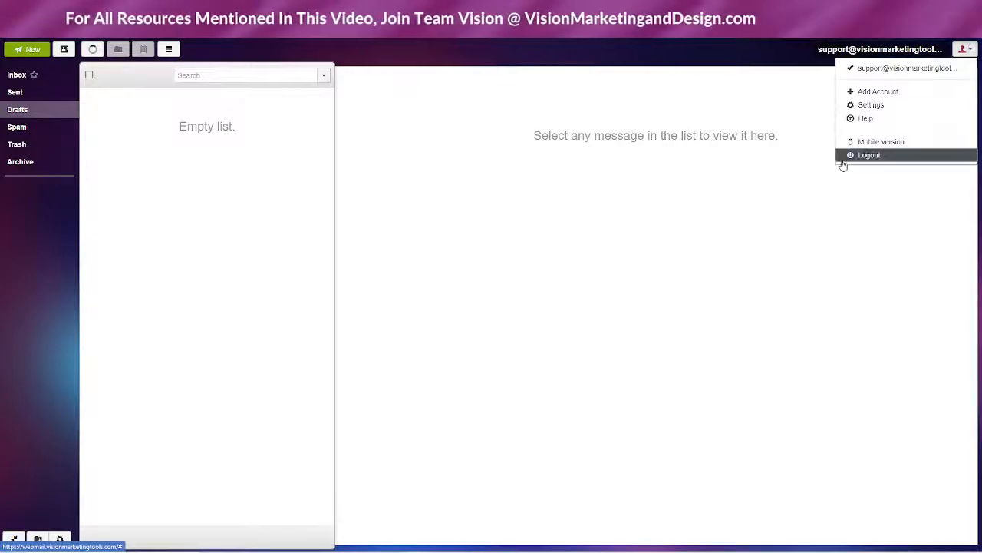
{"action": "left_click", "coordinate": [866, 144]}
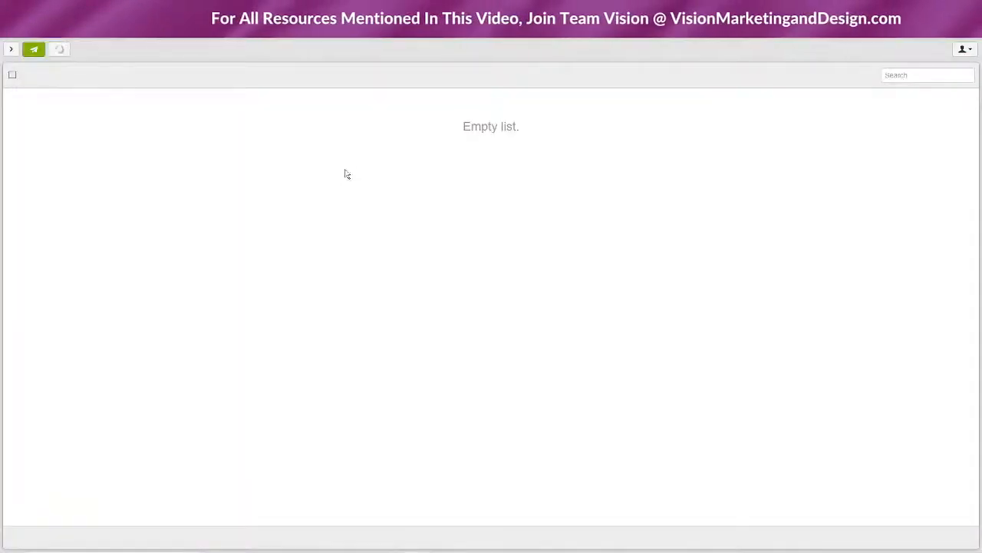
Switch to Desktop version, glance at the Knowledgebase and Emails List tabs, then return to webmail
{"action": "left_click", "coordinate": [965, 50]}
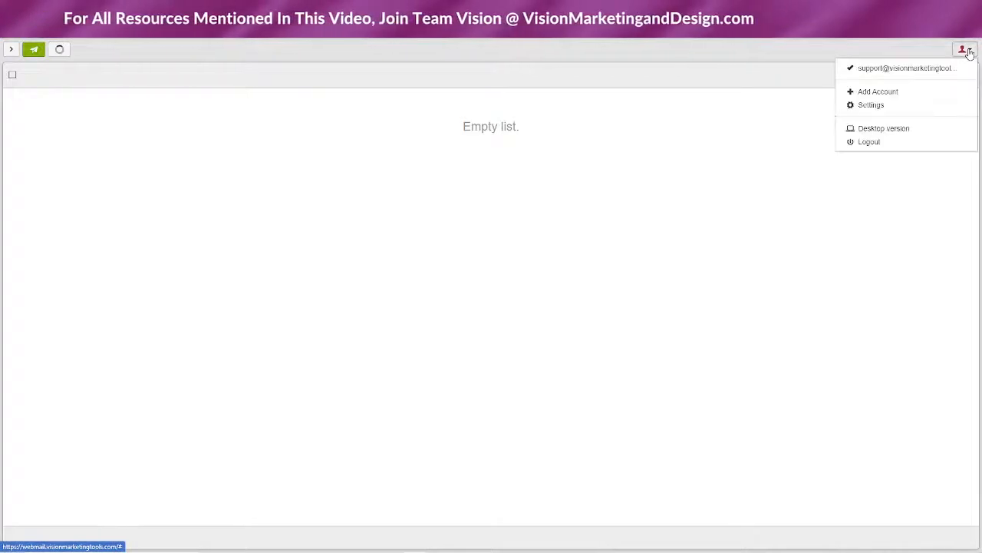
{"action": "left_click", "coordinate": [873, 131]}
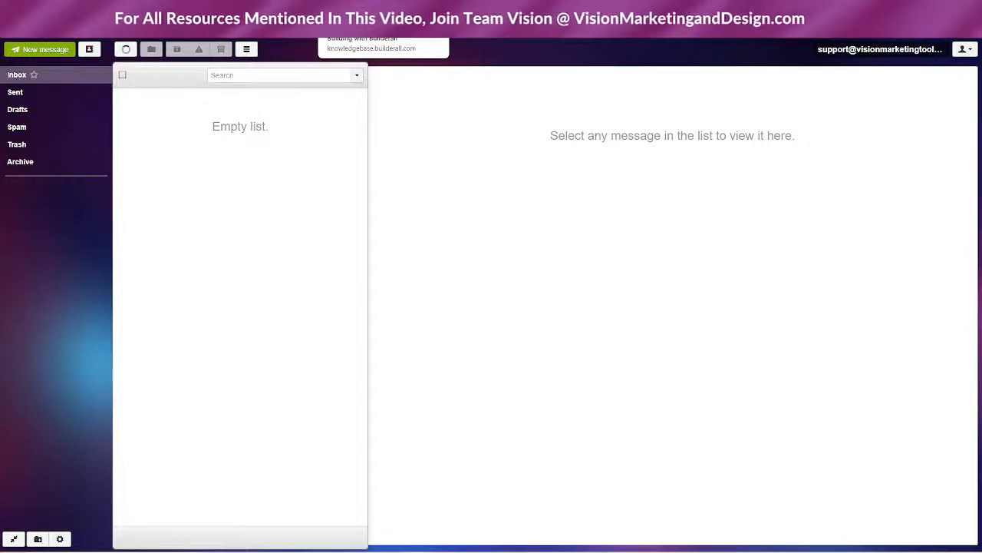
{"action": "left_click", "coordinate": [342, 9]}
{"action": "left_click", "coordinate": [215, 10]}
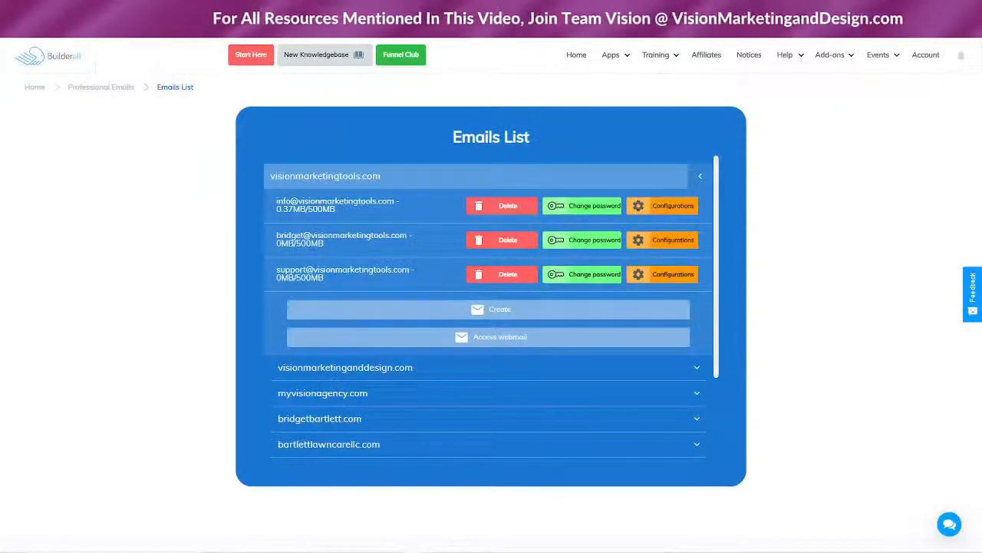
{"action": "left_click", "coordinate": [341, 9]}
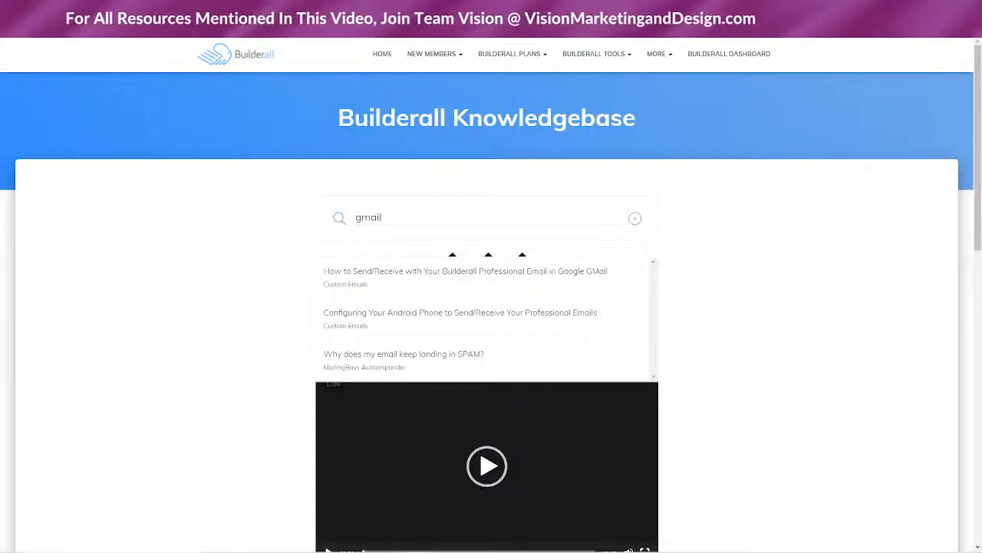
{"action": "left_click", "coordinate": [278, 10]}
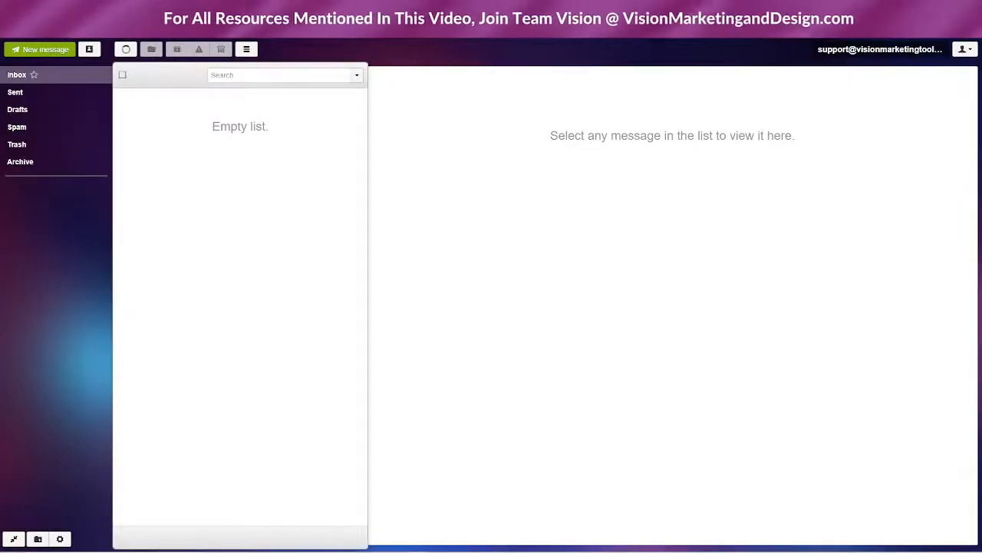